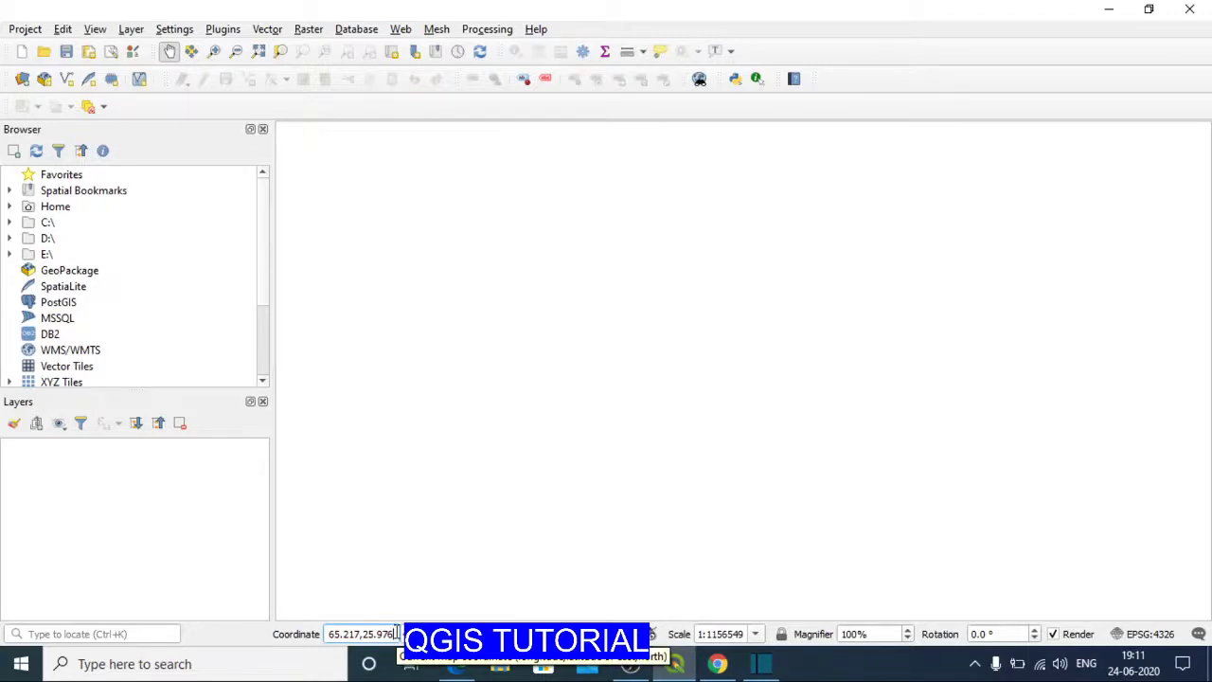
Load the built-in World Map layer by entering 'world' in the Coordinate box.
{"action": "triple_click", "coordinate": [396, 634]}
{"action": "type", "text": "world"}
{"action": "key", "text": "Return"}
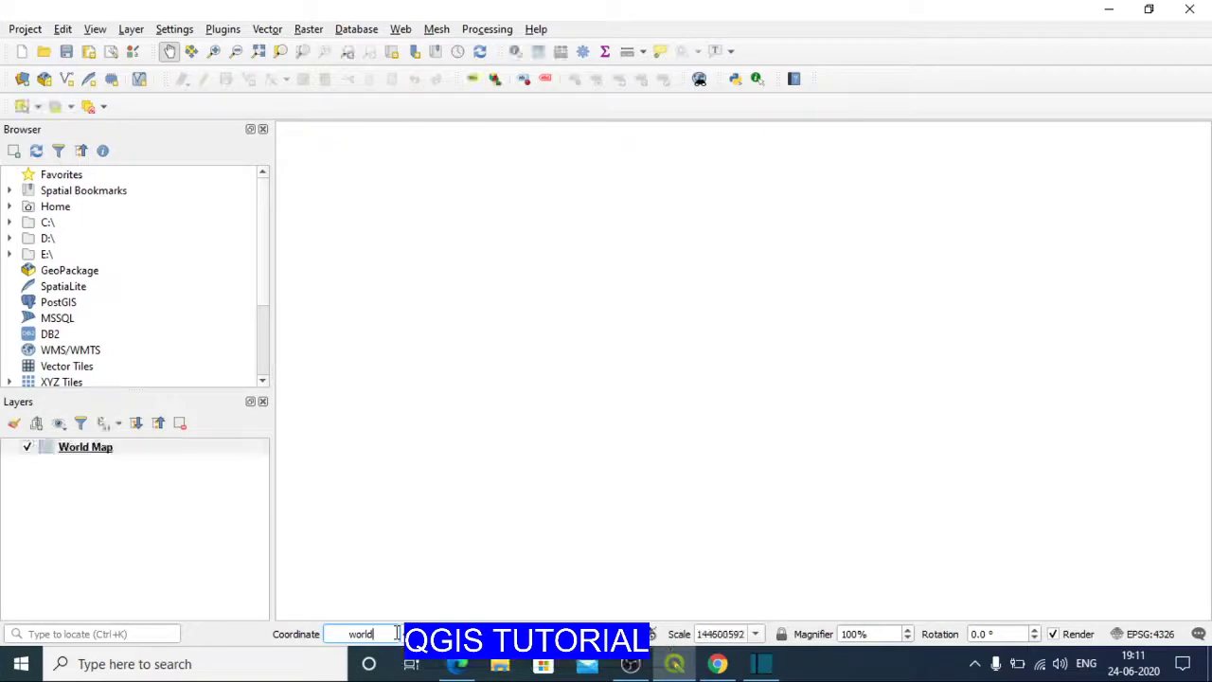
Zoom and pan the map in closely on Pakistan.
{"action": "left_click_drag", "start_coordinate": [930, 316], "coordinate": [810, 352]}
{"action": "scroll", "coordinate": [809, 353], "scroll_direction": "up", "scroll_amount": 1}
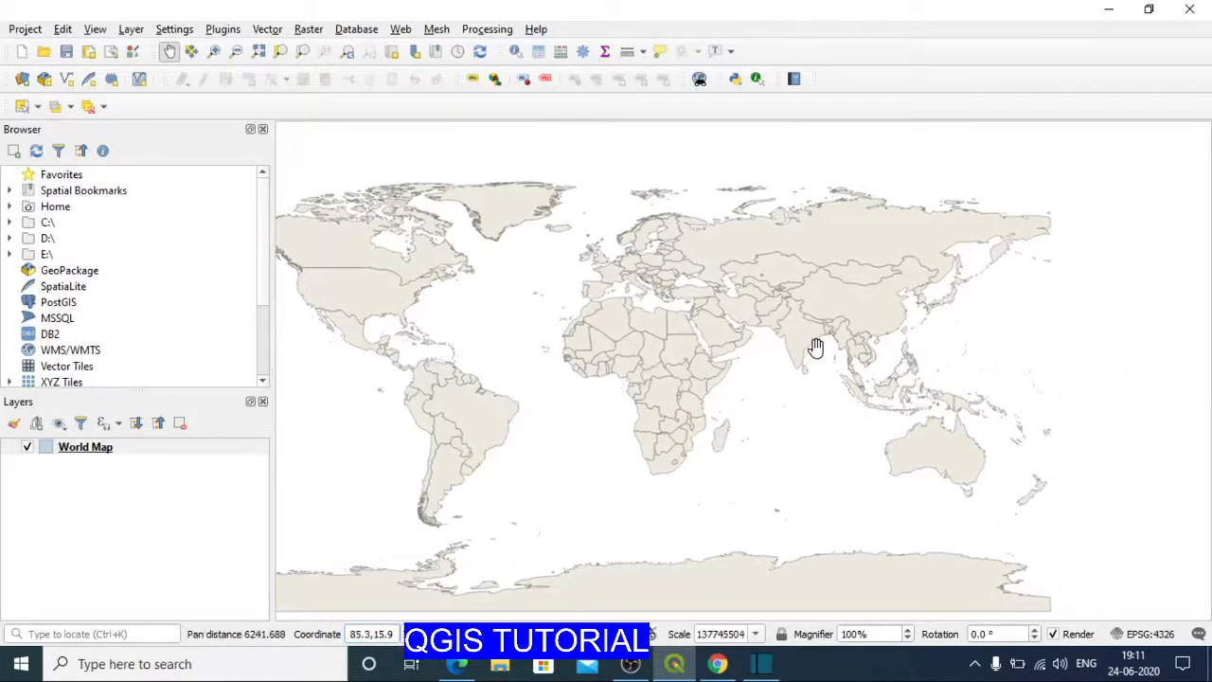
{"action": "scroll", "coordinate": [805, 345], "scroll_direction": "up", "scroll_amount": 2}
{"action": "scroll", "coordinate": [752, 353], "scroll_direction": "up", "scroll_amount": 1}
{"action": "scroll", "coordinate": [672, 330], "scroll_direction": "up", "scroll_amount": 1}
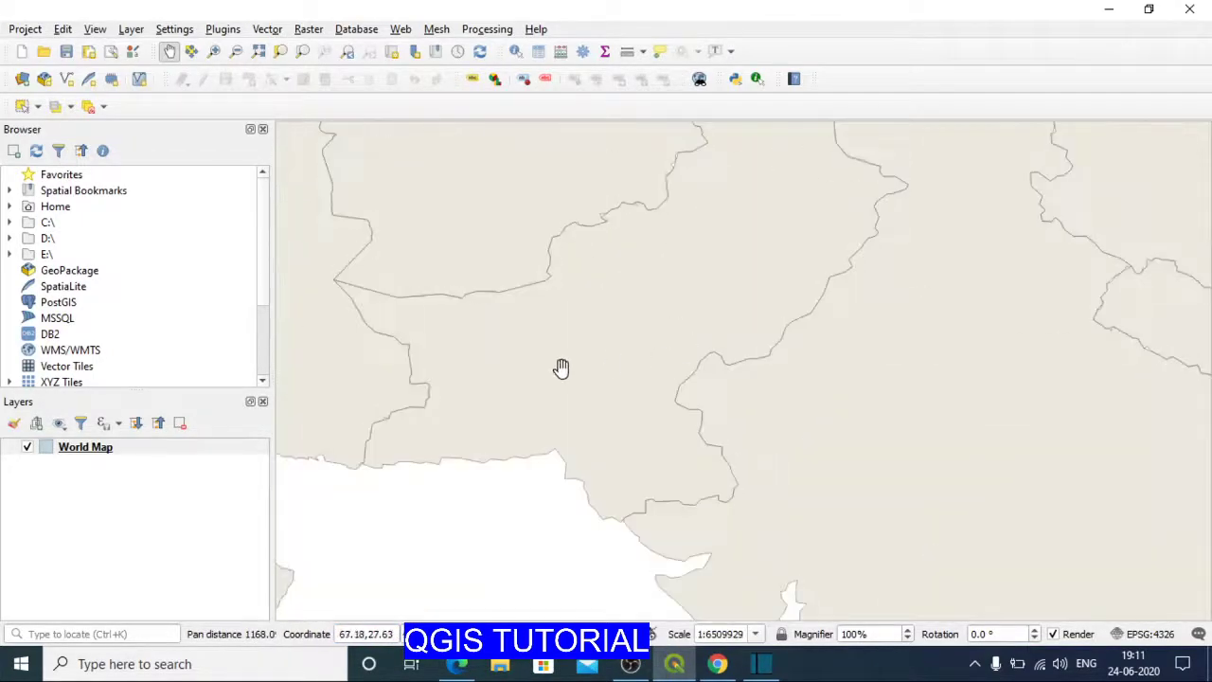
{"action": "mouse_move", "coordinate": [560, 368]}
{"action": "left_mouse_down"}
{"action": "mouse_move", "coordinate": [798, 382]}
{"action": "mouse_move", "coordinate": [907, 402]}
{"action": "left_mouse_up"}
{"action": "scroll", "coordinate": [907, 402], "scroll_direction": "up", "scroll_amount": 2}
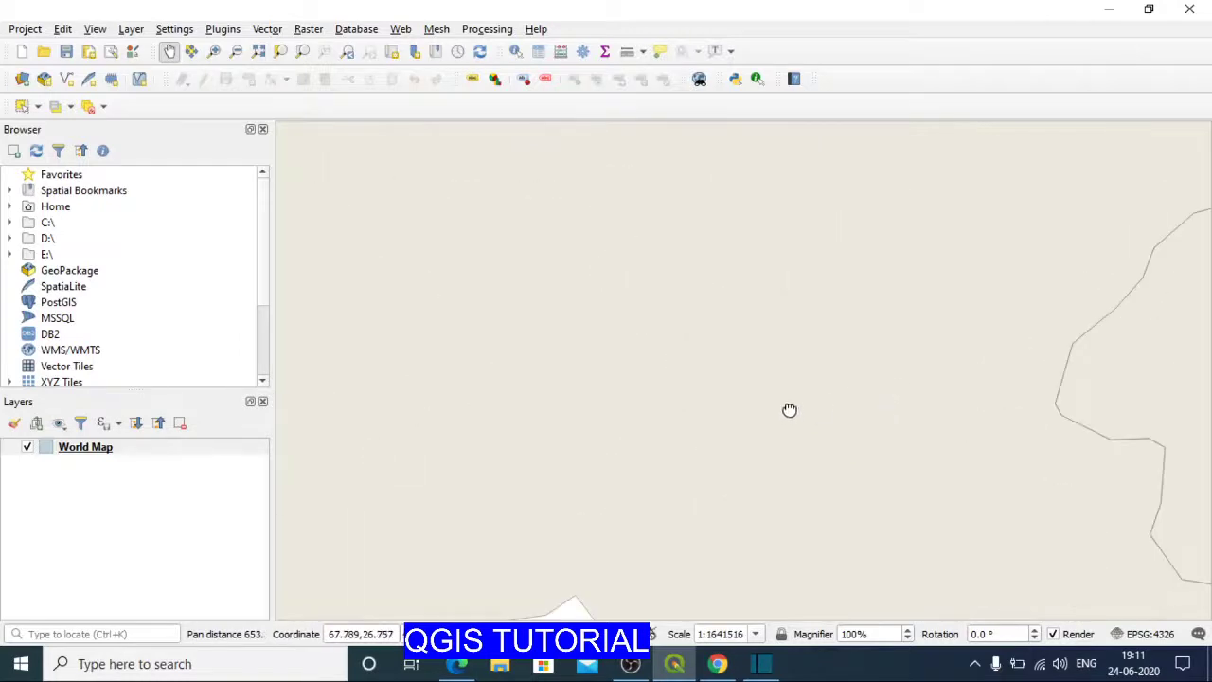
{"action": "left_click_drag", "start_coordinate": [790, 411], "coordinate": [711, 173]}
{"action": "scroll", "coordinate": [749, 306], "scroll_direction": "up", "scroll_amount": 1}
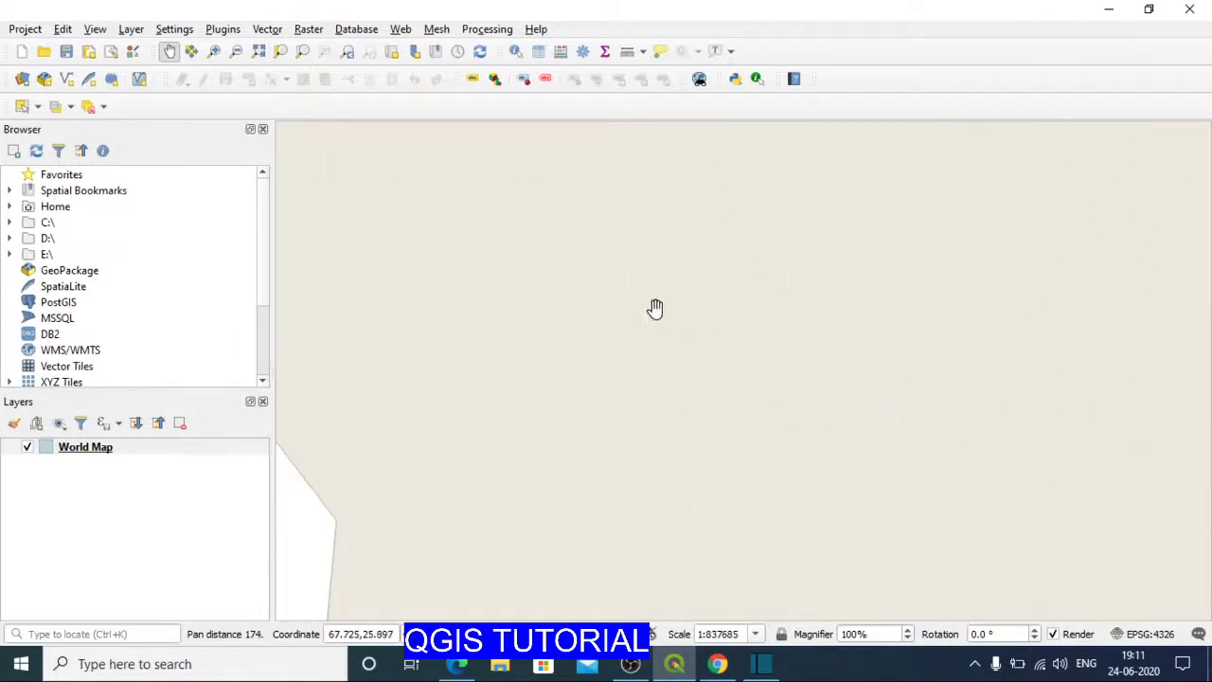
{"action": "left_click_drag", "start_coordinate": [655, 308], "coordinate": [719, 366]}
Create point.shp in testData as a Point shapefile with a 'name' text field.
{"action": "left_click", "coordinate": [130, 28]}
{"action": "mouse_move", "coordinate": [169, 69]}
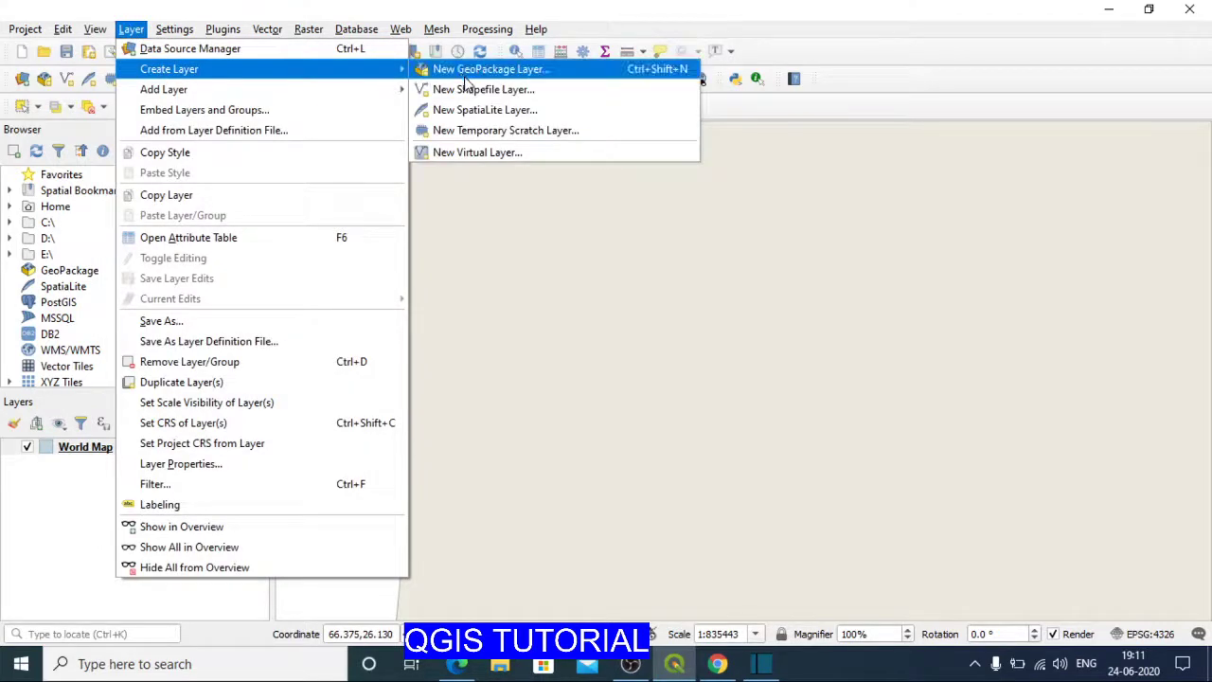
{"action": "left_click", "coordinate": [462, 89]}
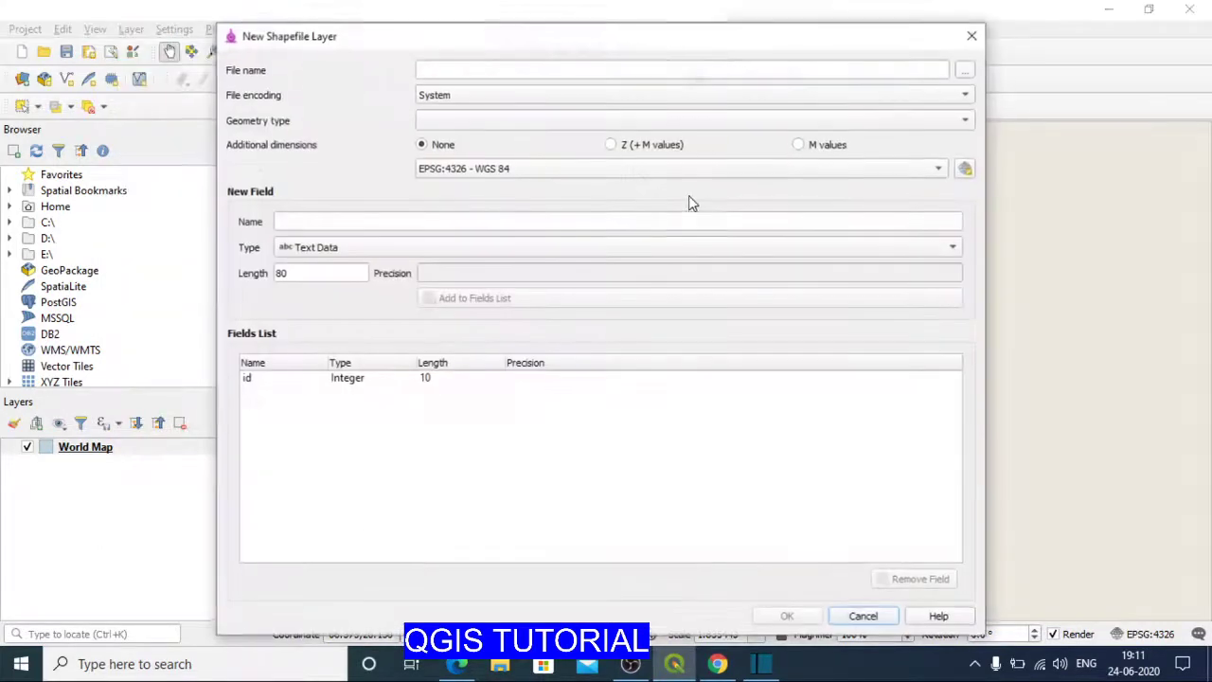
{"action": "left_click", "coordinate": [965, 71]}
{"action": "type", "text": "point"}
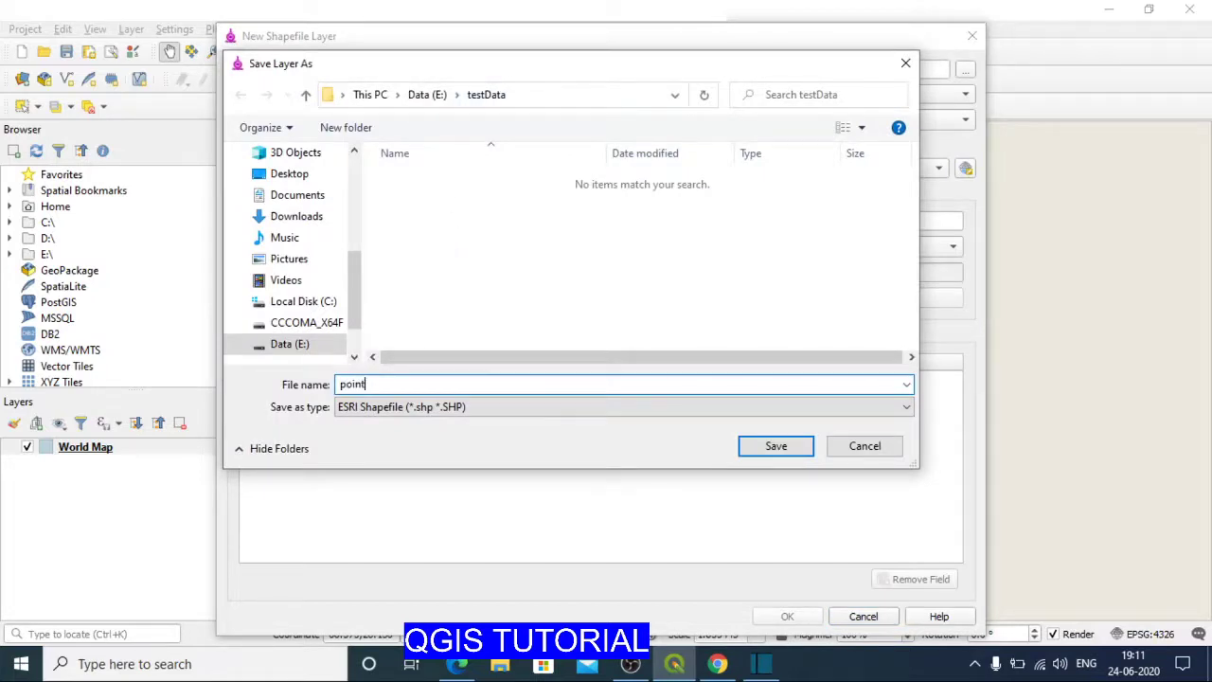
{"action": "key", "text": "Return"}
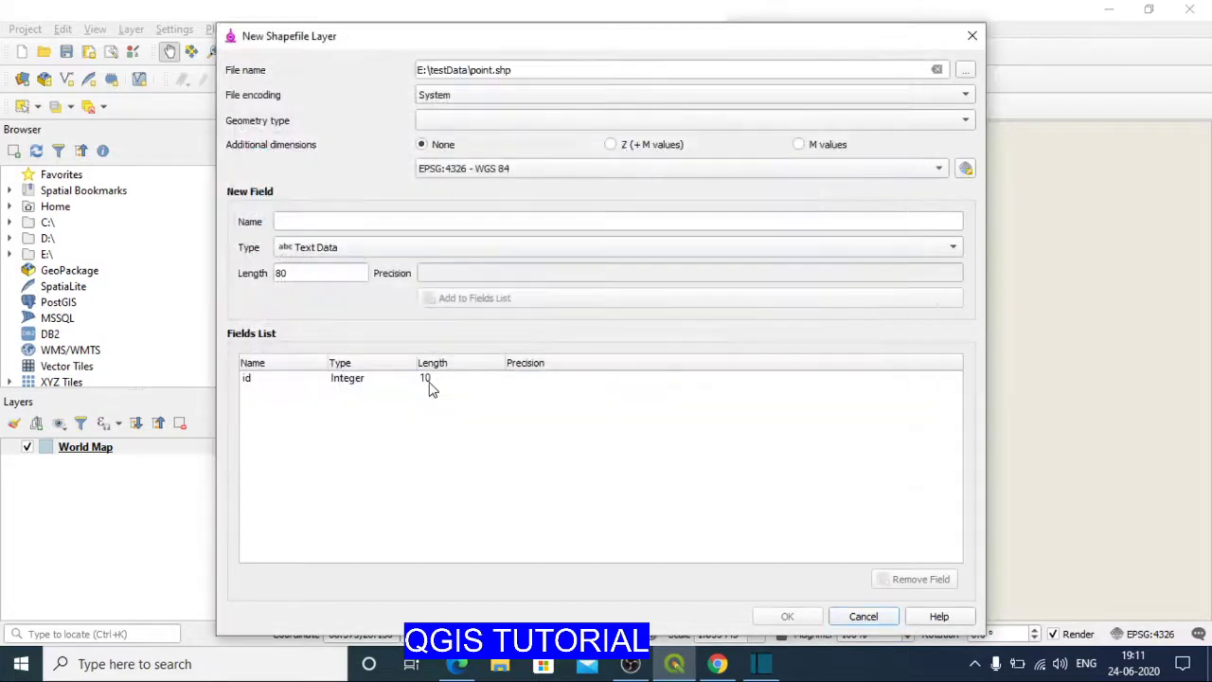
{"action": "left_click", "coordinate": [482, 118]}
{"action": "left_click", "coordinate": [479, 138]}
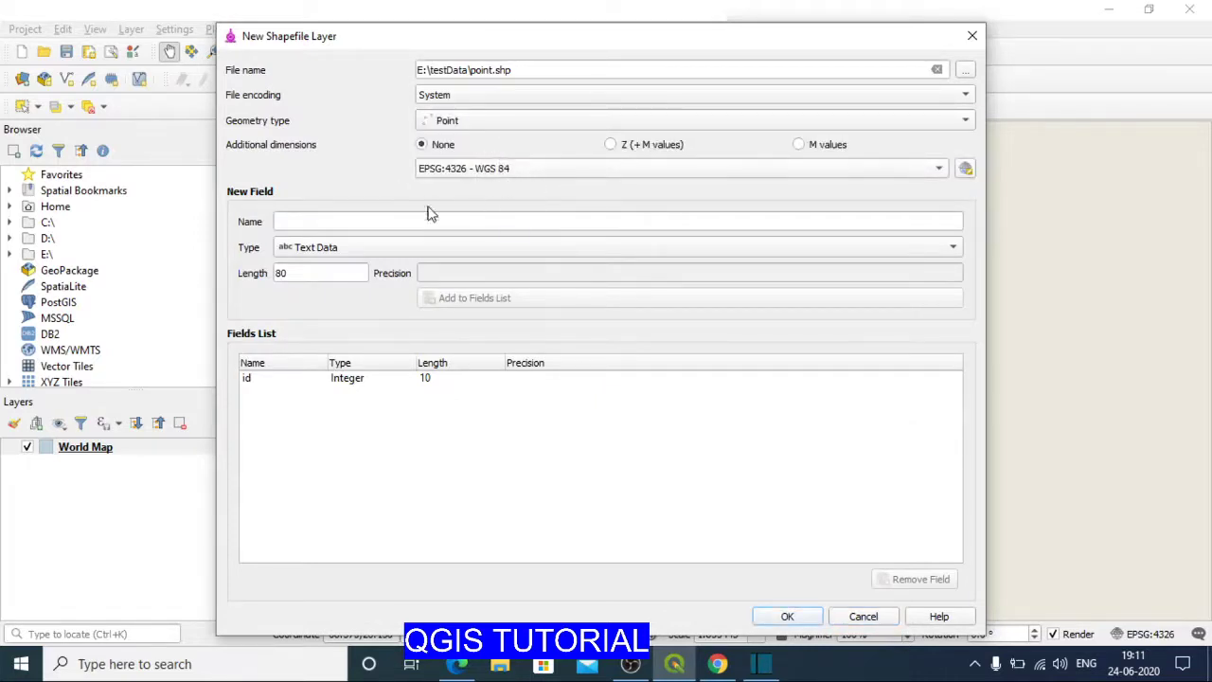
{"action": "left_click", "coordinate": [346, 222]}
{"action": "type", "text": "name"}
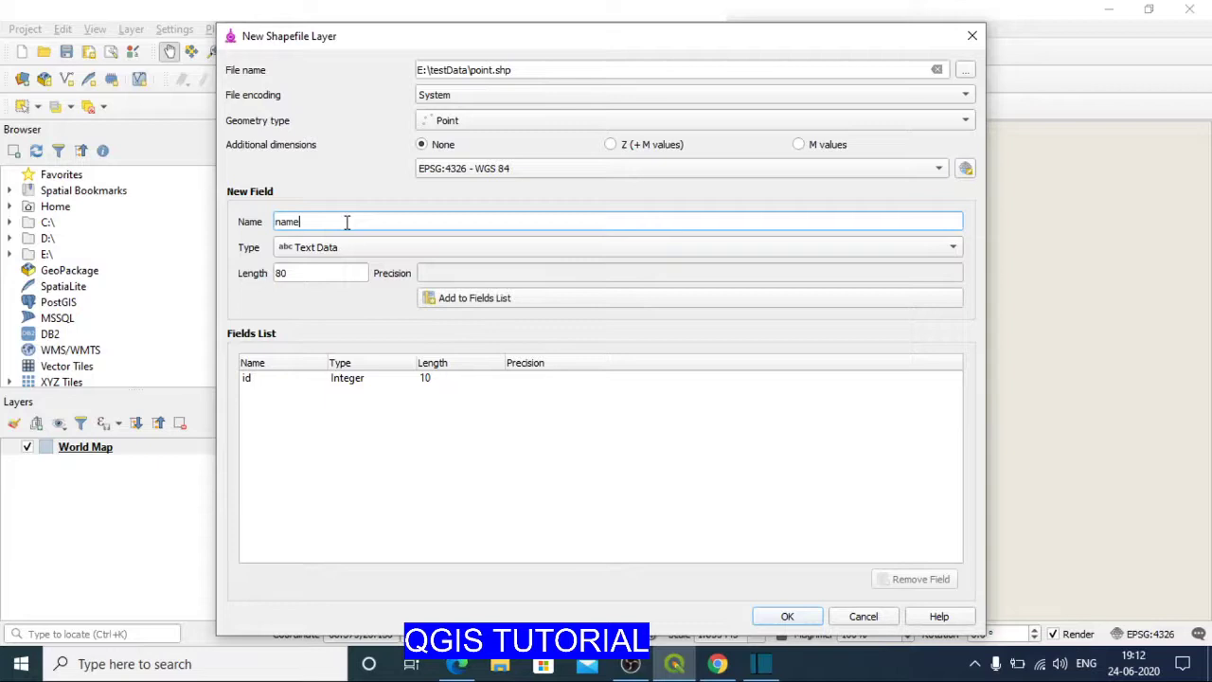
{"action": "left_click", "coordinate": [449, 301]}
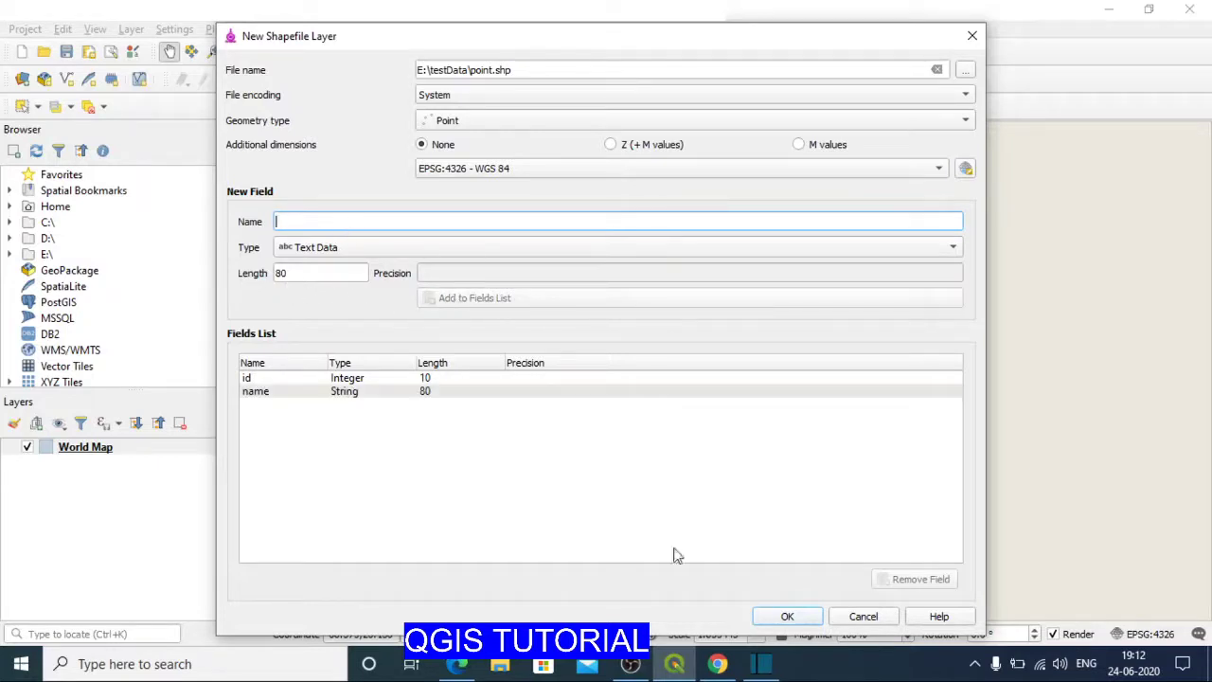
{"action": "left_click", "coordinate": [787, 617]}
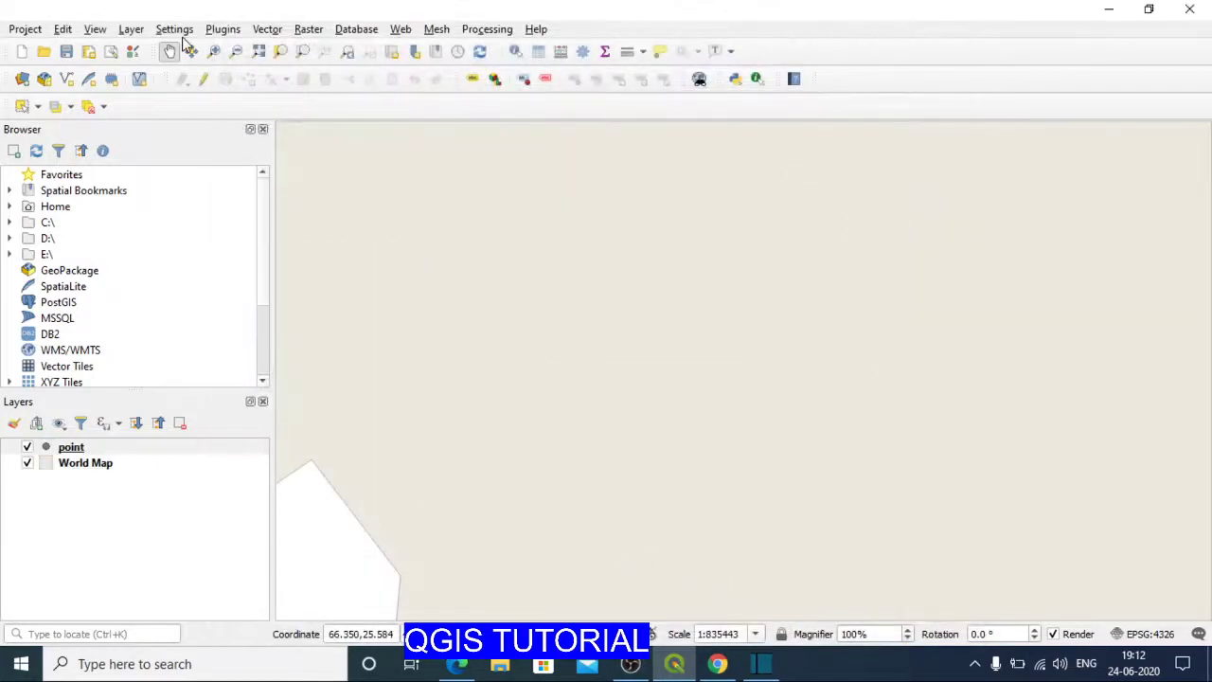
Create line.shp in testData as a Line shapefile with a 'name' text field.
{"action": "left_click", "coordinate": [133, 30]}
{"action": "mouse_move", "coordinate": [169, 69]}
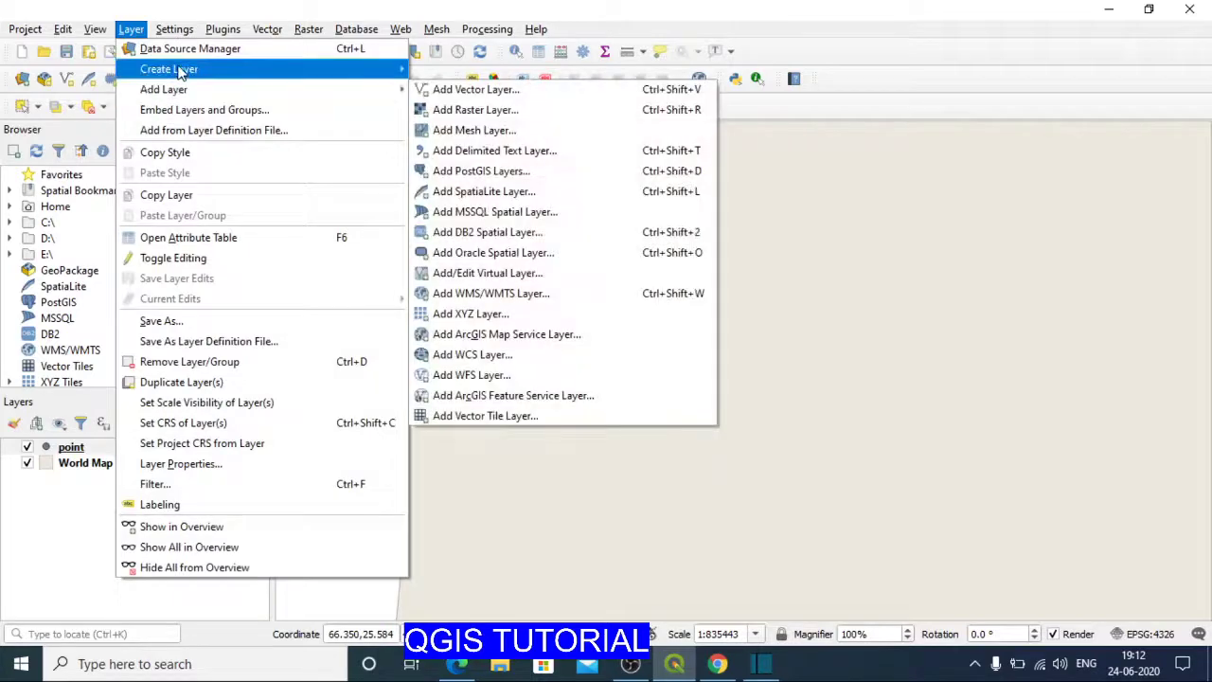
{"action": "left_click", "coordinate": [464, 91]}
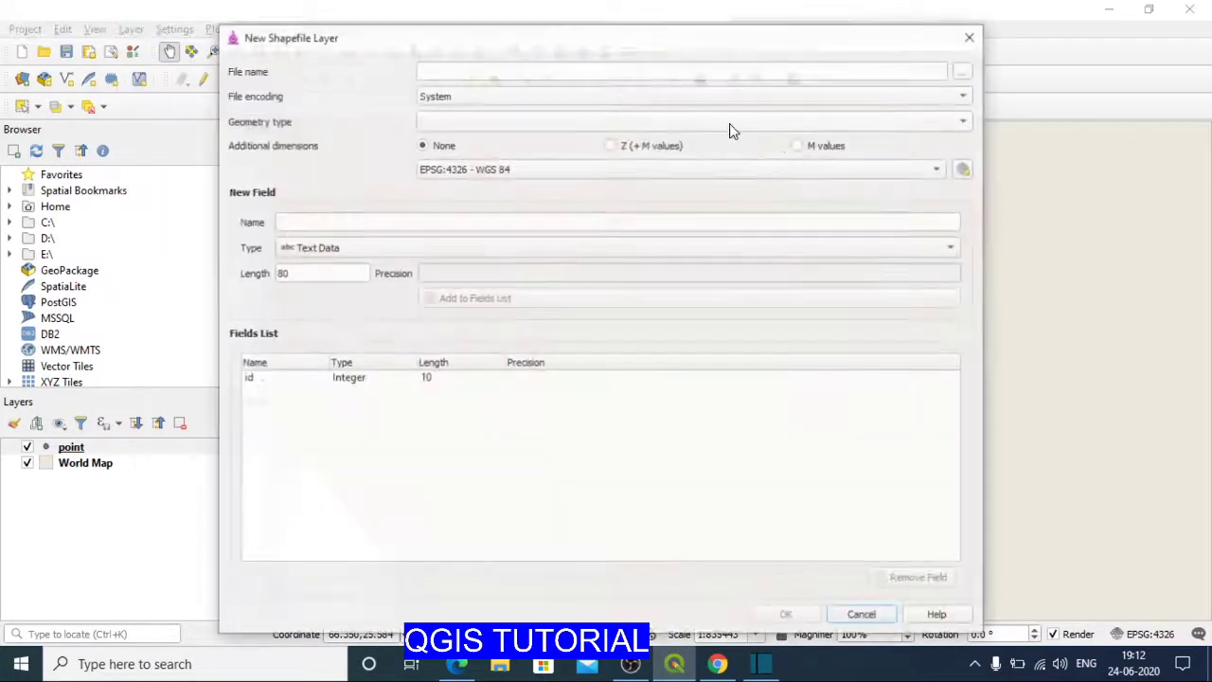
{"action": "left_click", "coordinate": [964, 70]}
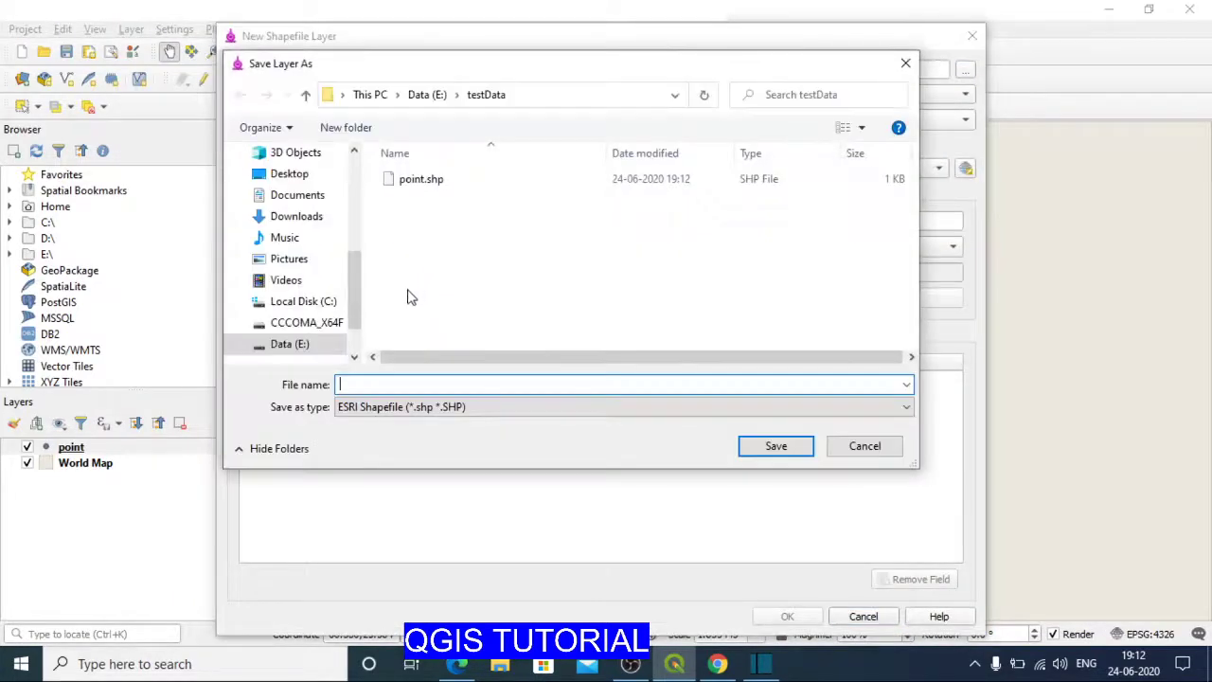
{"action": "type", "text": "line"}
{"action": "left_click", "coordinate": [762, 452]}
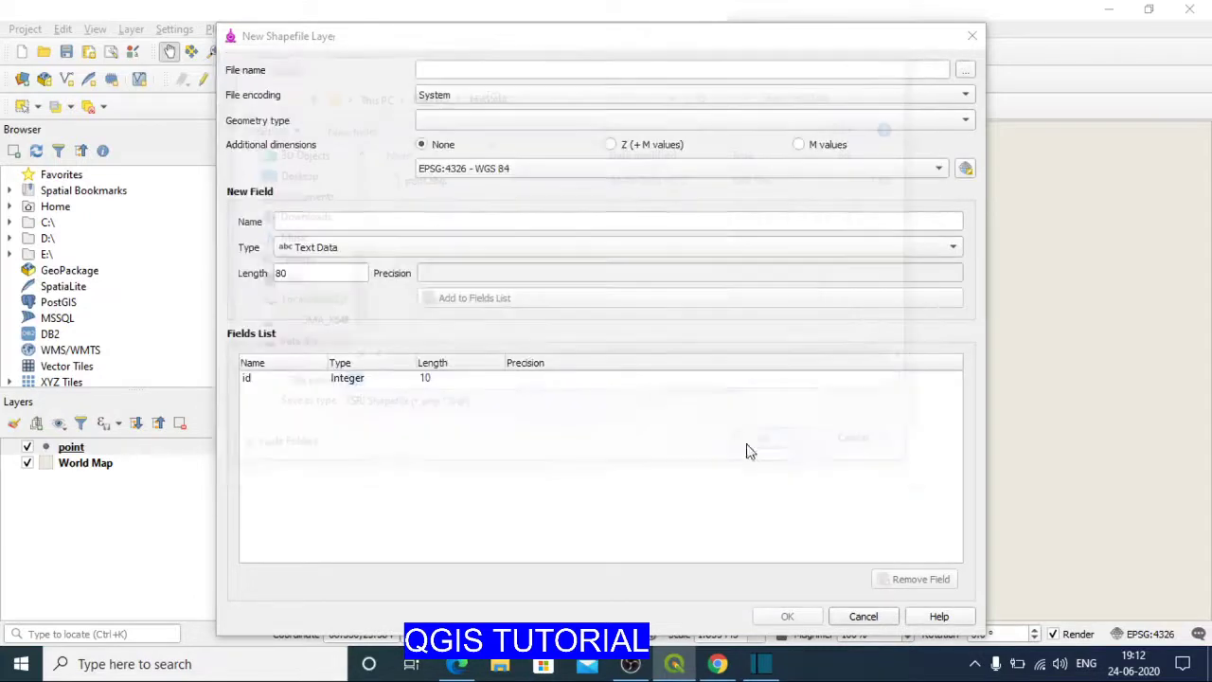
{"action": "left_click", "coordinate": [452, 132]}
{"action": "left_click", "coordinate": [455, 174]}
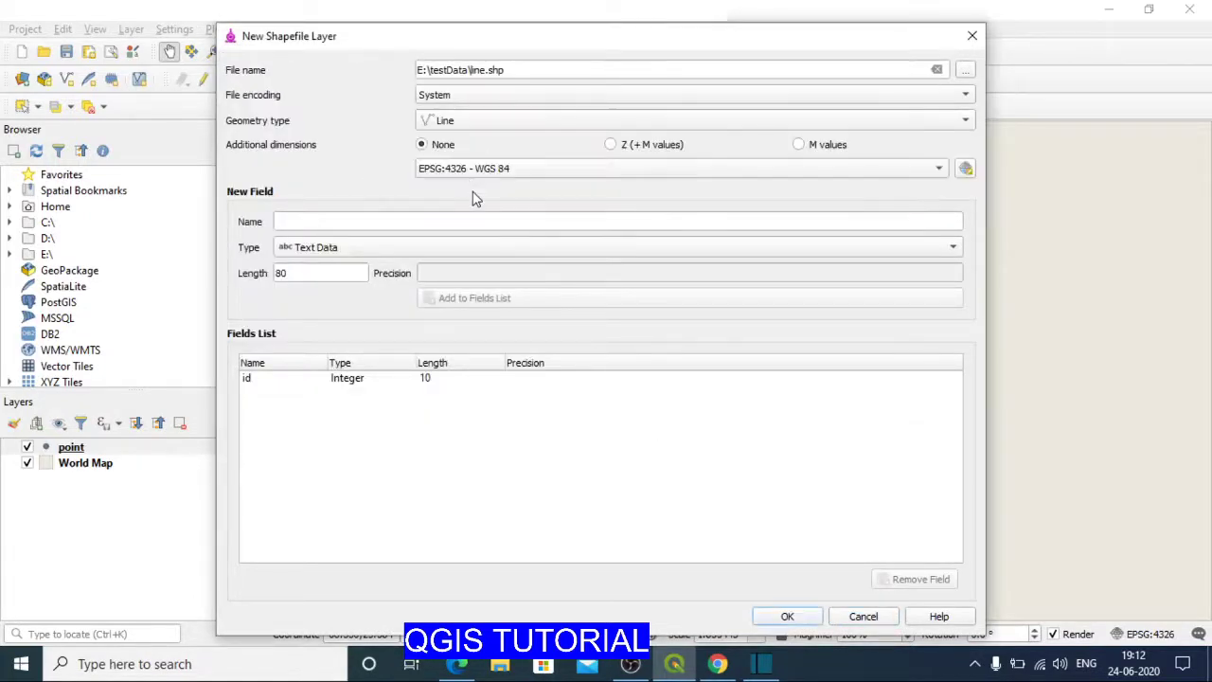
{"action": "left_click", "coordinate": [322, 224]}
{"action": "type", "text": "name"}
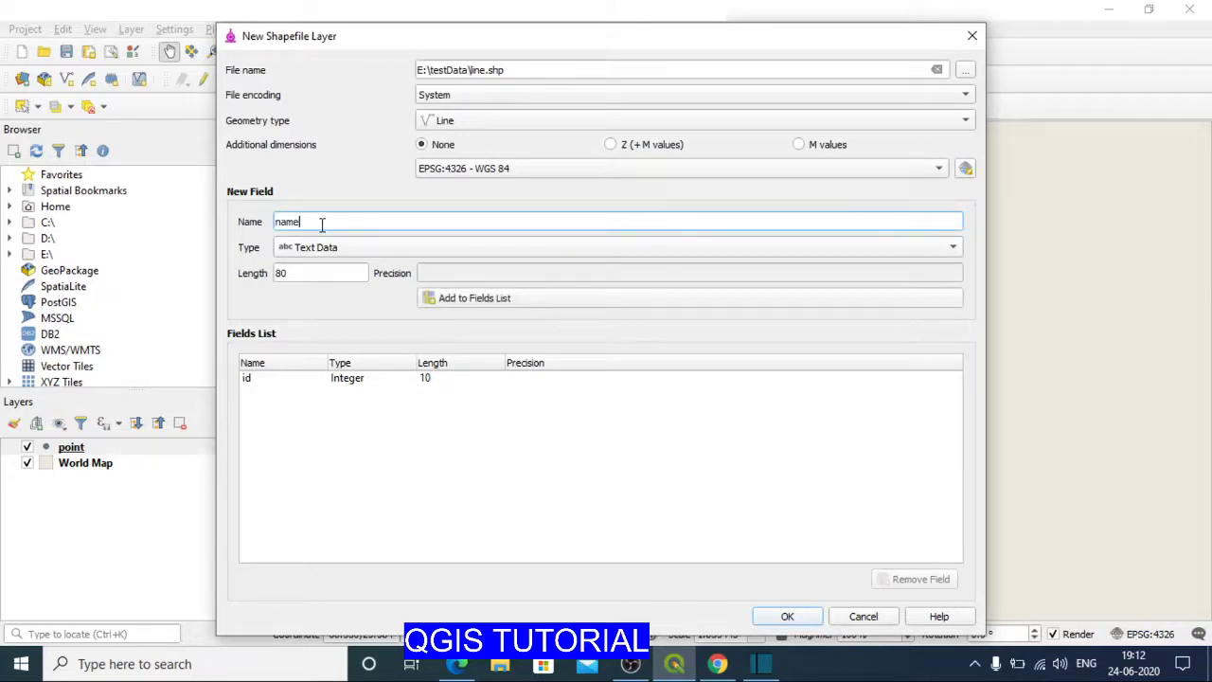
{"action": "left_click", "coordinate": [555, 297]}
{"action": "left_click", "coordinate": [785, 616]}
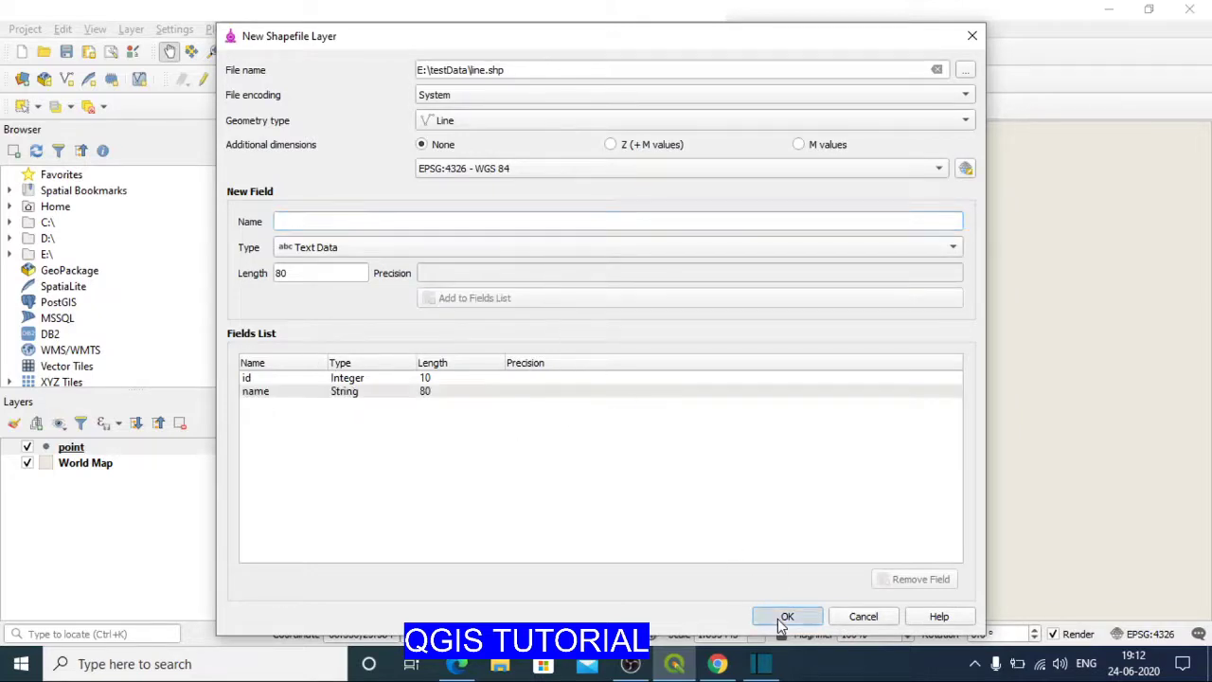
{"action": "left_click", "coordinate": [132, 29]}
{"action": "mouse_move", "coordinate": [169, 69]}
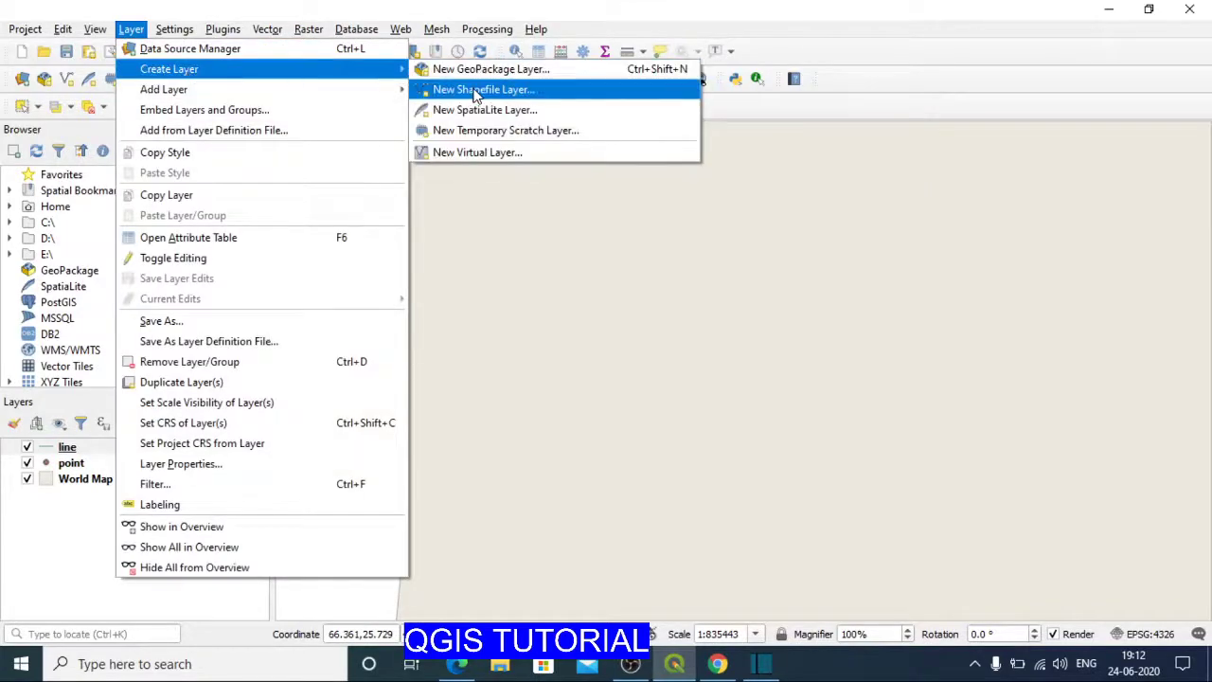
Create polygon.shp in testData as a Polygon shapefile with a 'location' text field.
{"action": "left_click", "coordinate": [476, 90]}
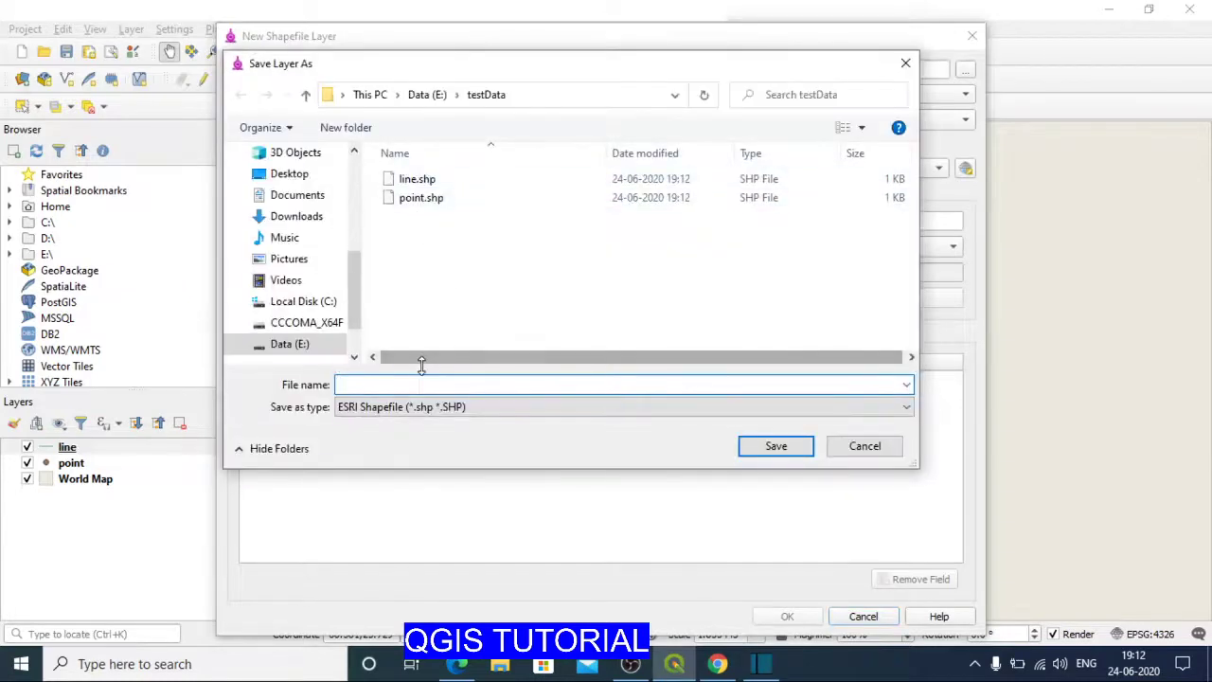
{"action": "type", "text": "polygon"}
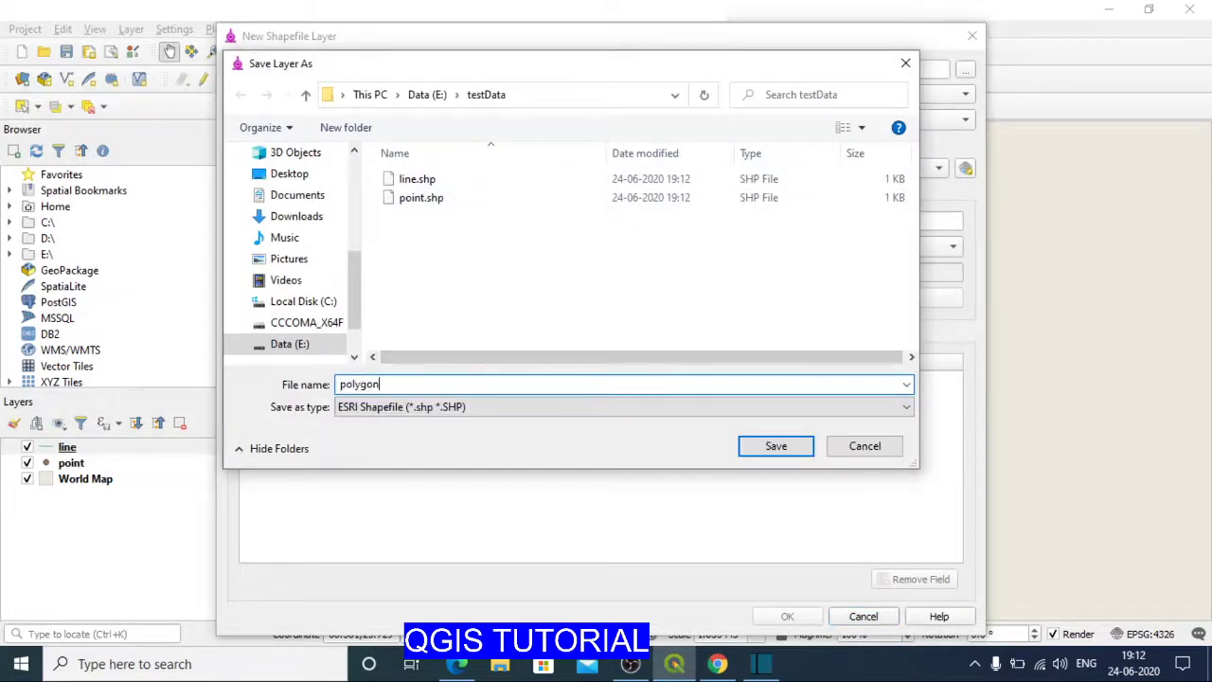
{"action": "key", "text": "Return"}
{"action": "left_click", "coordinate": [525, 121]}
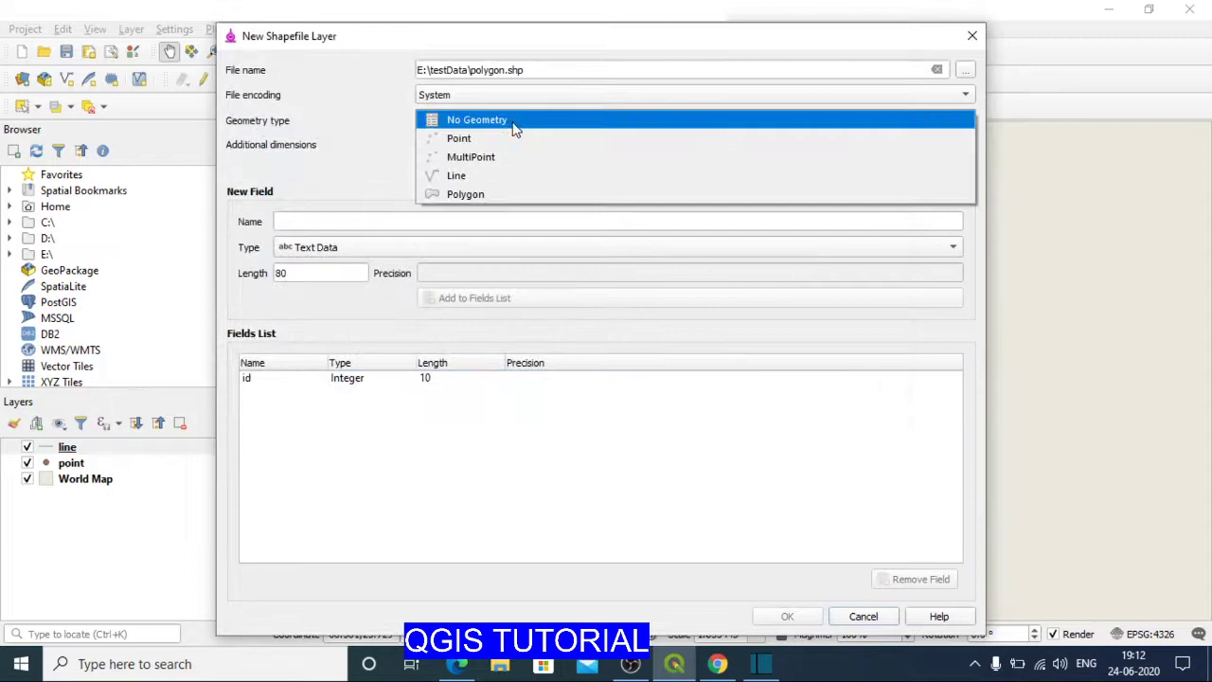
{"action": "left_click", "coordinate": [485, 194]}
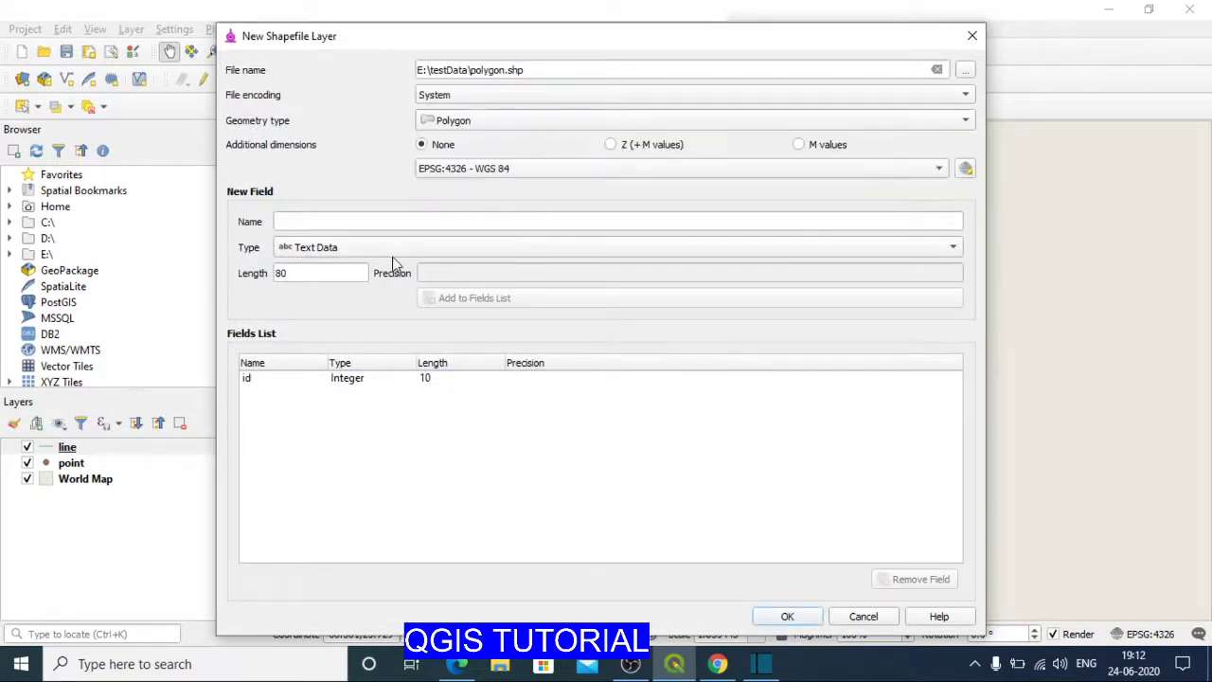
{"action": "left_click", "coordinate": [309, 220]}
{"action": "type", "text": "locat"}
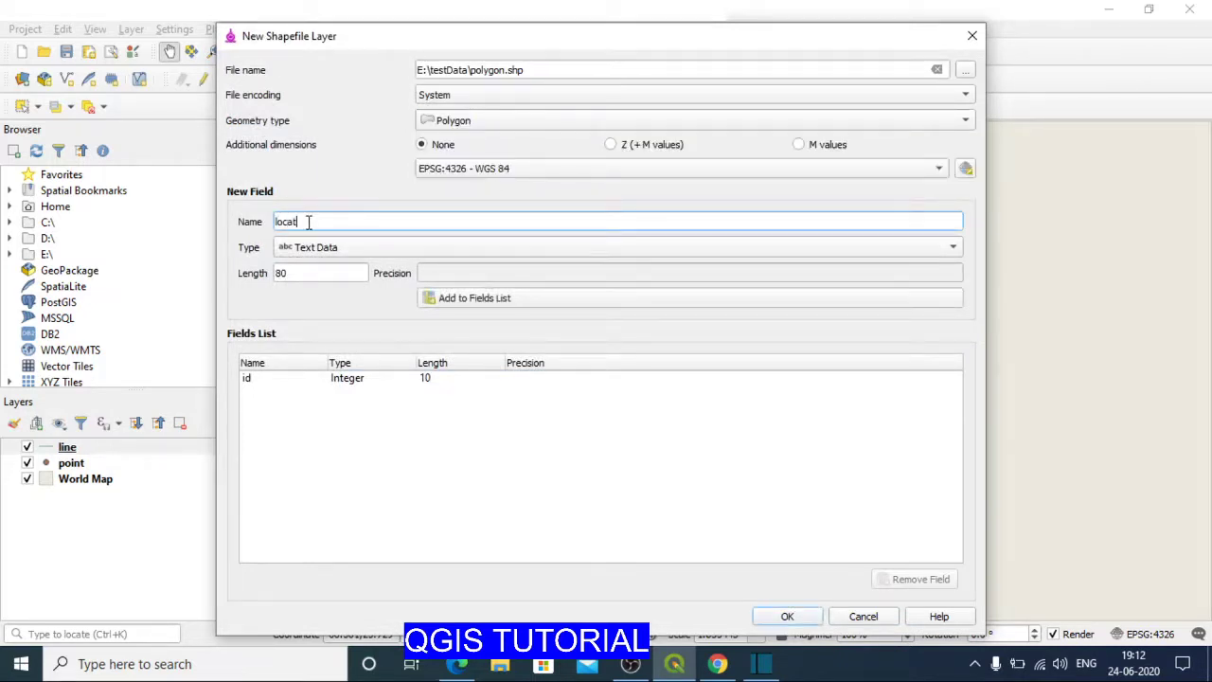
{"action": "type", "text": "ion"}
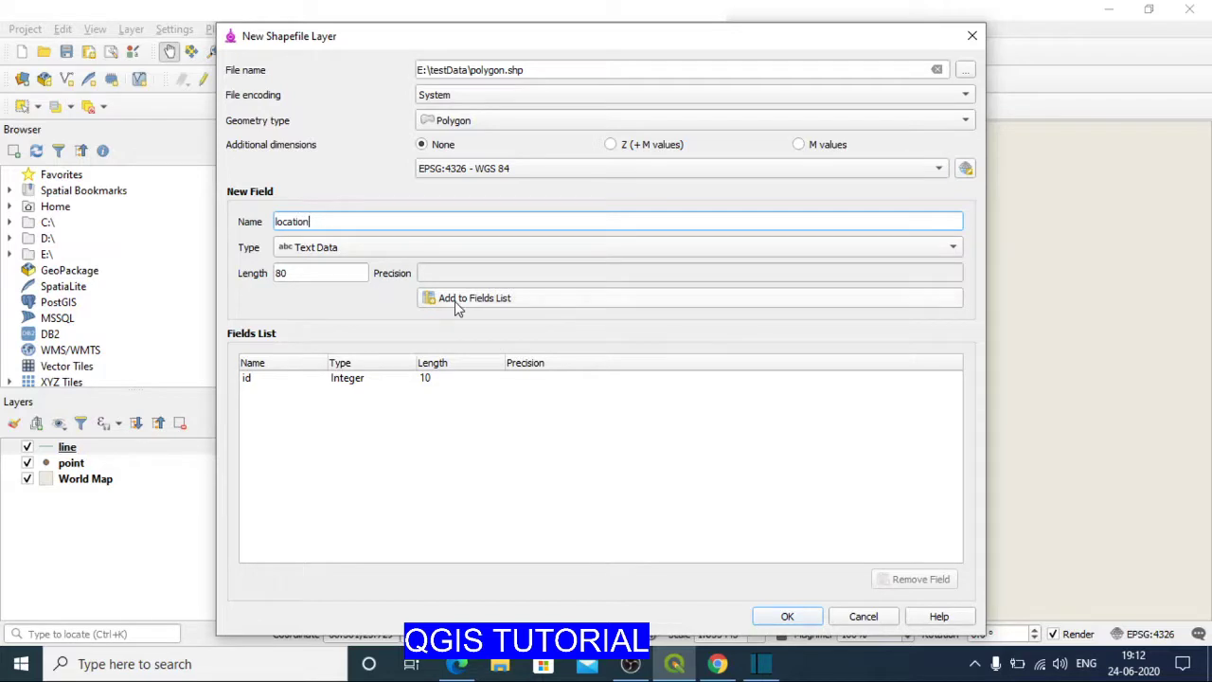
{"action": "left_click", "coordinate": [458, 302]}
{"action": "left_click", "coordinate": [785, 617]}
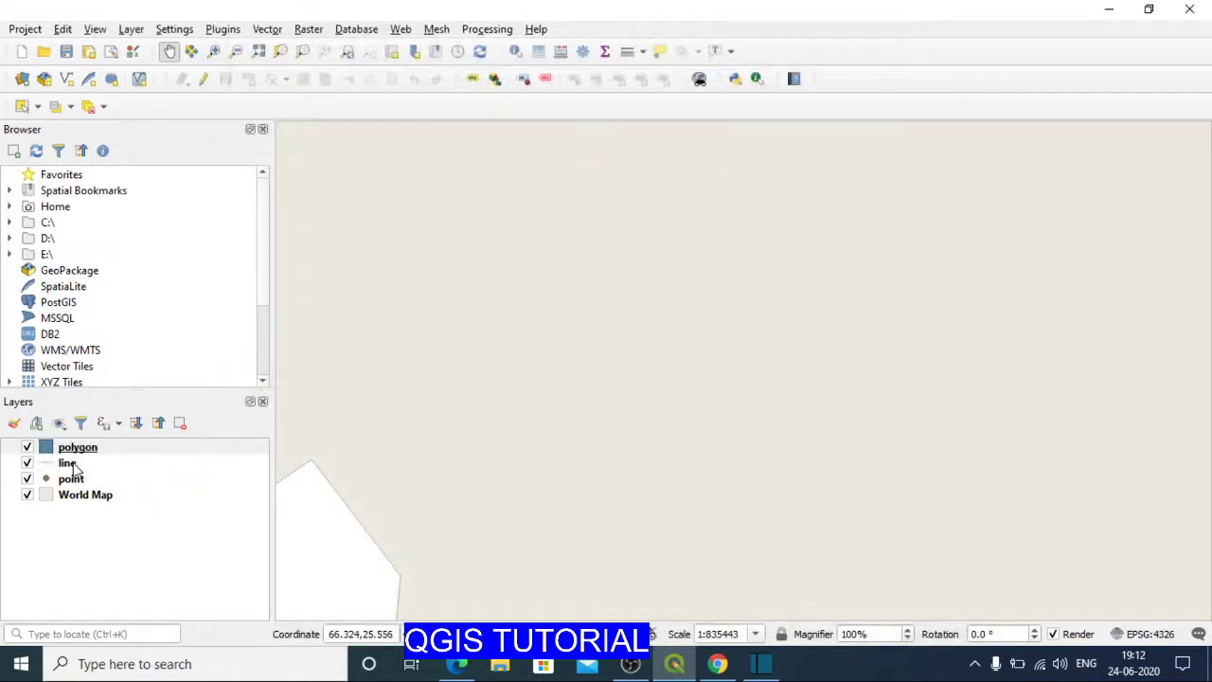
Select the point layer and start editing it with the Add Point Feature tool.
{"action": "left_click", "coordinate": [79, 481]}
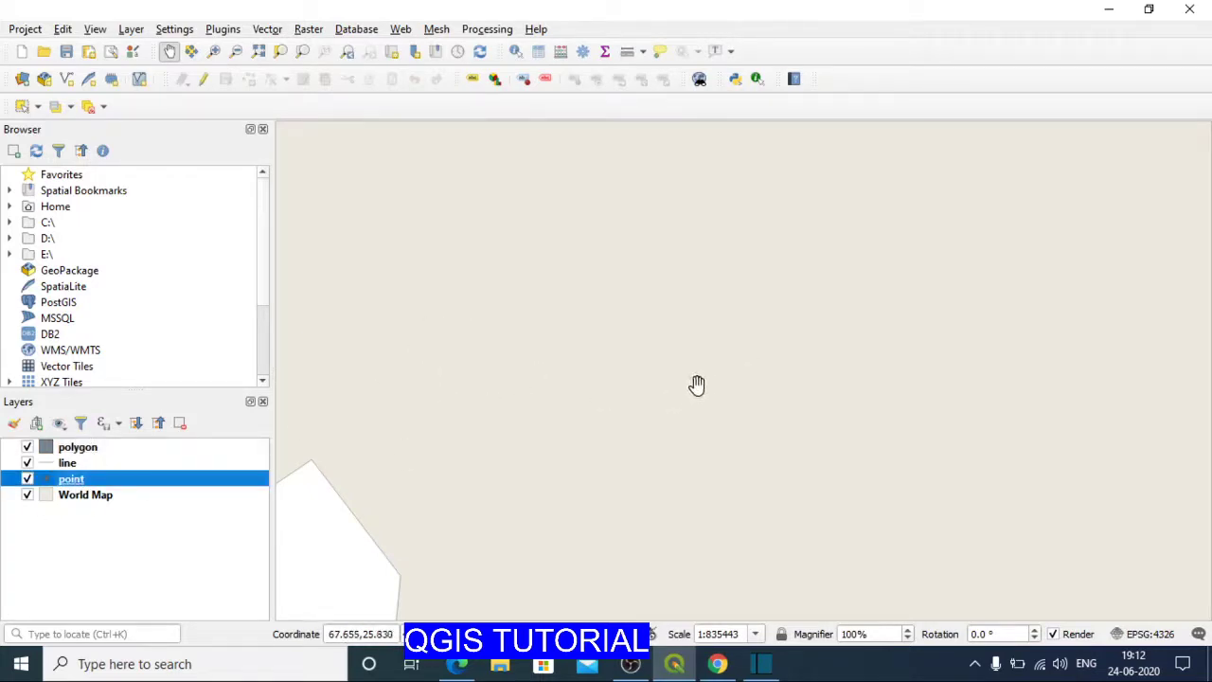
{"action": "left_click_drag", "start_coordinate": [698, 385], "coordinate": [639, 392]}
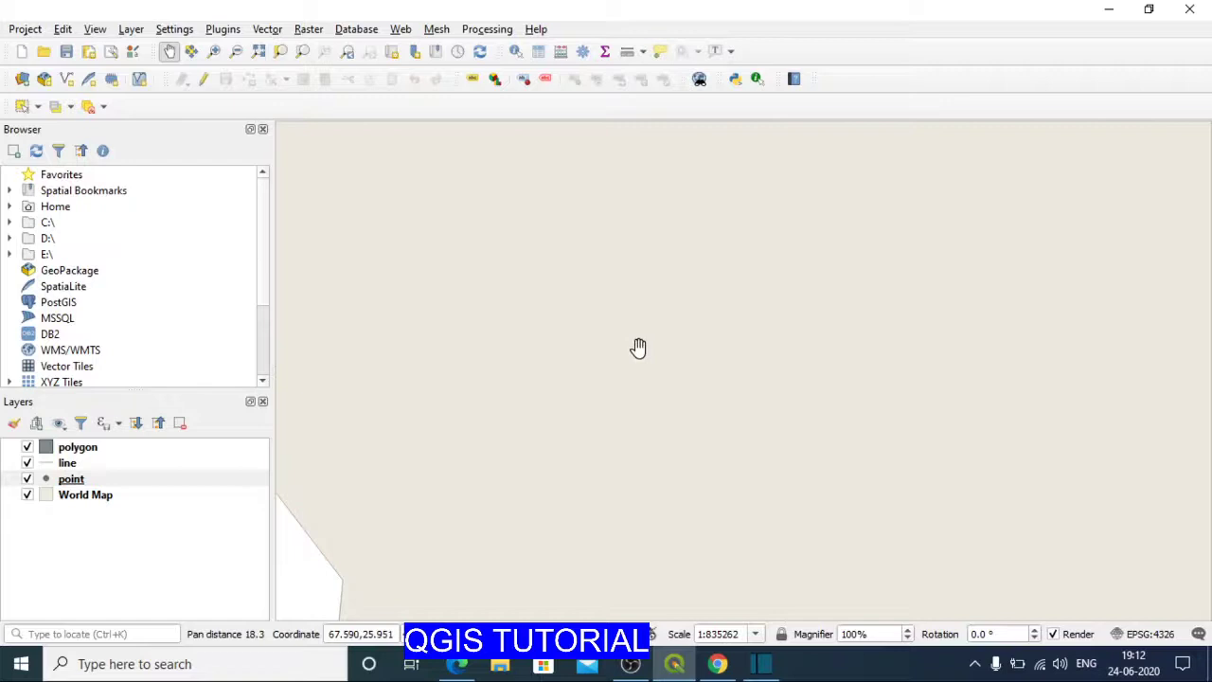
{"action": "left_click", "coordinate": [204, 80]}
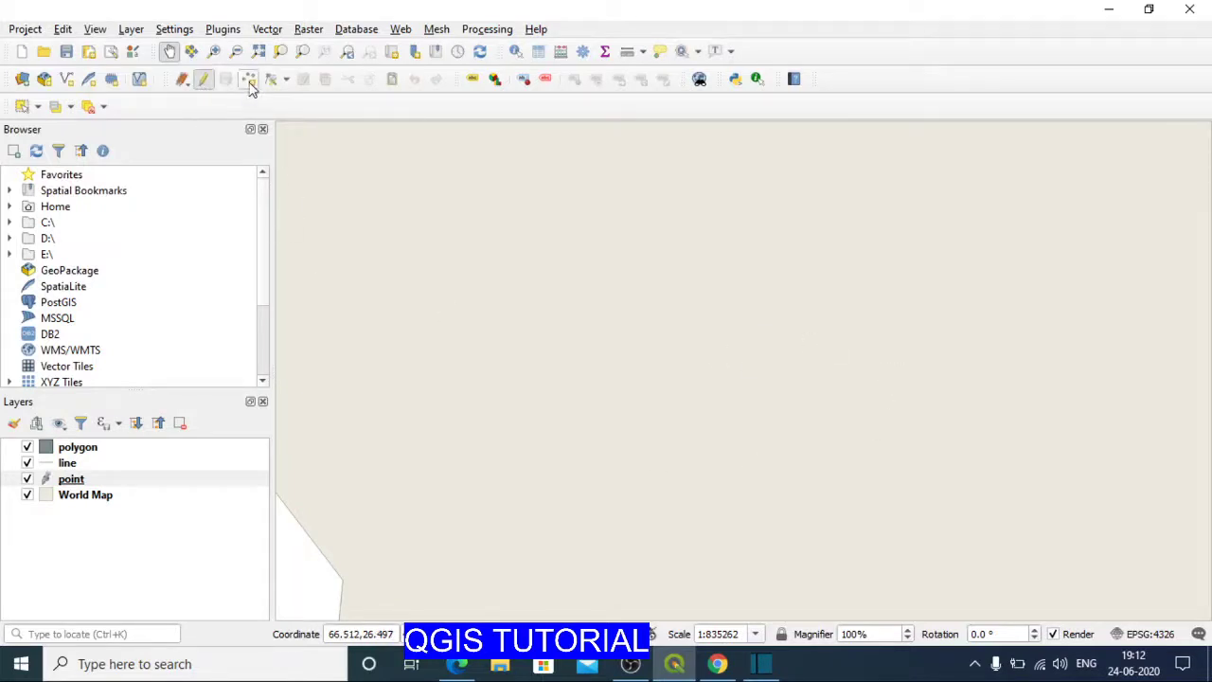
{"action": "left_click", "coordinate": [247, 80]}
Add two points: id 1 named 'point 1' and id 2 named 'point 2'.
{"action": "left_click", "coordinate": [532, 404]}
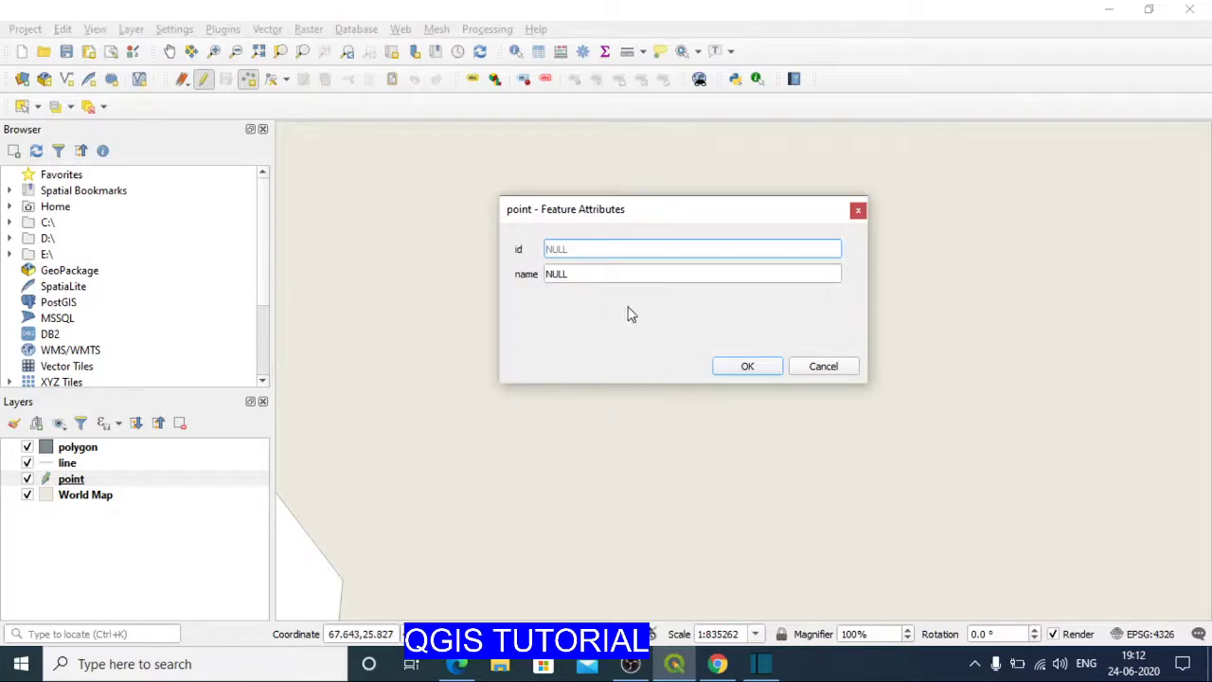
{"action": "type", "text": "1"}
{"action": "left_click", "coordinate": [600, 281]}
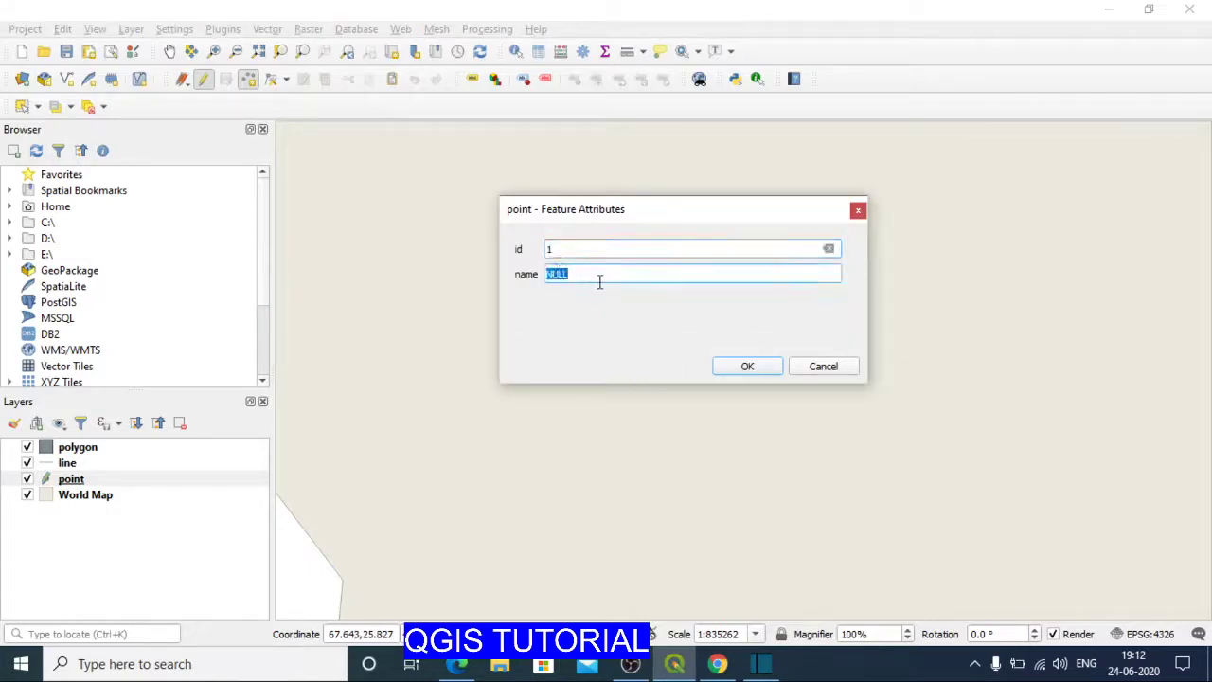
{"action": "type", "text": "point 1"}
{"action": "left_click", "coordinate": [735, 367]}
{"action": "left_click", "coordinate": [903, 251]}
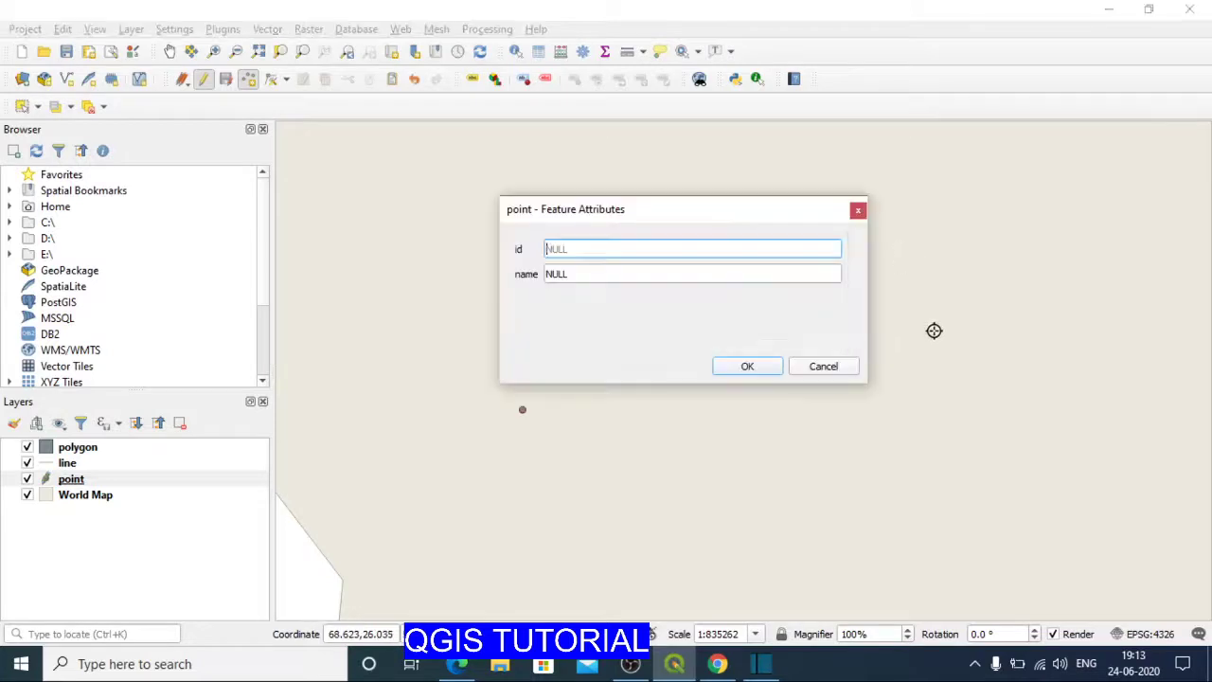
{"action": "type", "text": "2"}
{"action": "left_click", "coordinate": [575, 274]}
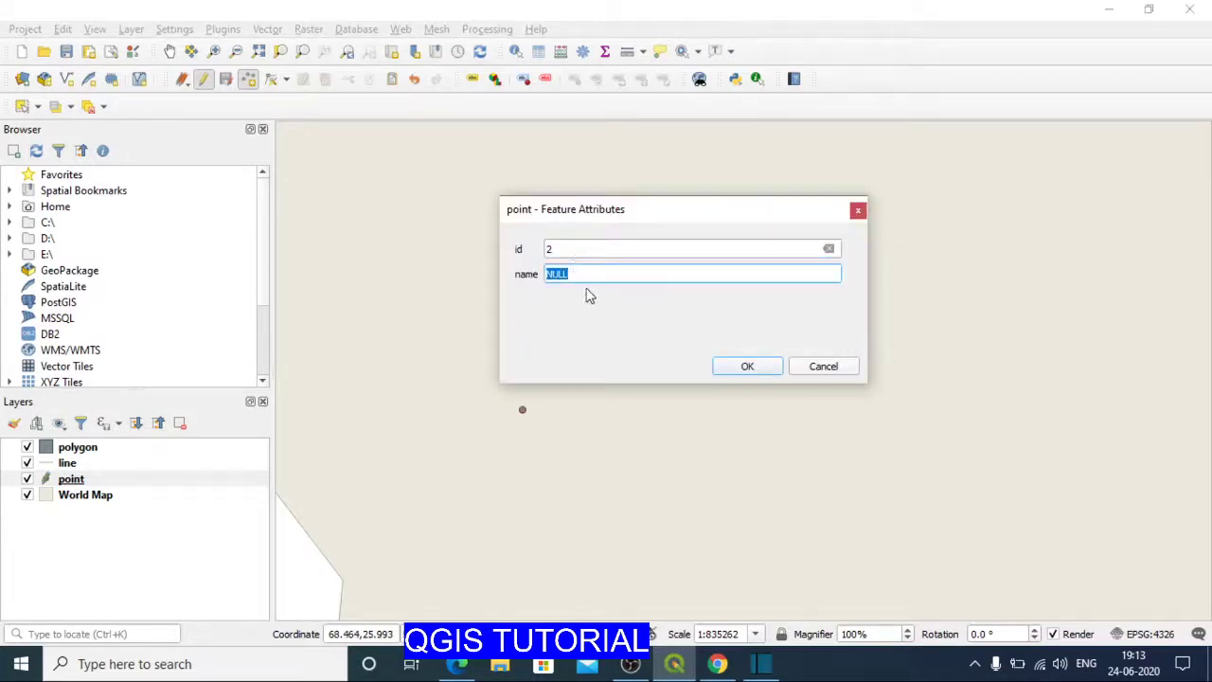
{"action": "type", "text": "point 2"}
{"action": "left_click", "coordinate": [734, 369]}
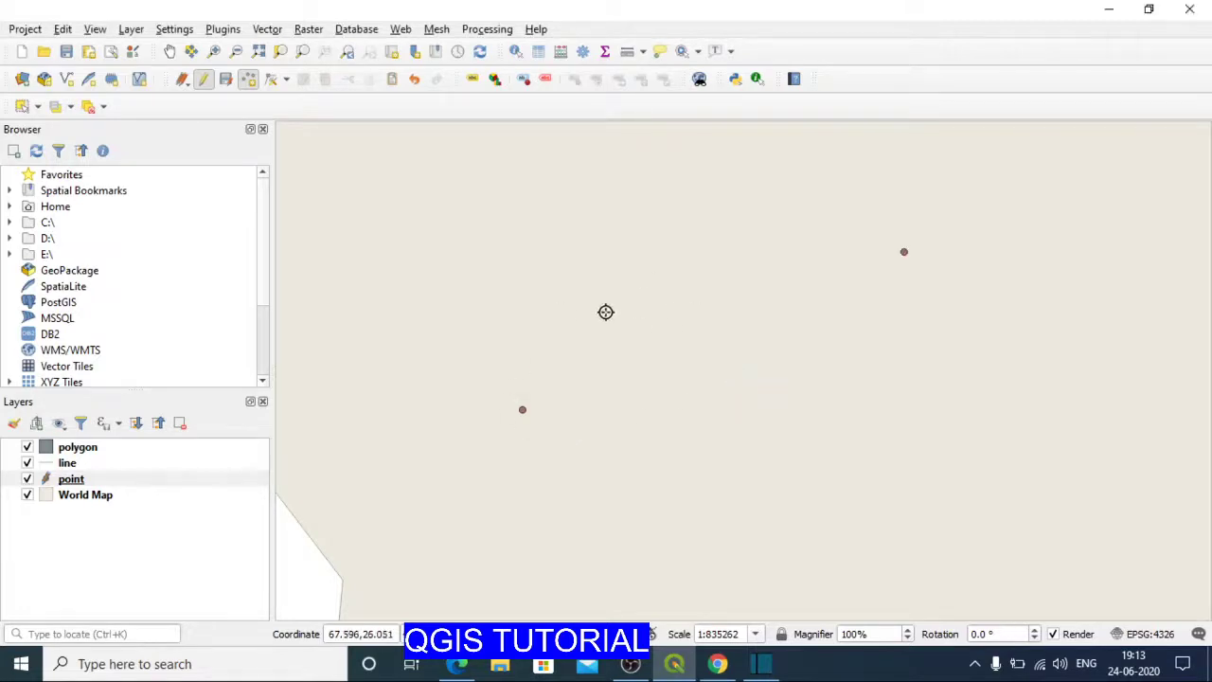
Stop editing the point layer and start editing the line layer for adding lines.
{"action": "left_click", "coordinate": [204, 79]}
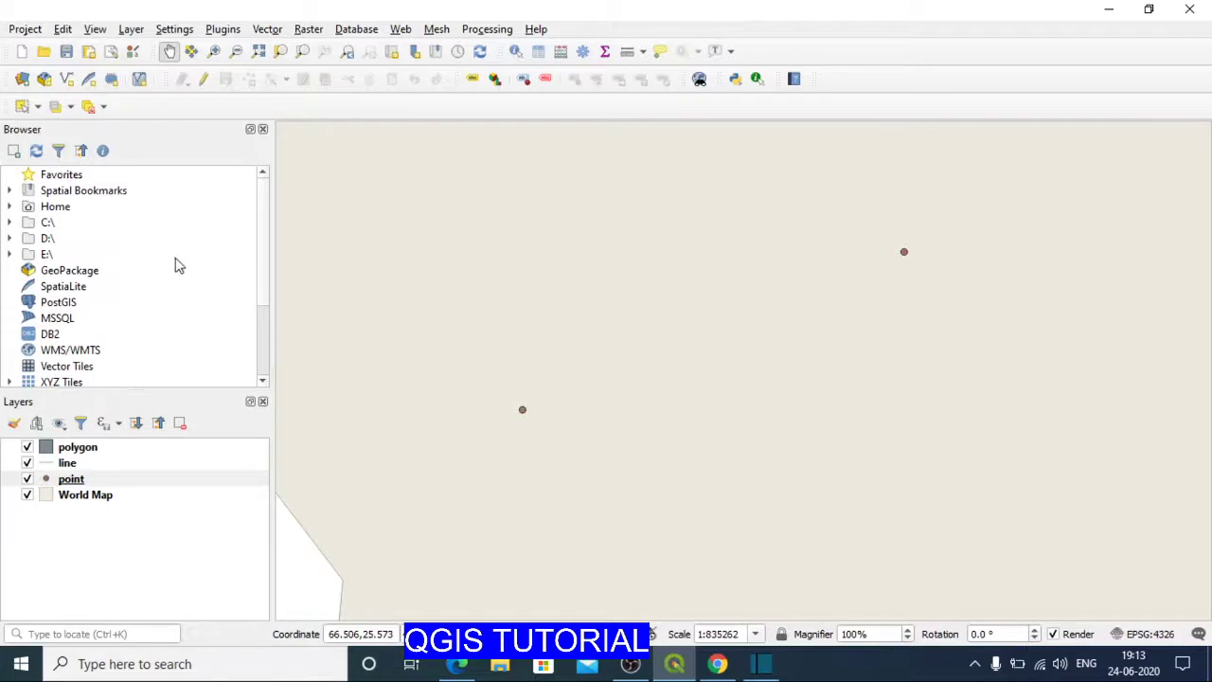
{"action": "left_click", "coordinate": [67, 463]}
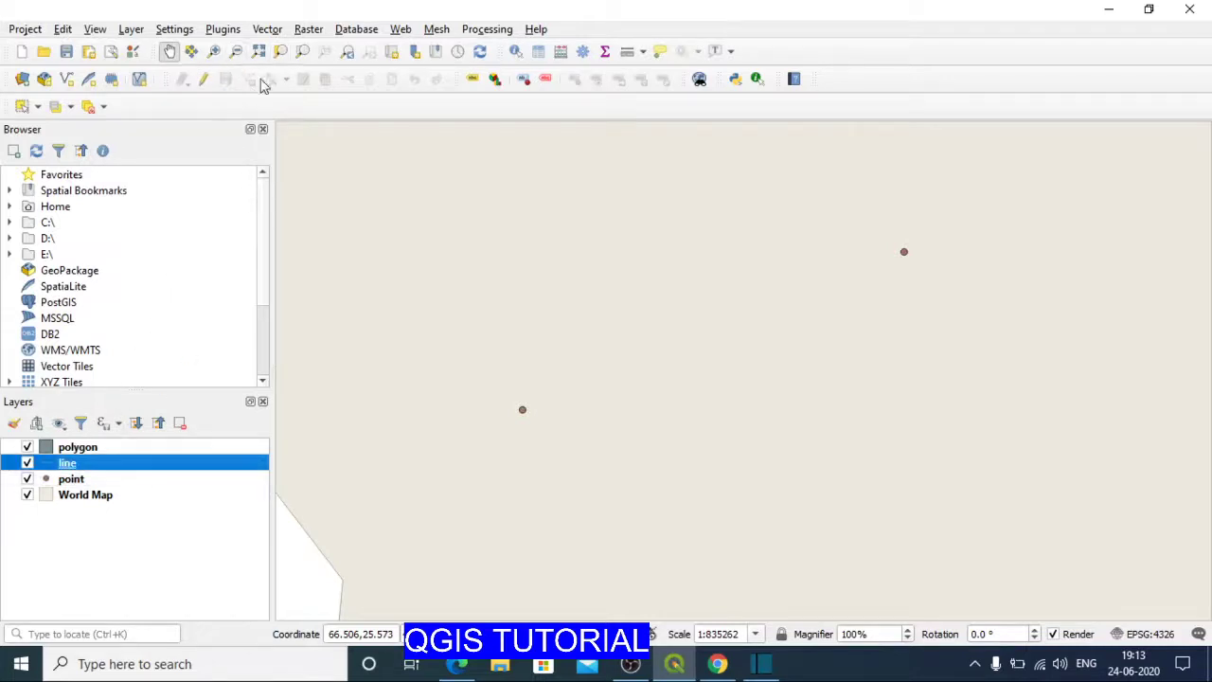
{"action": "left_click", "coordinate": [204, 79]}
{"action": "left_click", "coordinate": [248, 79]}
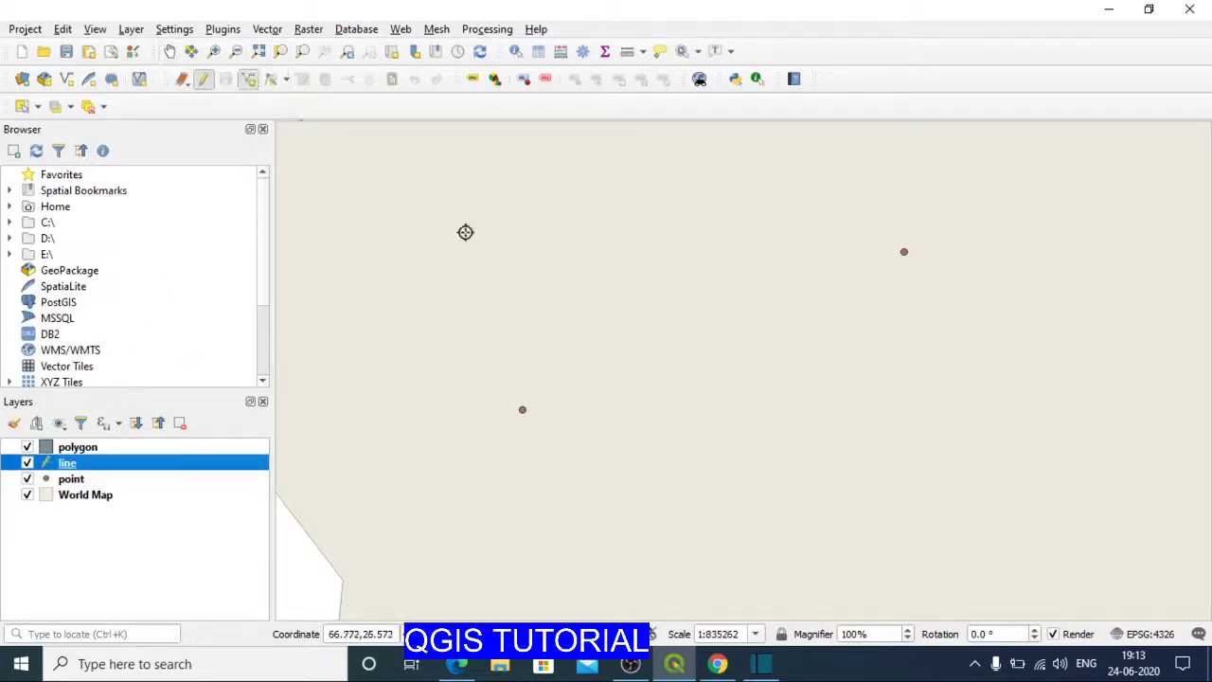
Draw a four-vertex line across the upper map with id 1, named 'line 1'.
{"action": "left_click", "coordinate": [398, 298]}
{"action": "left_click", "coordinate": [526, 281]}
{"action": "left_click", "coordinate": [596, 254]}
{"action": "left_click", "coordinate": [753, 219]}
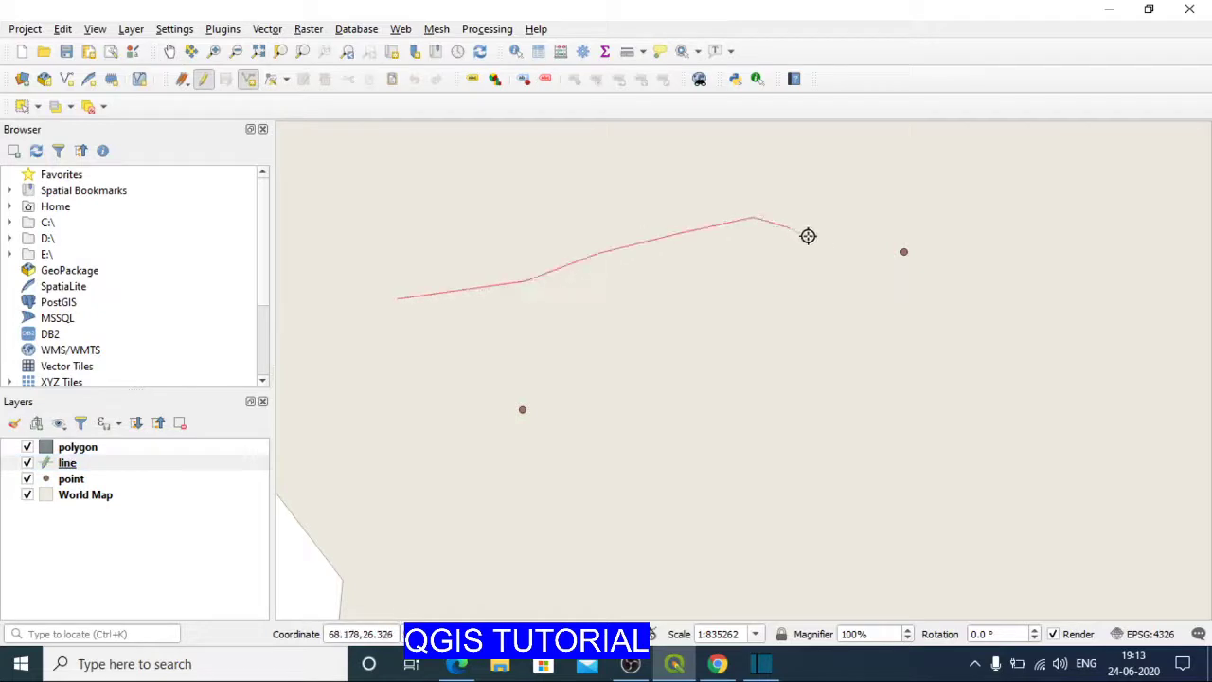
{"action": "right_click", "coordinate": [867, 262]}
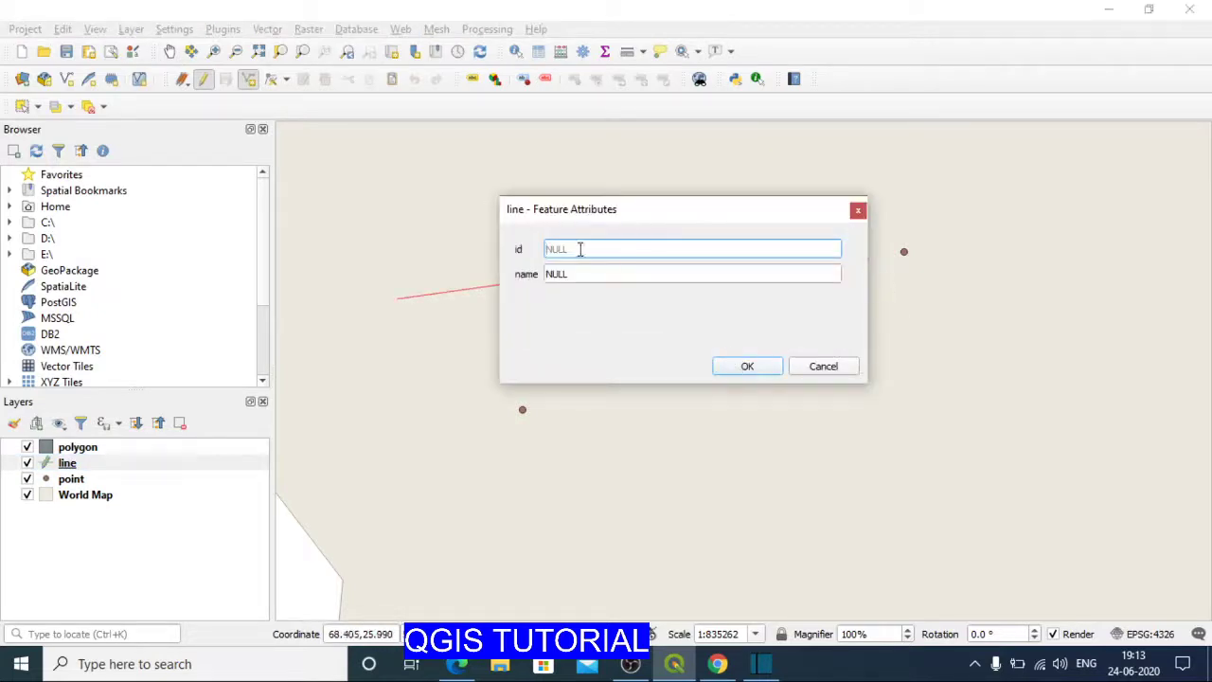
{"action": "type", "text": "1"}
{"action": "key", "text": "Tab"}
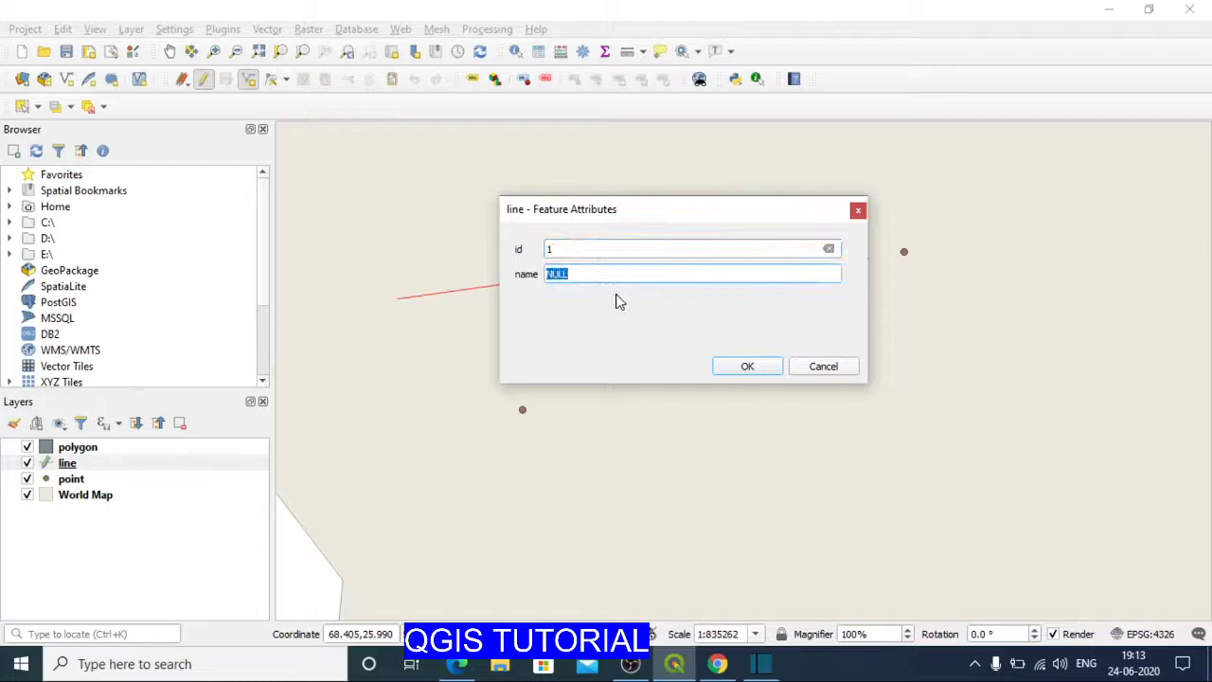
{"action": "type", "text": "line 1"}
{"action": "left_click", "coordinate": [758, 371]}
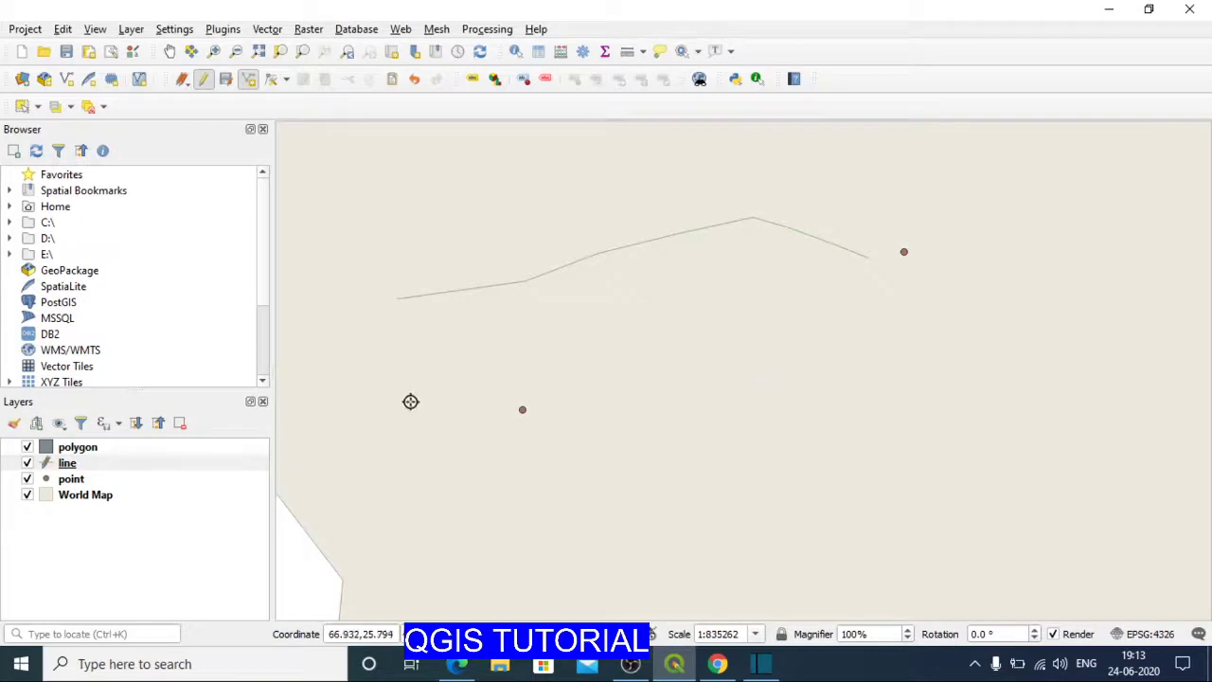
{"action": "left_click", "coordinate": [85, 466]}
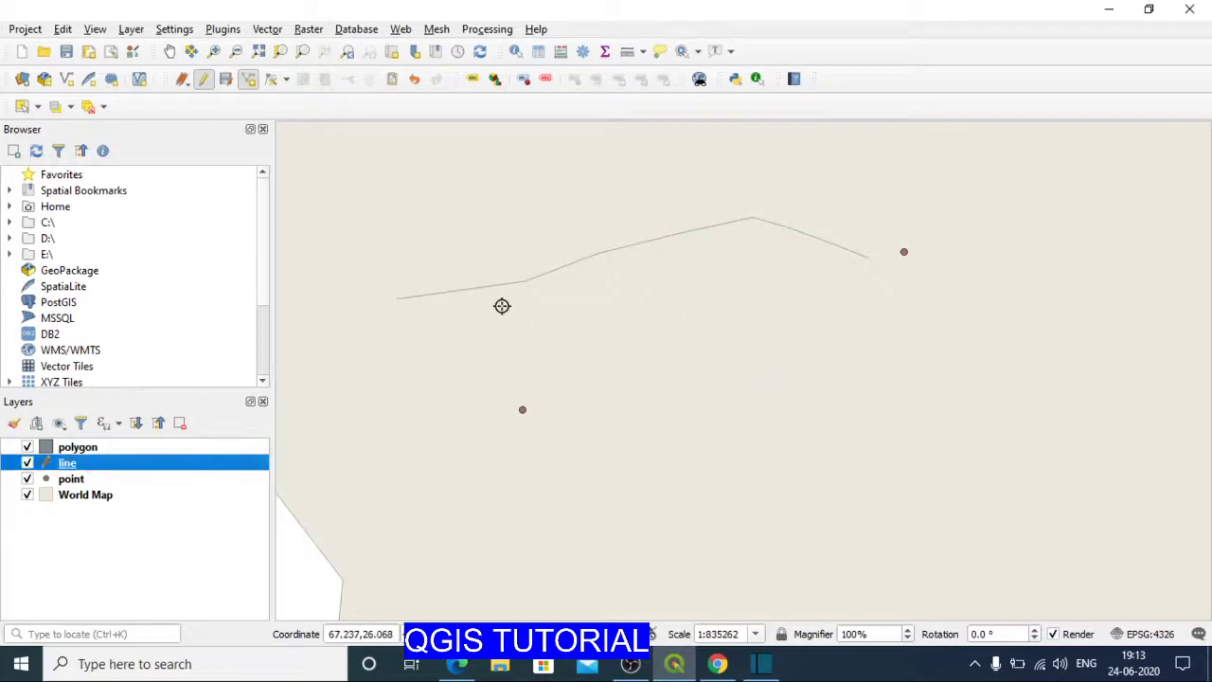
Show the Snapping Toolbar, switch snapping on, and check the snapping mode options.
{"action": "right_click", "coordinate": [886, 78]}
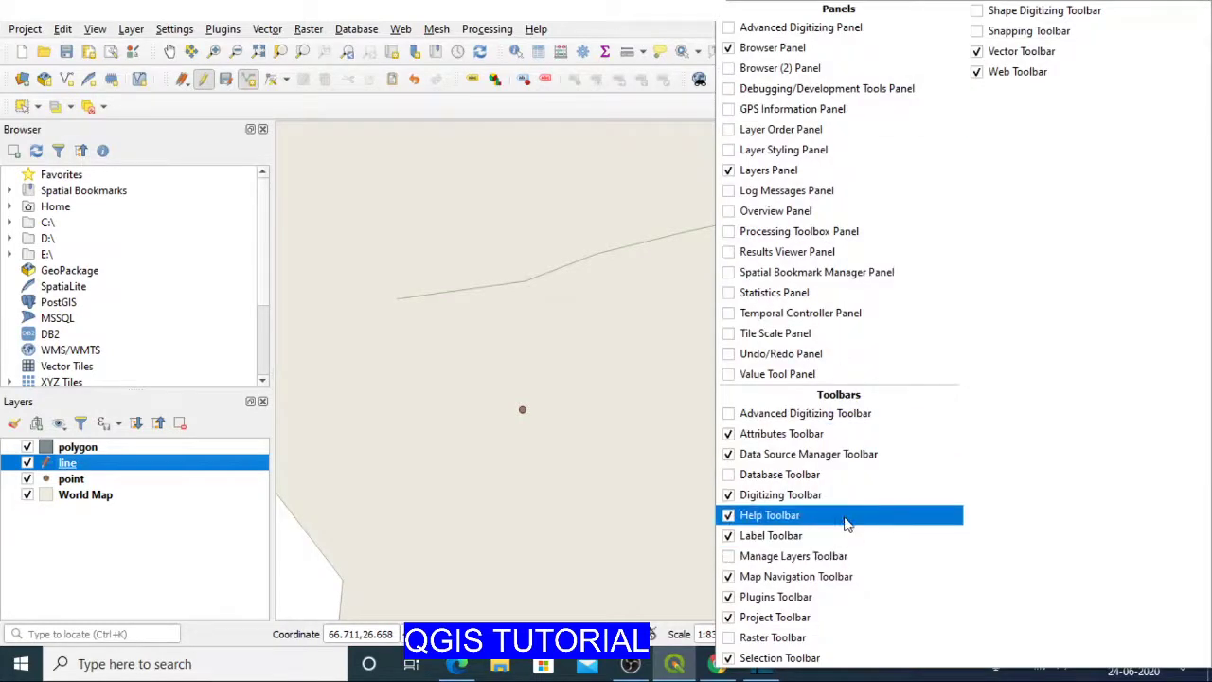
{"action": "left_click", "coordinate": [976, 31]}
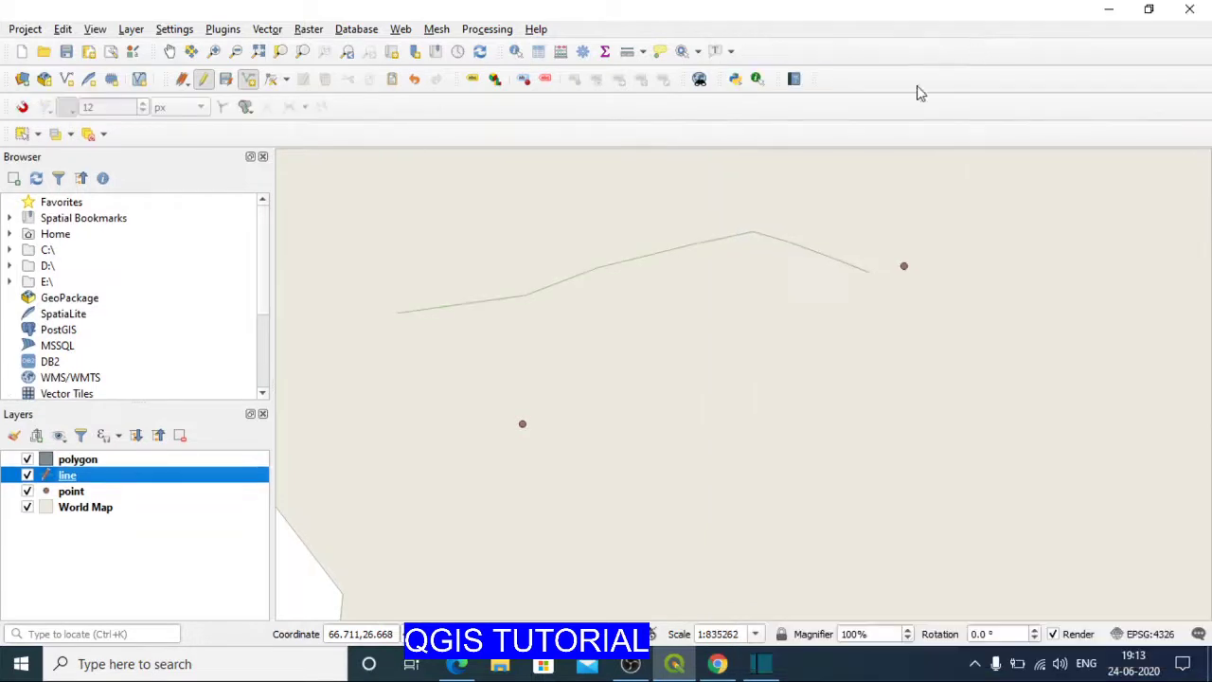
{"action": "left_click", "coordinate": [23, 106]}
{"action": "left_click", "coordinate": [68, 112]}
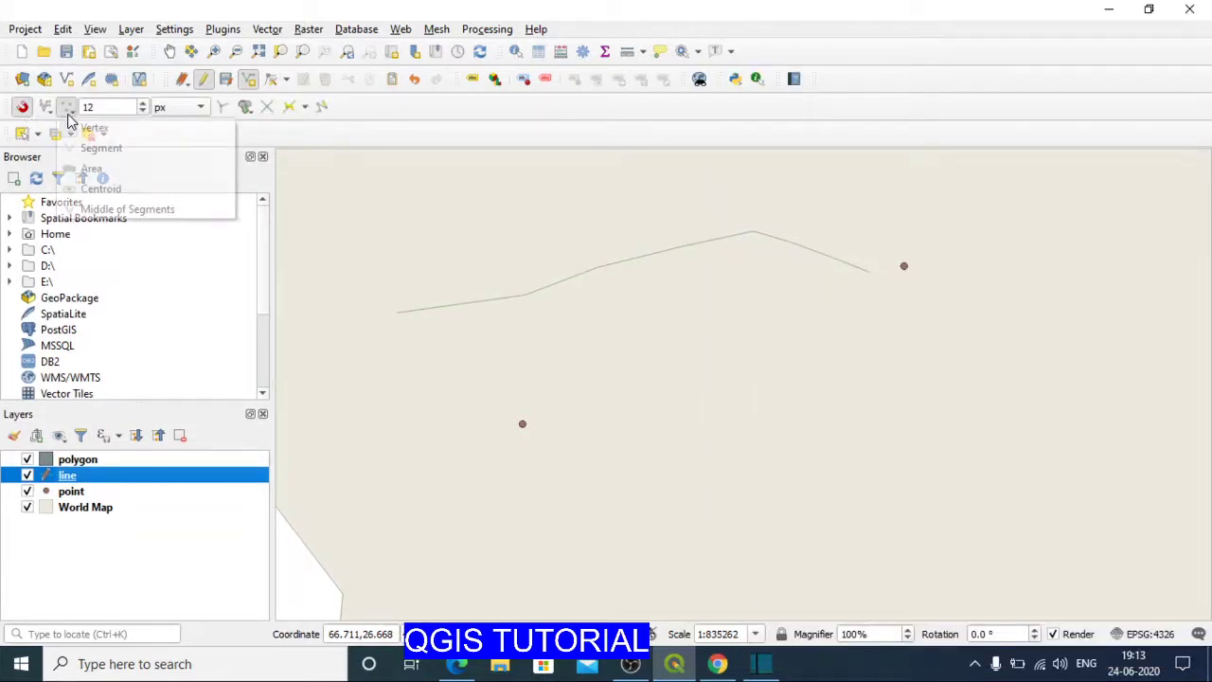
{"action": "left_click", "coordinate": [67, 112]}
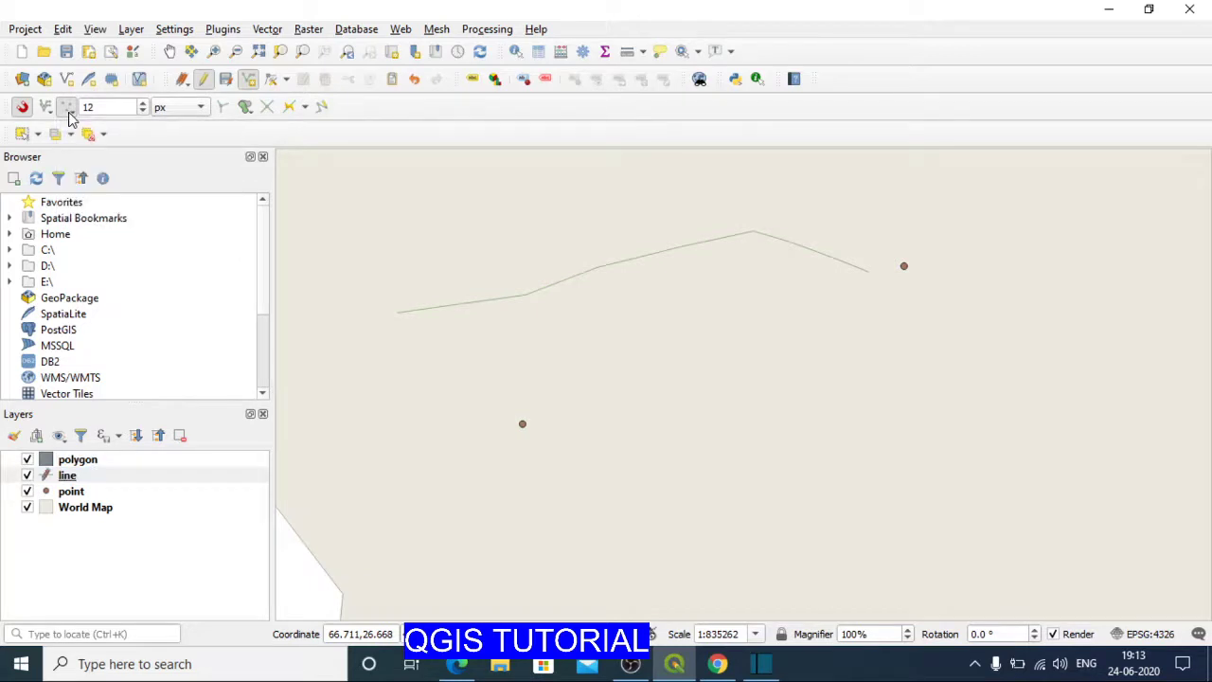
{"action": "left_click", "coordinate": [68, 112]}
Draw a north–south line snapped across line 1 and give it id 2.
{"action": "left_click", "coordinate": [68, 477]}
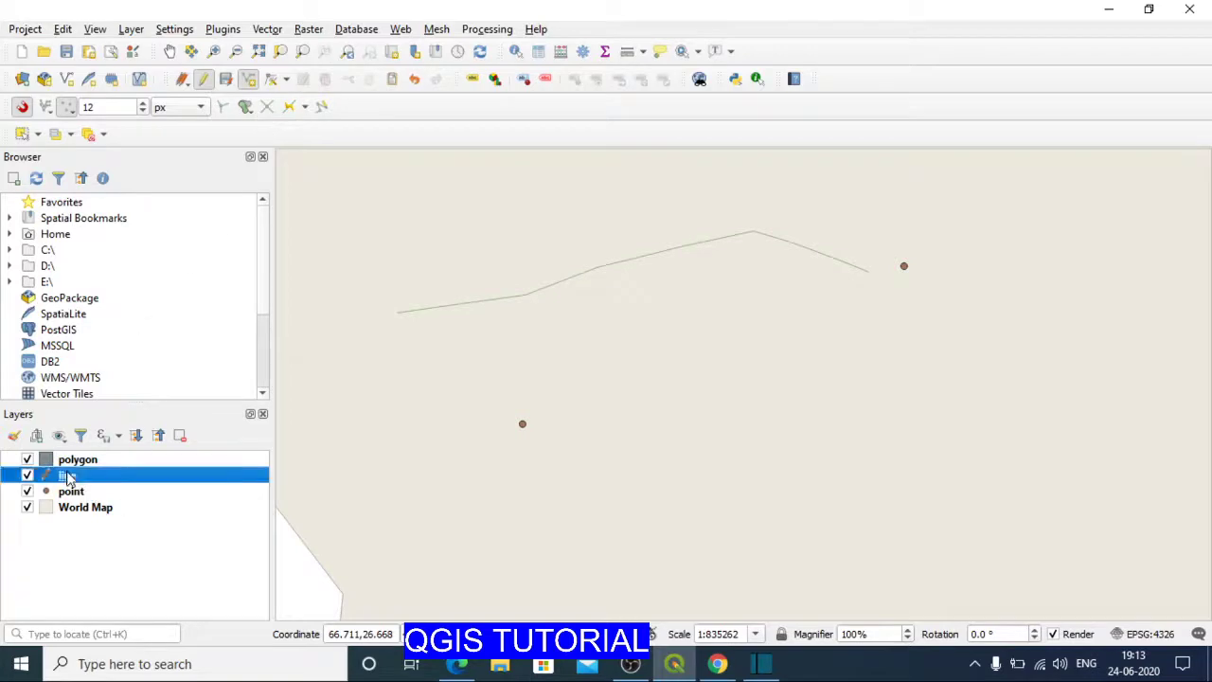
{"action": "left_click", "coordinate": [249, 84]}
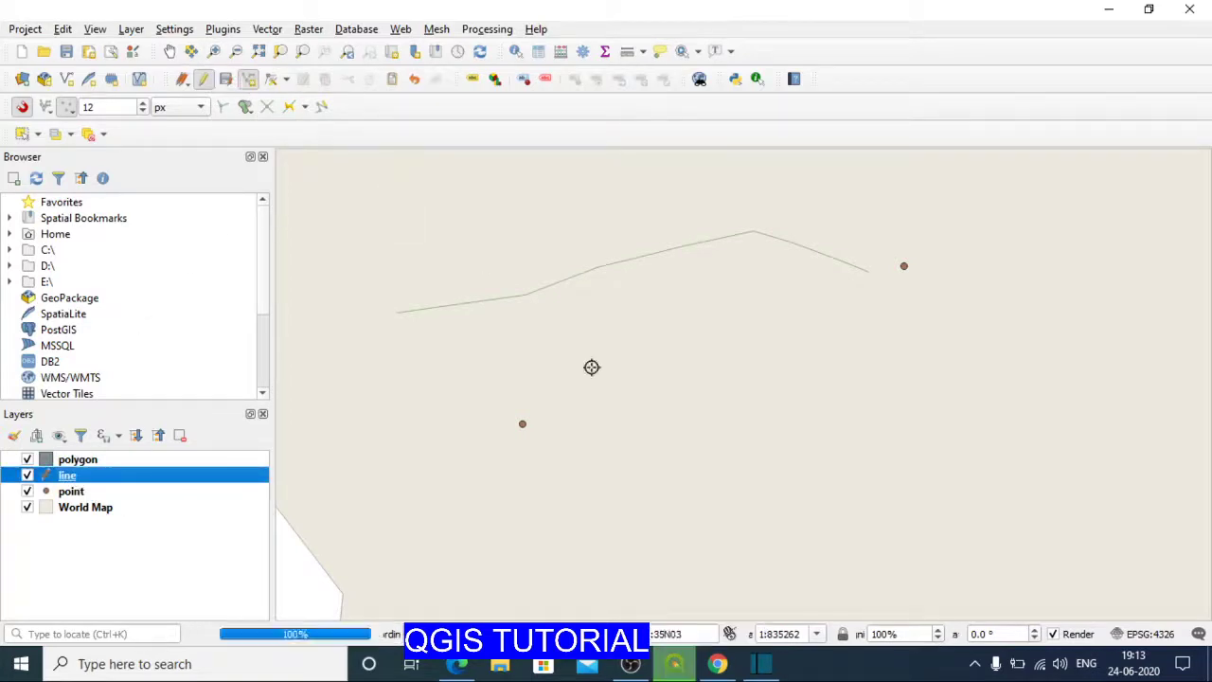
{"action": "left_click", "coordinate": [606, 523]}
{"action": "left_click", "coordinate": [560, 346]}
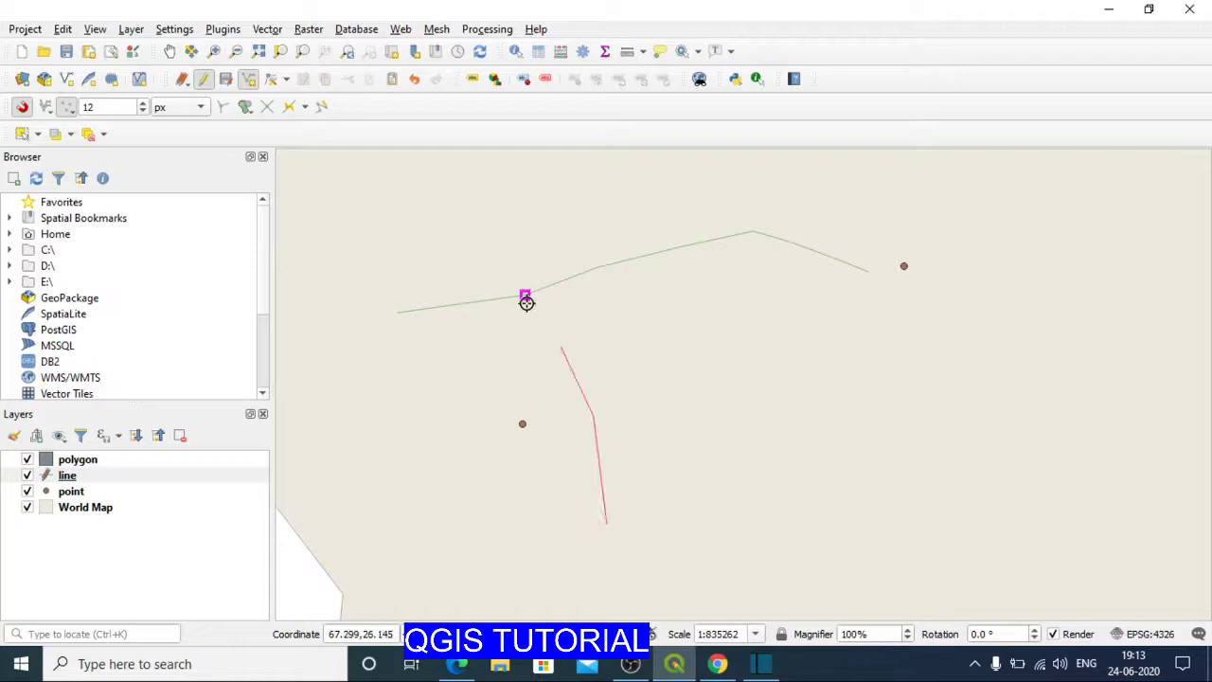
{"action": "left_click", "coordinate": [524, 299]}
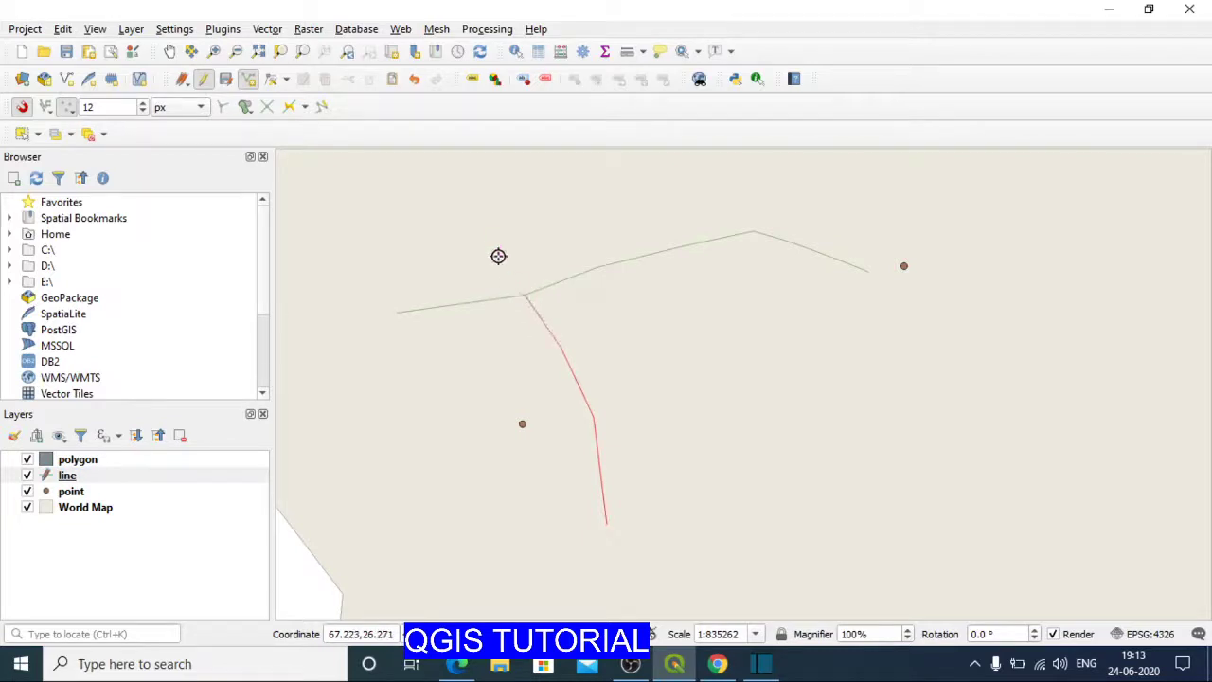
{"action": "left_click", "coordinate": [497, 235]}
{"action": "left_click", "coordinate": [509, 189]}
{"action": "right_click", "coordinate": [550, 173]}
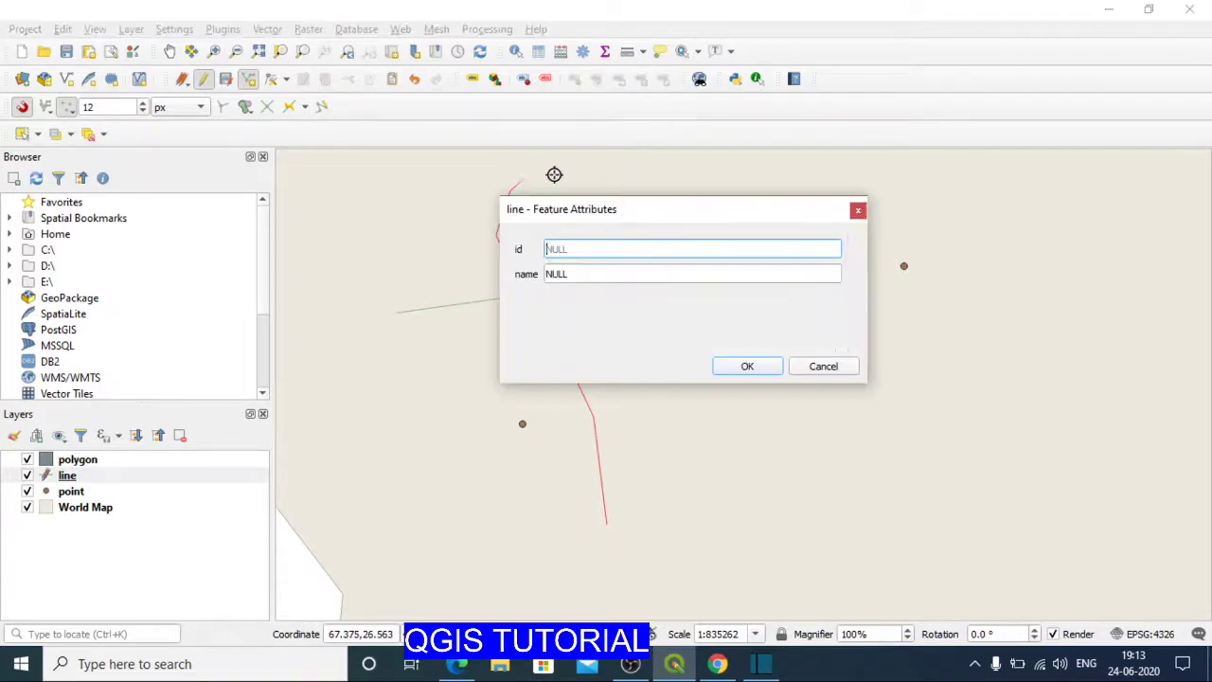
{"action": "type", "text": "2"}
{"action": "key", "text": "Tab"}
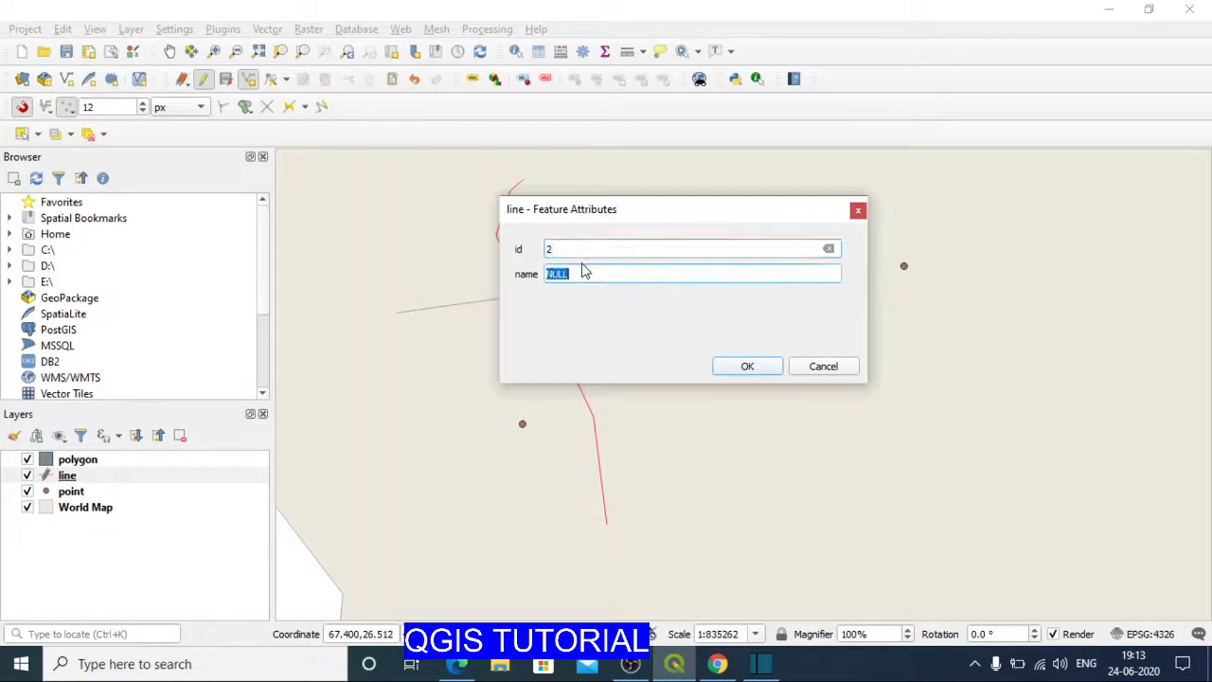
{"action": "type", "text": "point 2"}
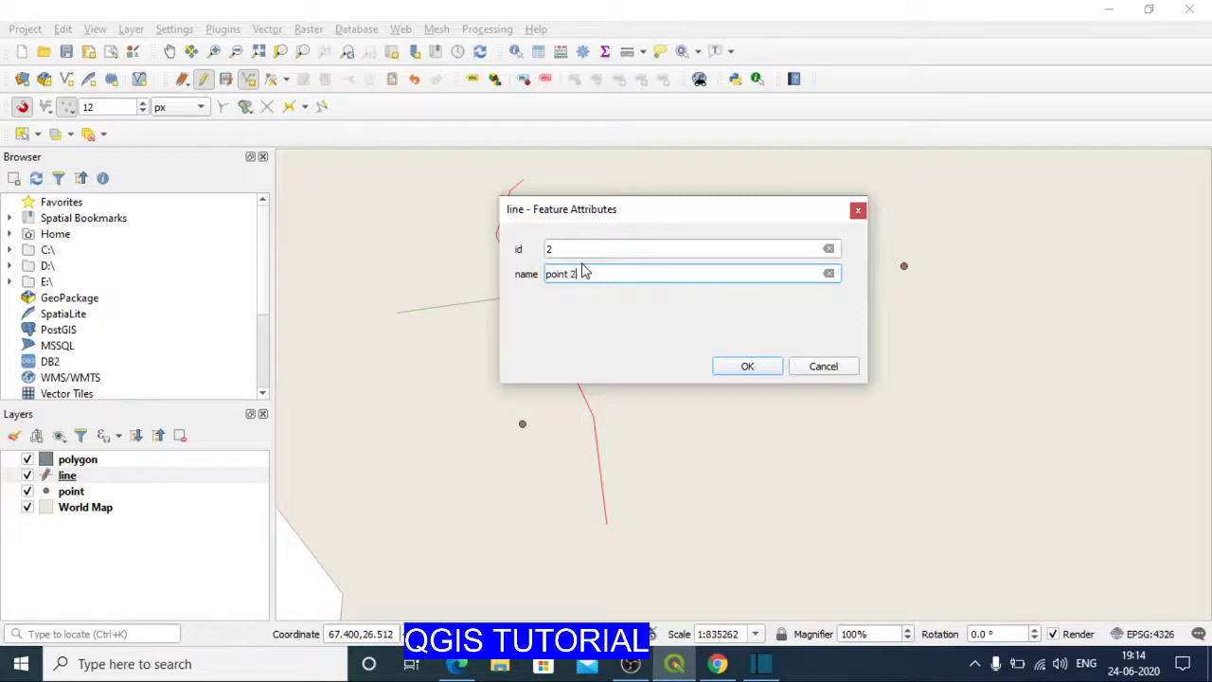
{"action": "key", "text": "Return"}
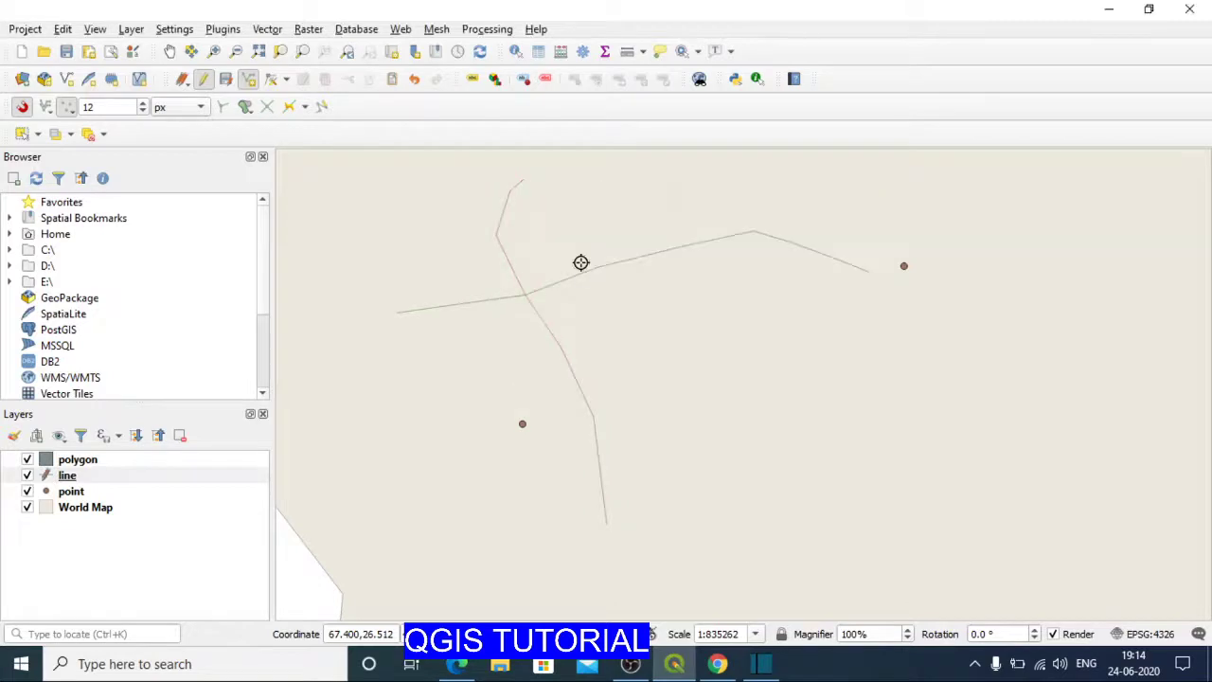
Save and stop editing the line layer, then begin adding polygons to the polygon layer.
{"action": "left_click", "coordinate": [228, 79]}
{"action": "left_click", "coordinate": [203, 84]}
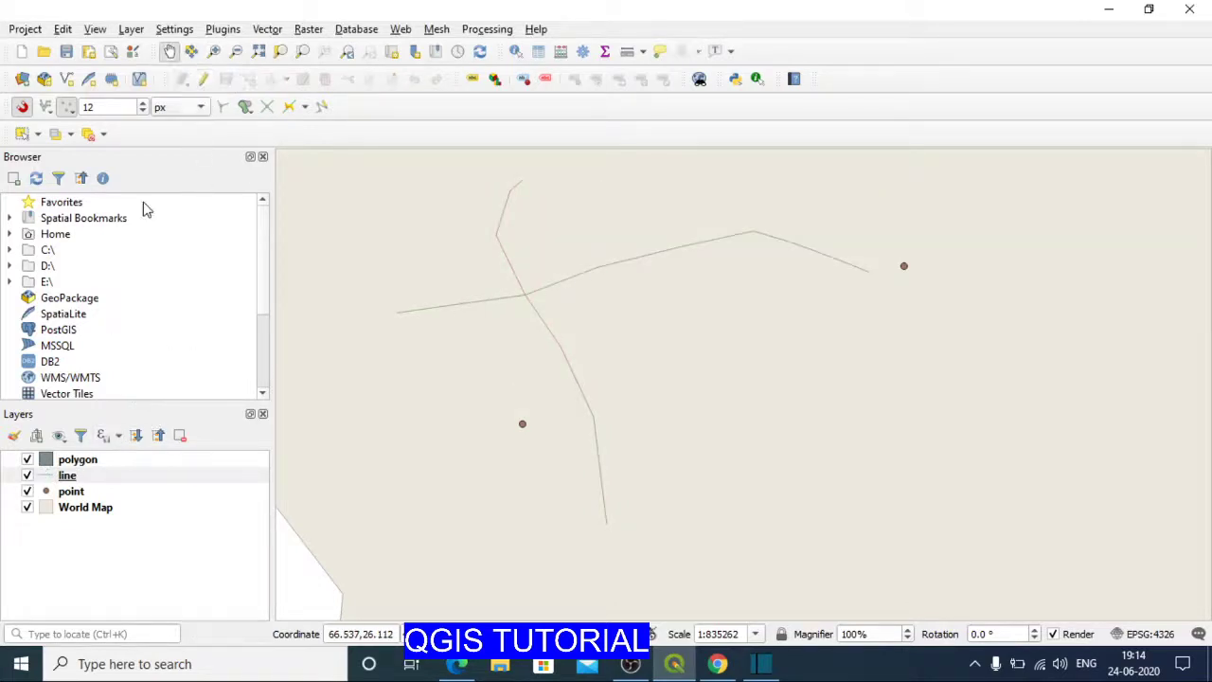
{"action": "left_click", "coordinate": [78, 460]}
{"action": "left_click", "coordinate": [204, 78]}
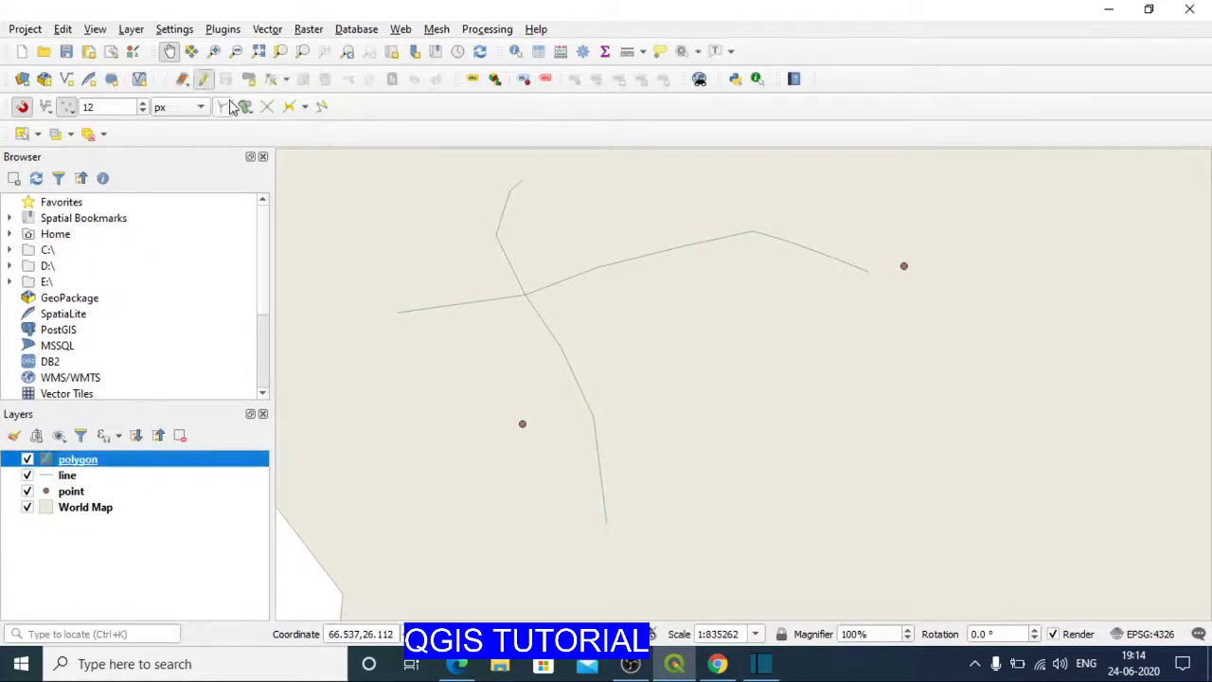
{"action": "left_click", "coordinate": [248, 78]}
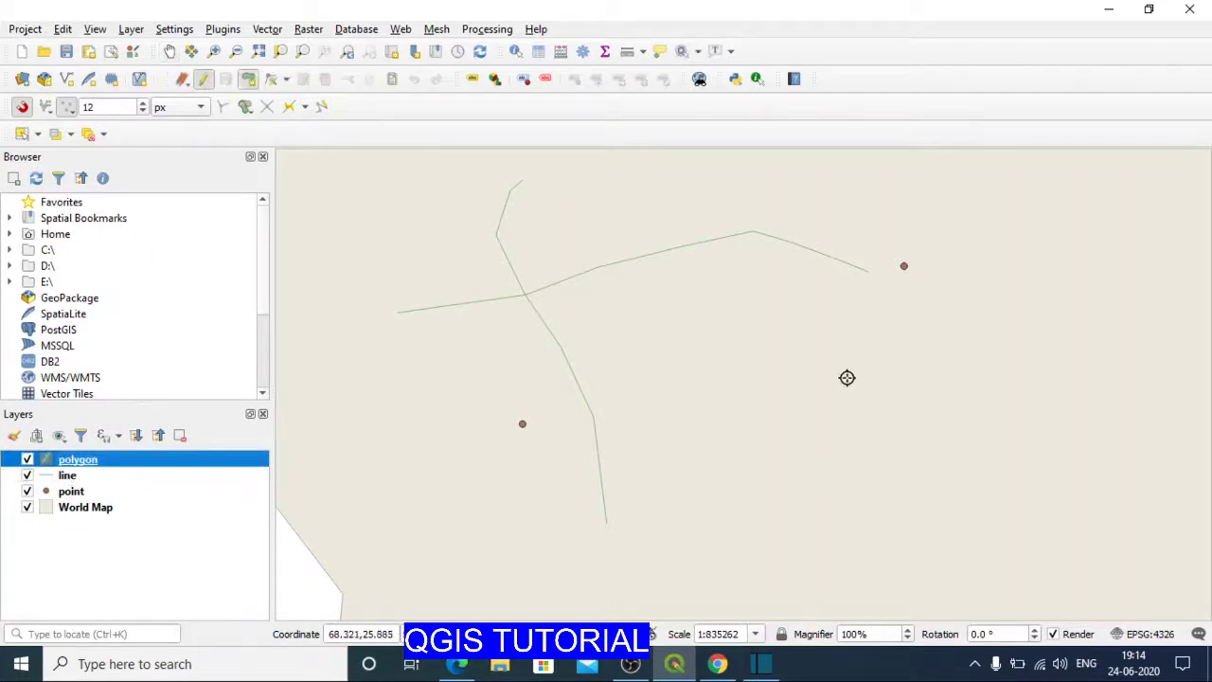
Place the first polygon corners, snapping one onto the line's vertex.
{"action": "left_click", "coordinate": [776, 435]}
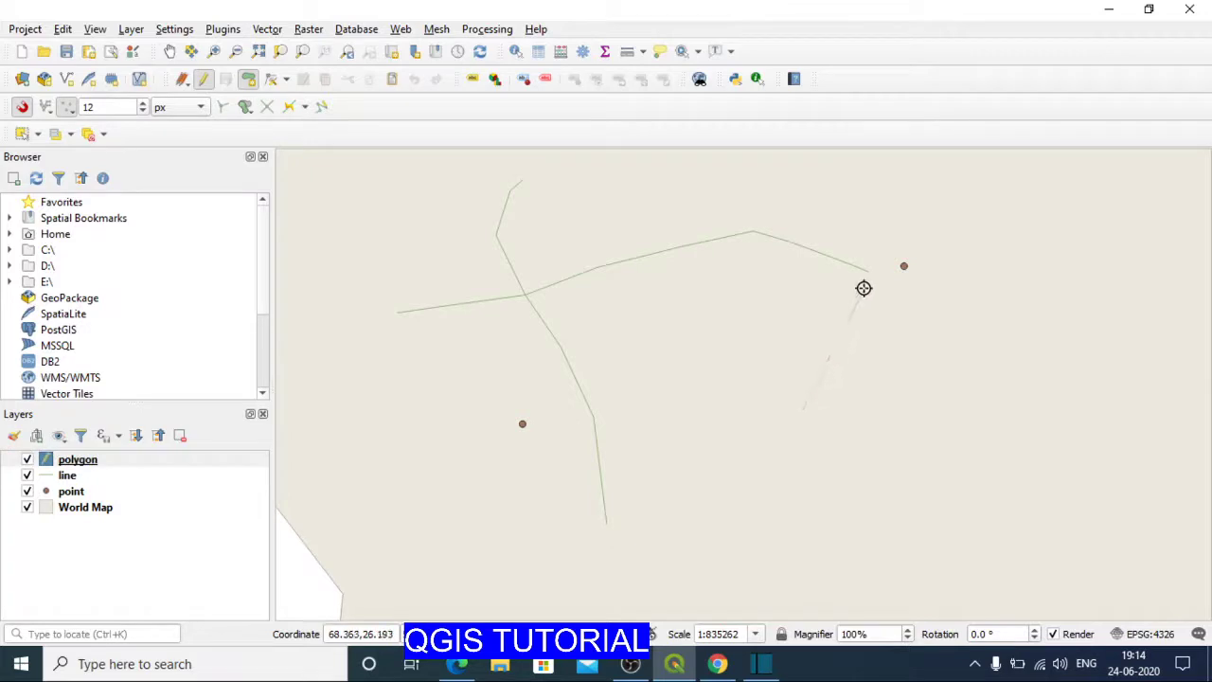
{"action": "left_click", "coordinate": [867, 273]}
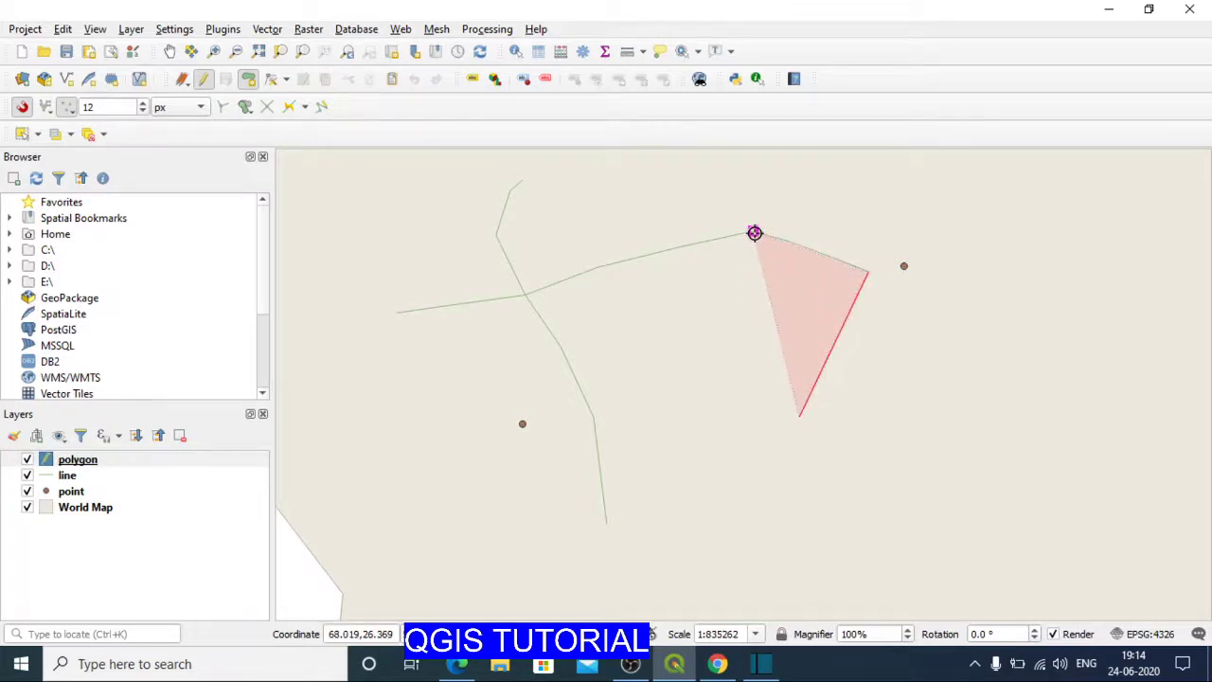
{"action": "scroll", "coordinate": [820, 256], "scroll_direction": "up", "scroll_amount": 3}
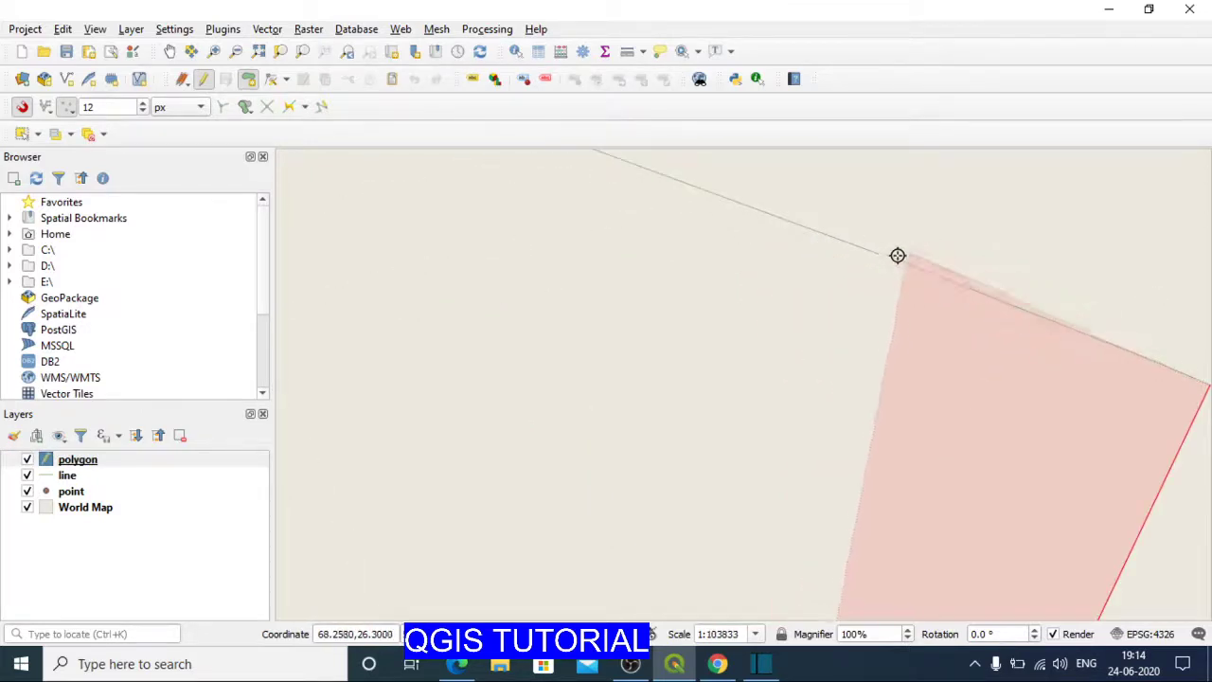
{"action": "scroll", "coordinate": [879, 256], "scroll_direction": "down", "scroll_amount": 1}
{"action": "scroll", "coordinate": [732, 256], "scroll_direction": "up", "scroll_amount": 1}
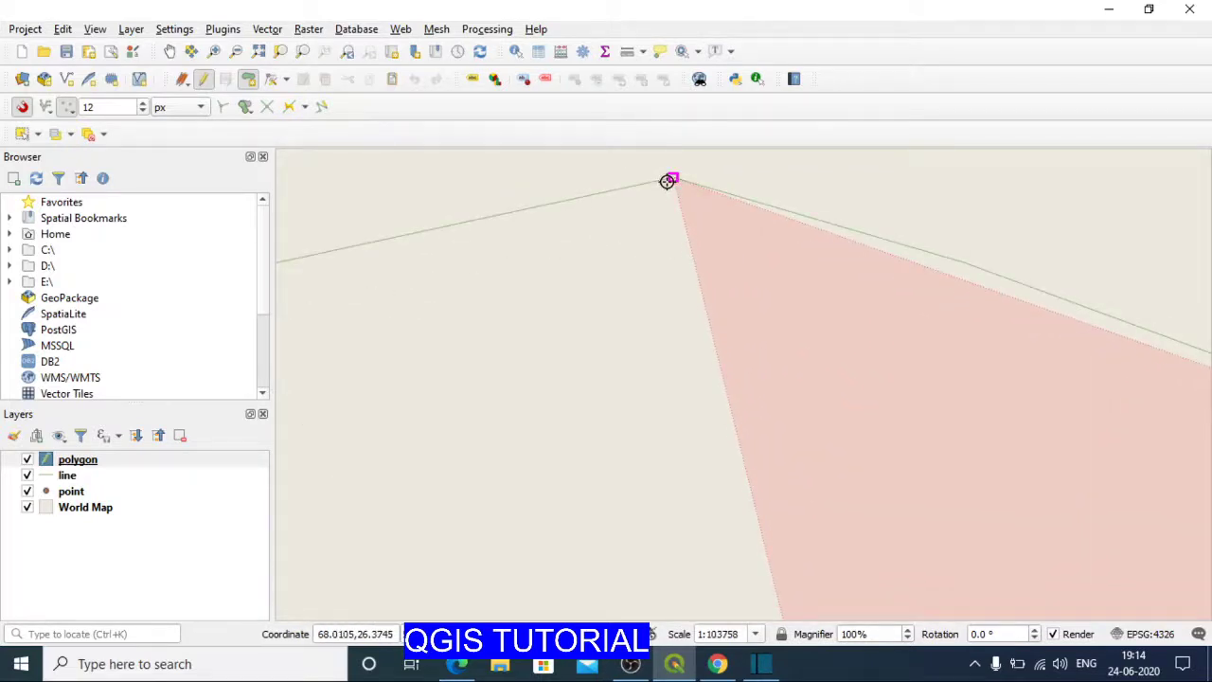
{"action": "left_click", "coordinate": [668, 181]}
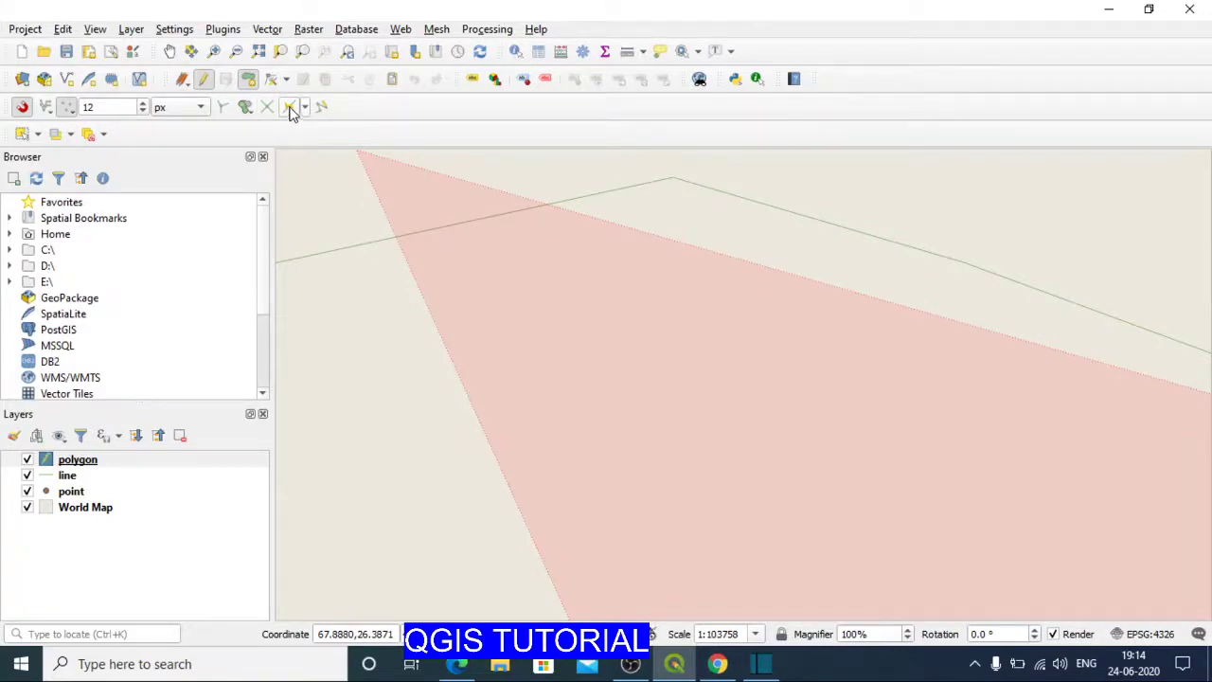
Enable tracing and complete the five-sided polygon, confirming its attributes.
{"action": "left_click", "coordinate": [289, 107]}
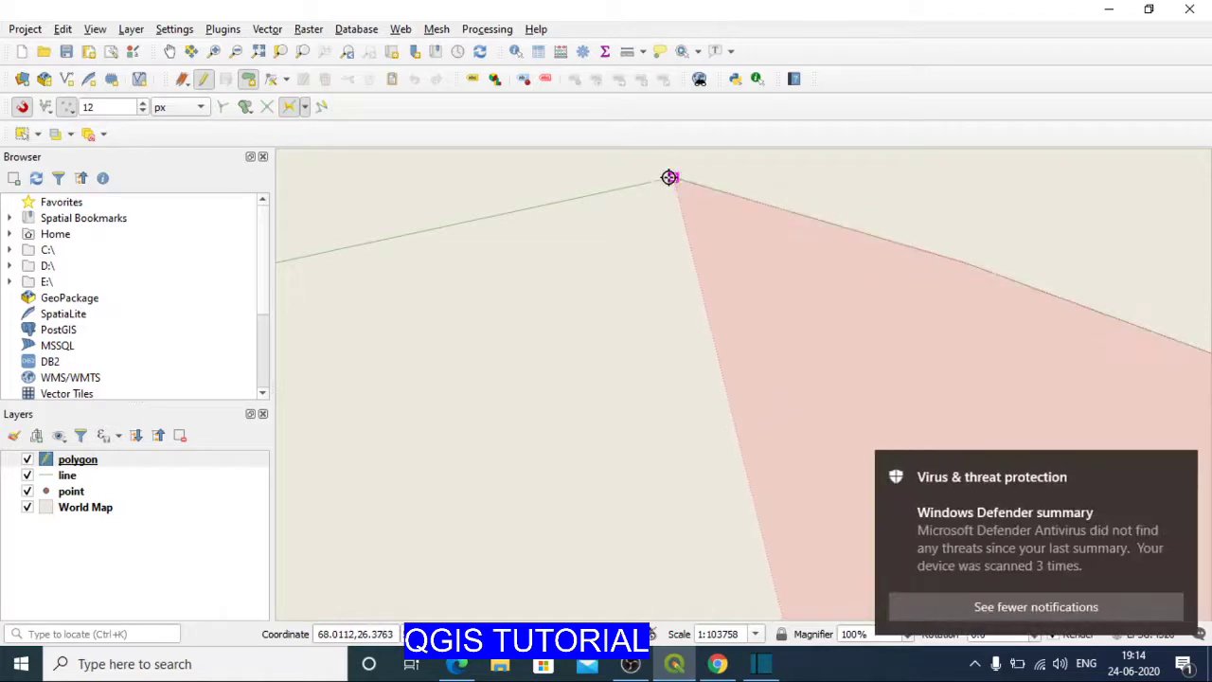
{"action": "left_click", "coordinate": [671, 181]}
{"action": "scroll", "coordinate": [579, 311], "scroll_direction": "down", "scroll_amount": 2}
{"action": "scroll", "coordinate": [584, 313], "scroll_direction": "down", "scroll_amount": 2}
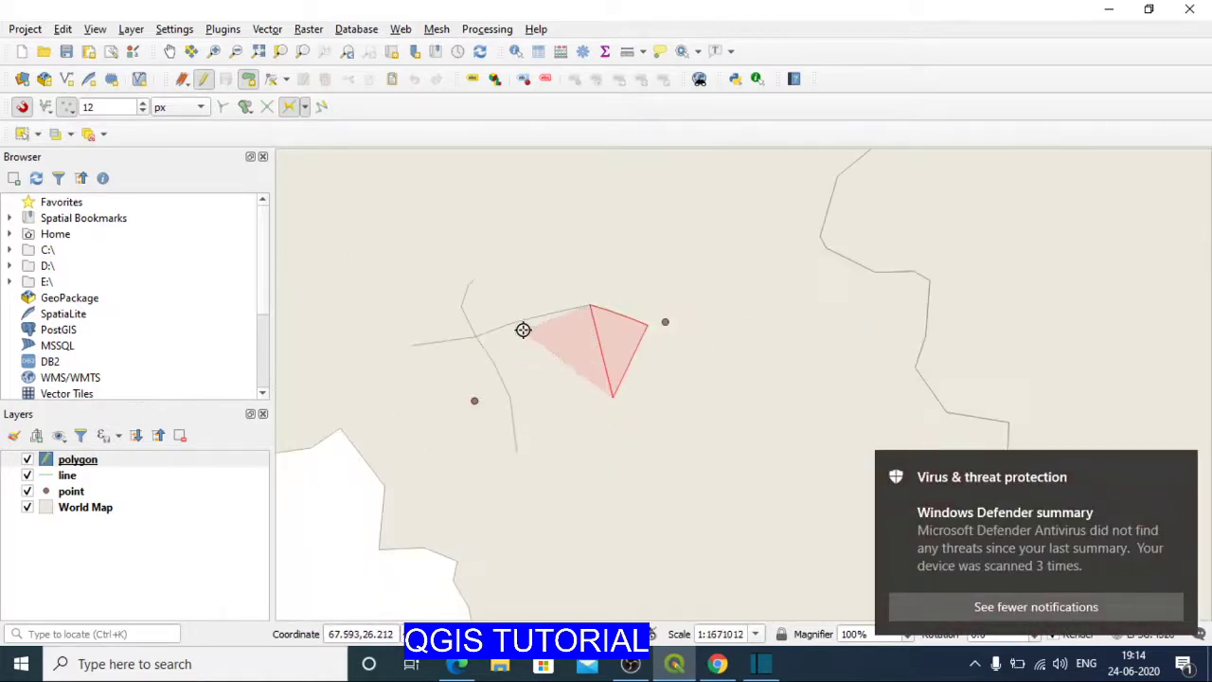
{"action": "left_click", "coordinate": [513, 321]}
{"action": "left_click", "coordinate": [536, 396]}
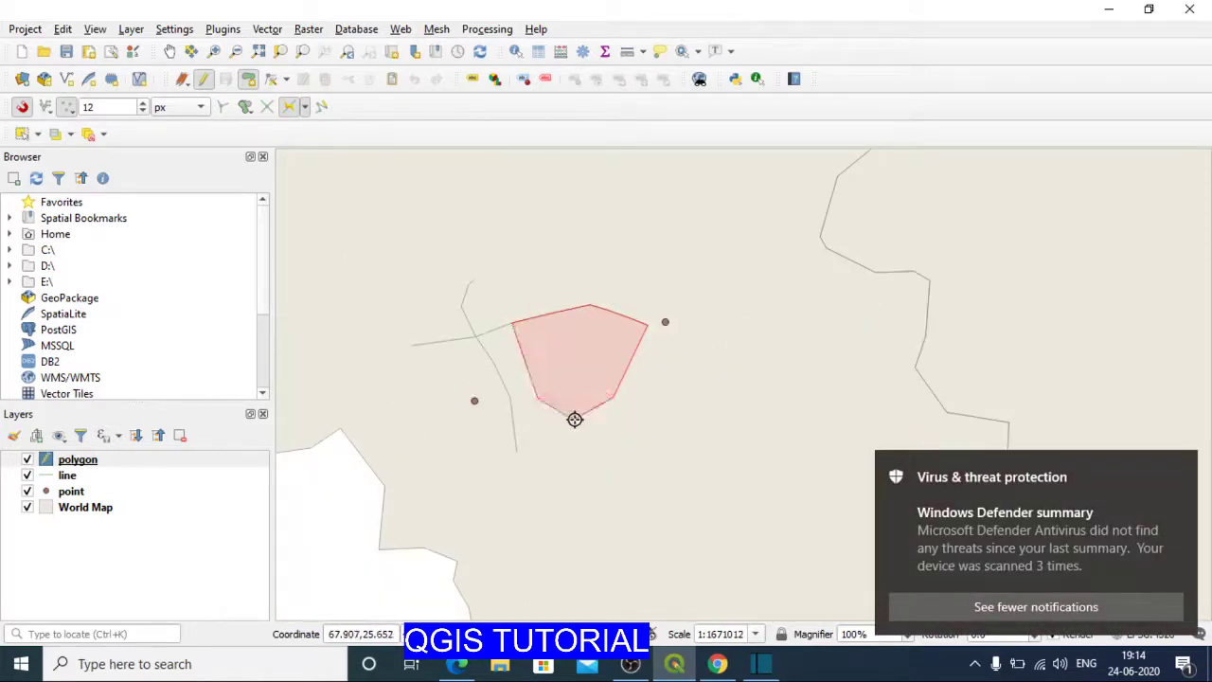
{"action": "right_click", "coordinate": [586, 417]}
{"action": "left_click", "coordinate": [747, 367]}
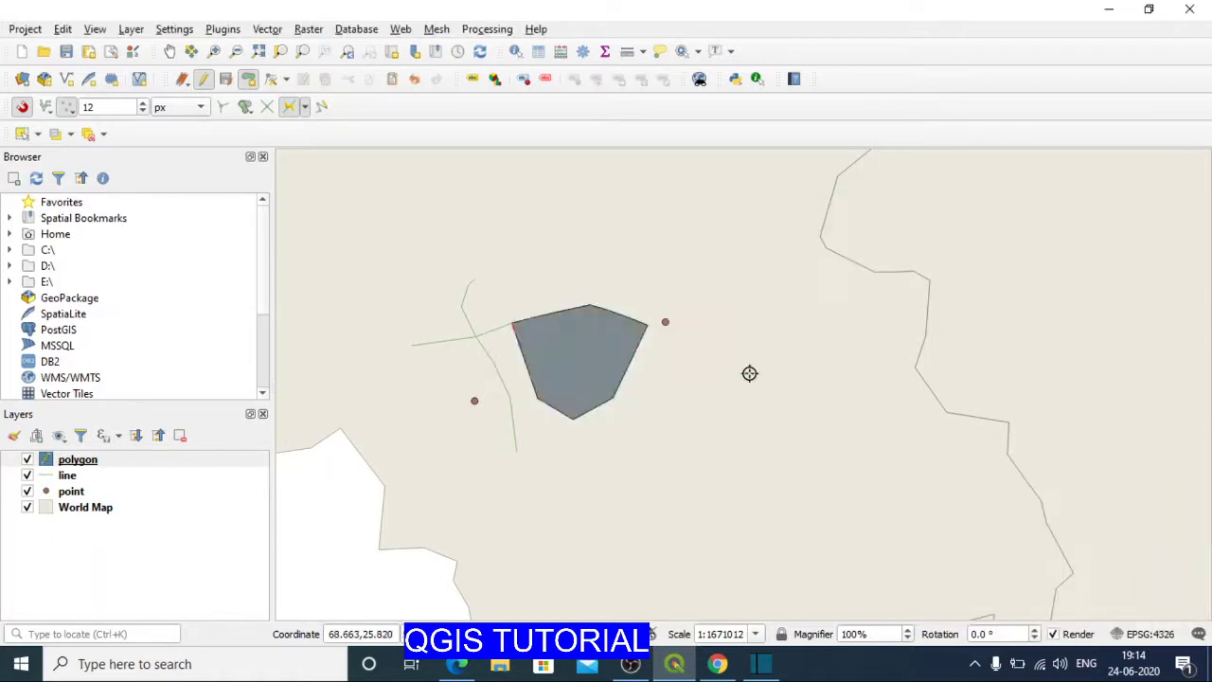
Stop editing the polygon layer.
{"action": "scroll", "coordinate": [598, 387], "scroll_direction": "up", "scroll_amount": 1}
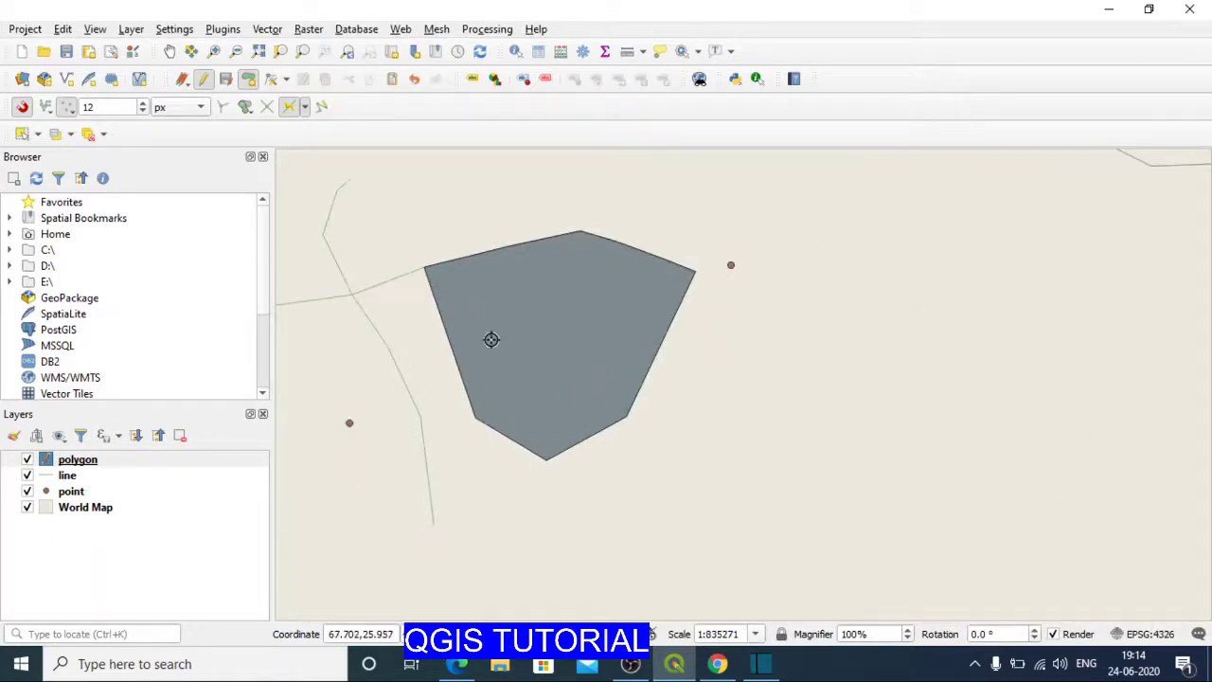
{"action": "scroll", "coordinate": [642, 364], "scroll_direction": "down", "scroll_amount": 1}
{"action": "scroll", "coordinate": [533, 342], "scroll_direction": "up", "scroll_amount": 1}
{"action": "scroll", "coordinate": [549, 356], "scroll_direction": "down", "scroll_amount": 1}
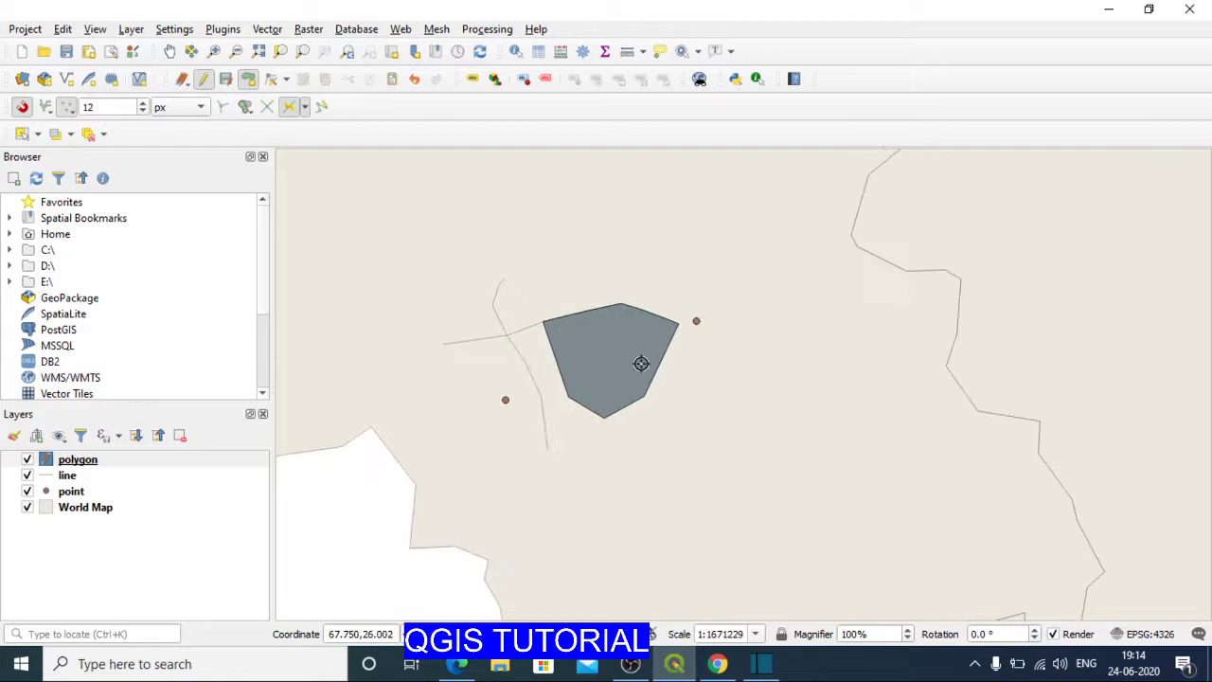
{"action": "left_click", "coordinate": [85, 464]}
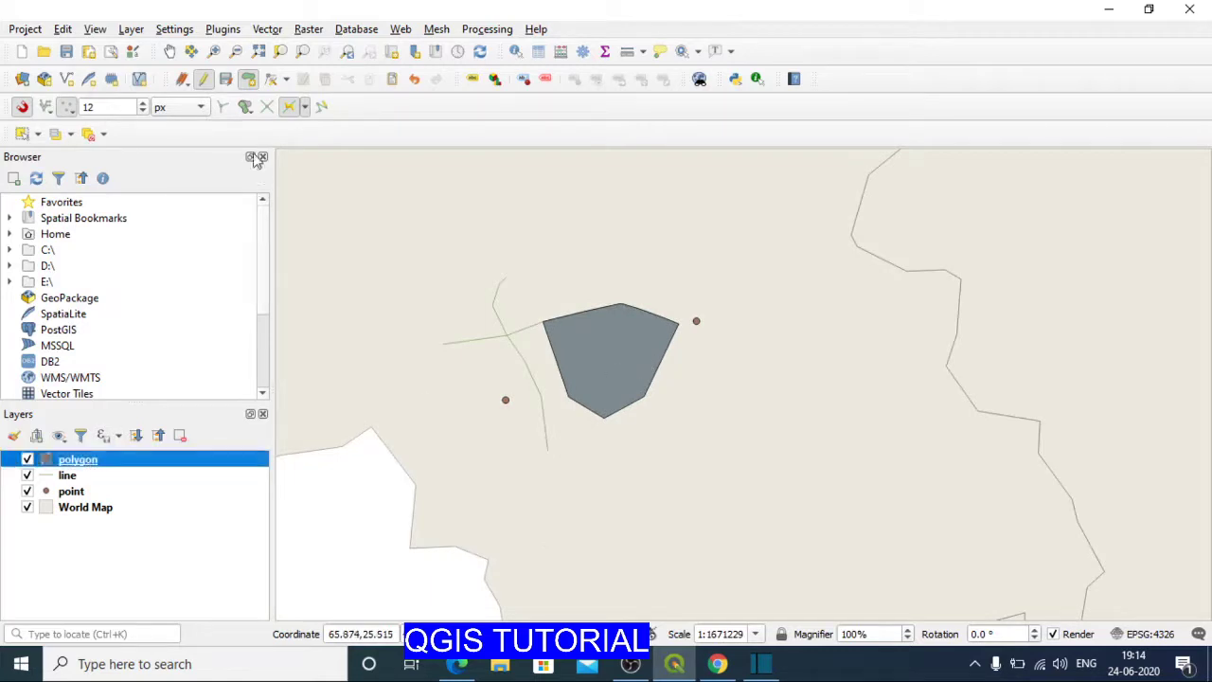
{"action": "left_click", "coordinate": [202, 79]}
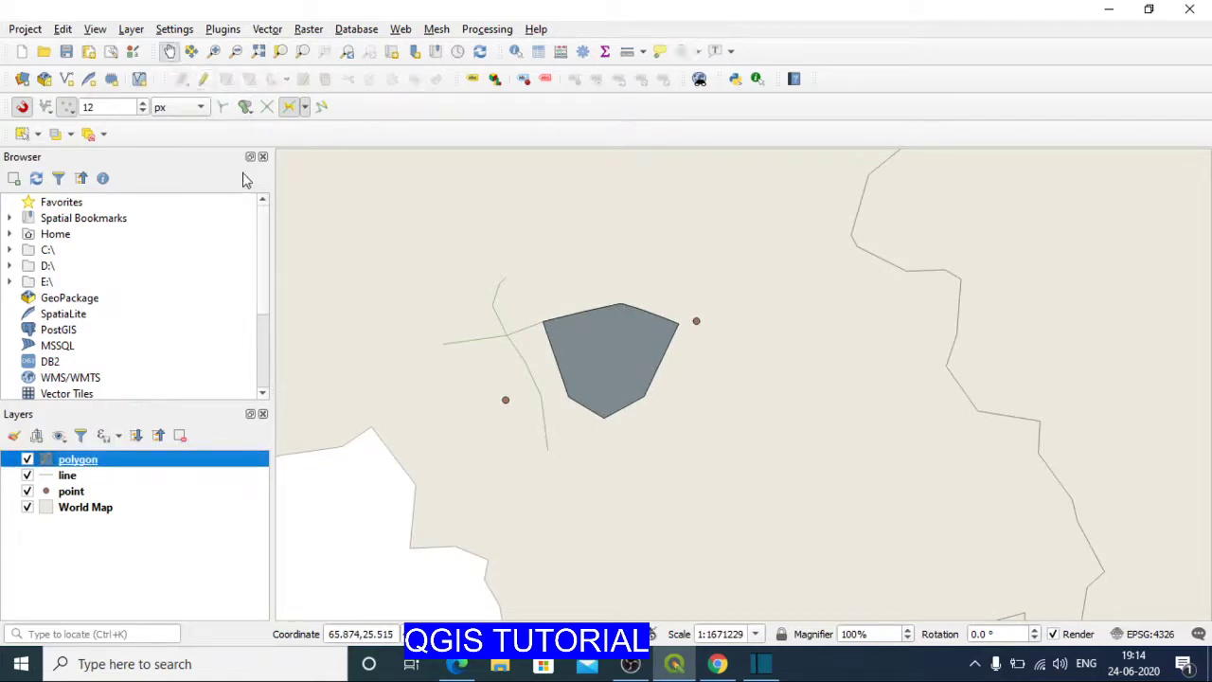
{"action": "scroll", "coordinate": [794, 331], "scroll_direction": "down", "scroll_amount": 1}
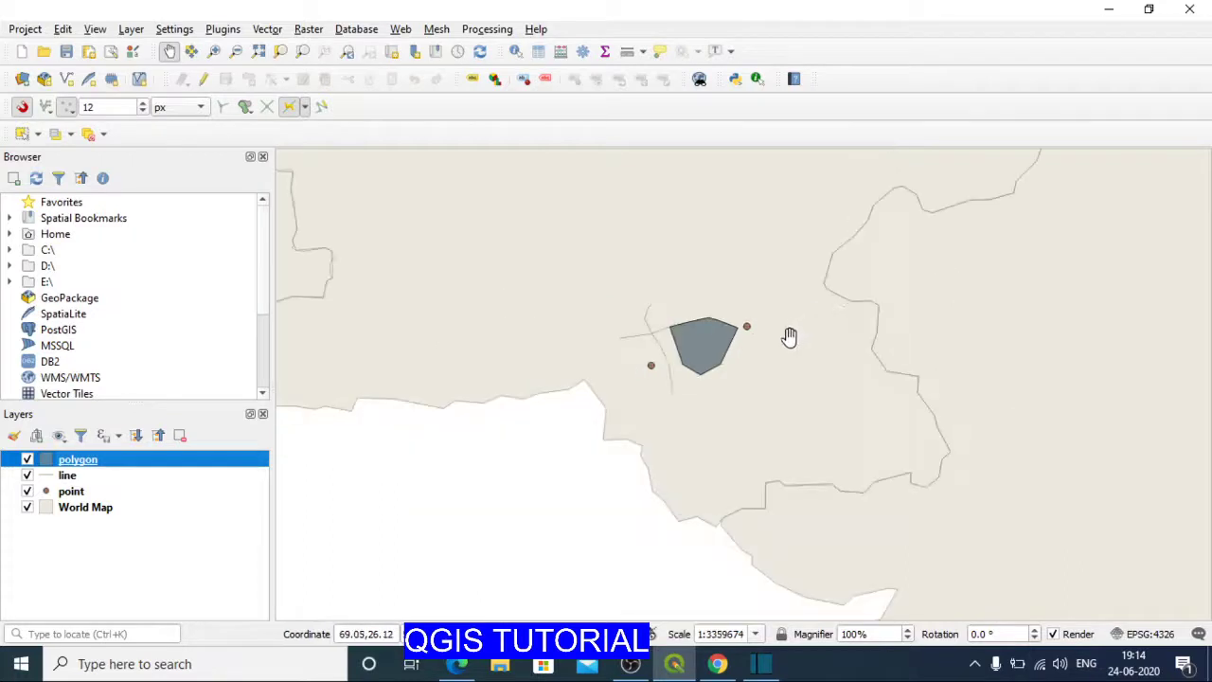
{"action": "scroll", "coordinate": [785, 322], "scroll_direction": "down", "scroll_amount": 1}
{"action": "scroll", "coordinate": [806, 322], "scroll_direction": "up", "scroll_amount": 2}
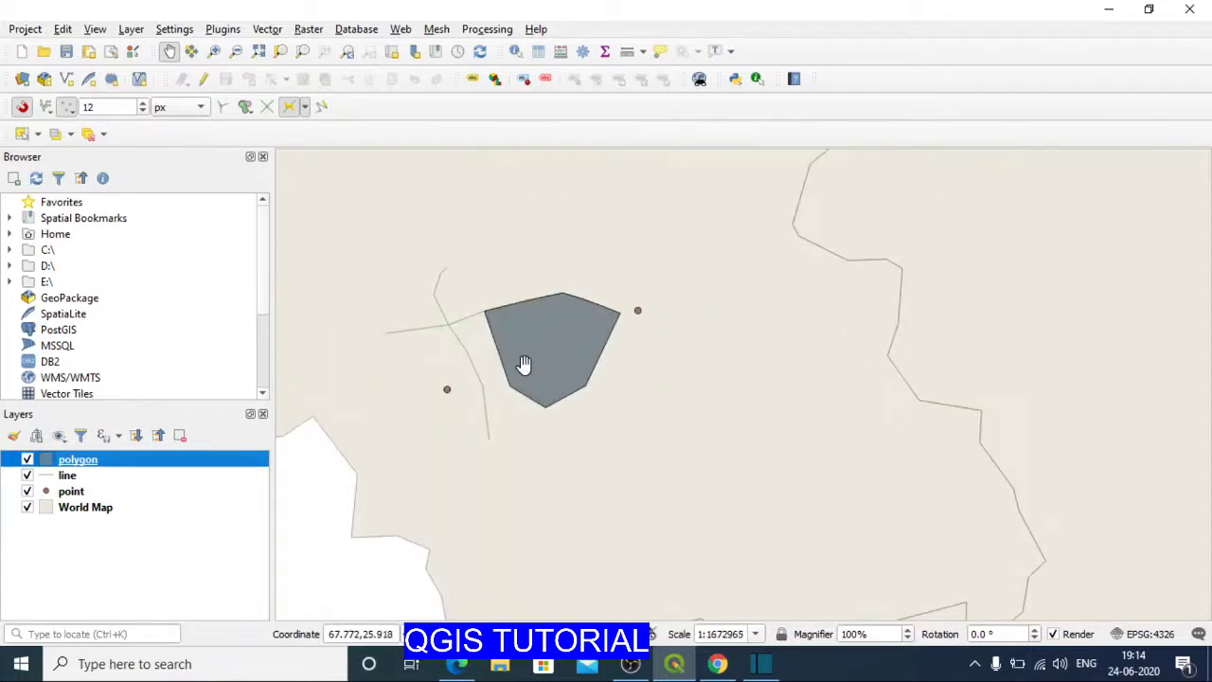
{"action": "left_click_drag", "start_coordinate": [522, 365], "coordinate": [673, 309]}
{"action": "scroll", "coordinate": [672, 308], "scroll_direction": "up", "scroll_amount": 1}
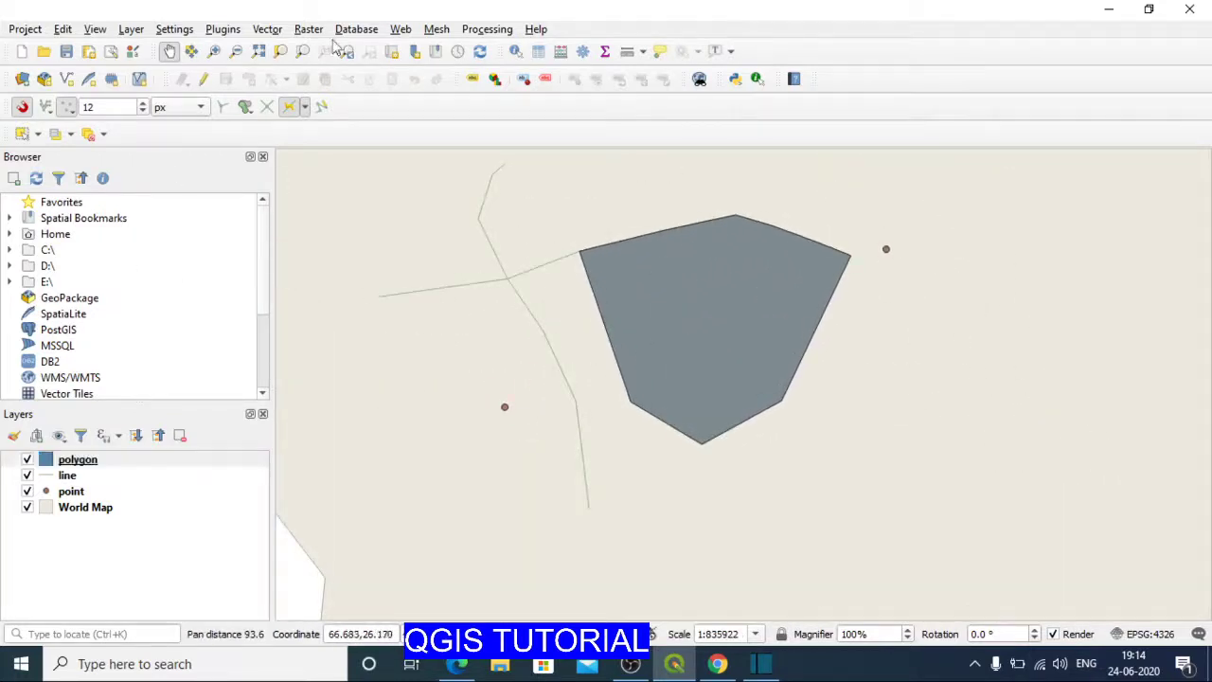
{"action": "left_click", "coordinate": [81, 463]}
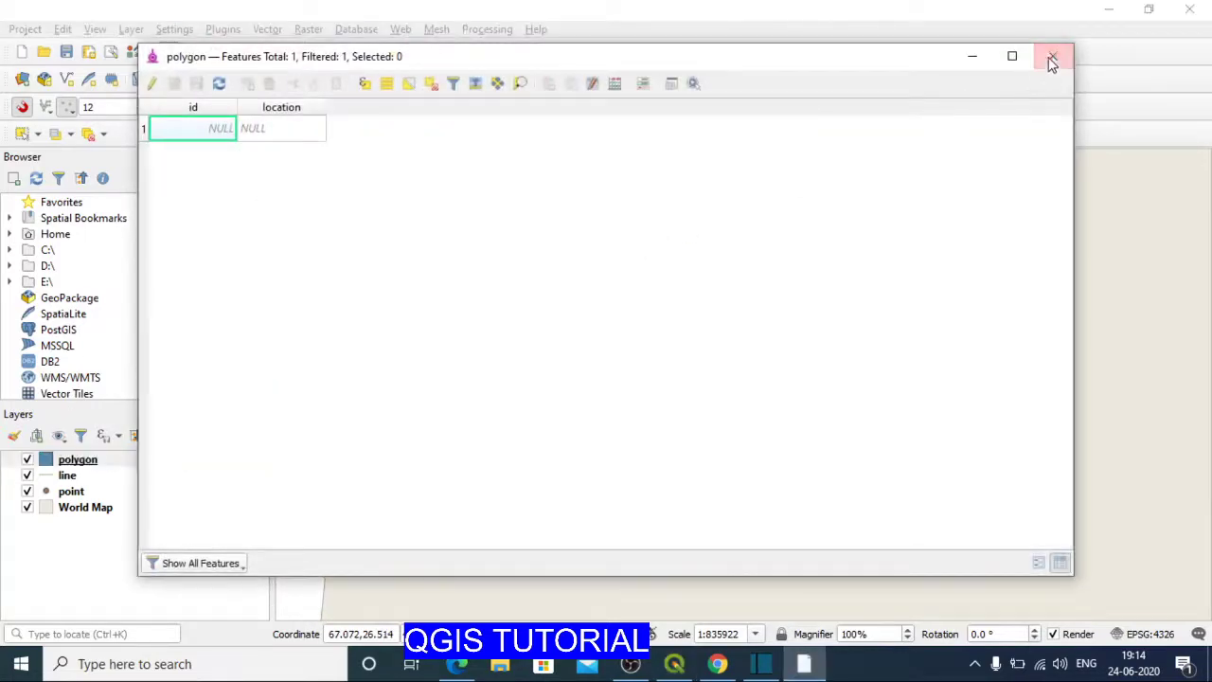
{"action": "left_click", "coordinate": [1052, 57]}
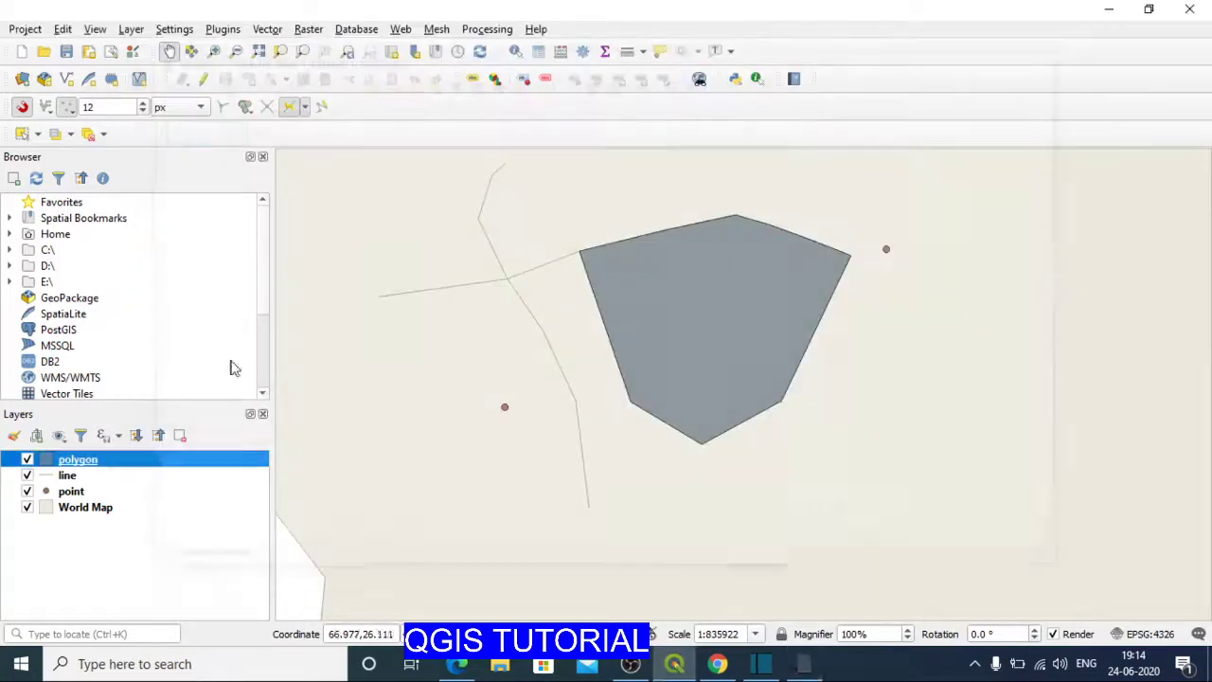
{"action": "right_click", "coordinate": [63, 477]}
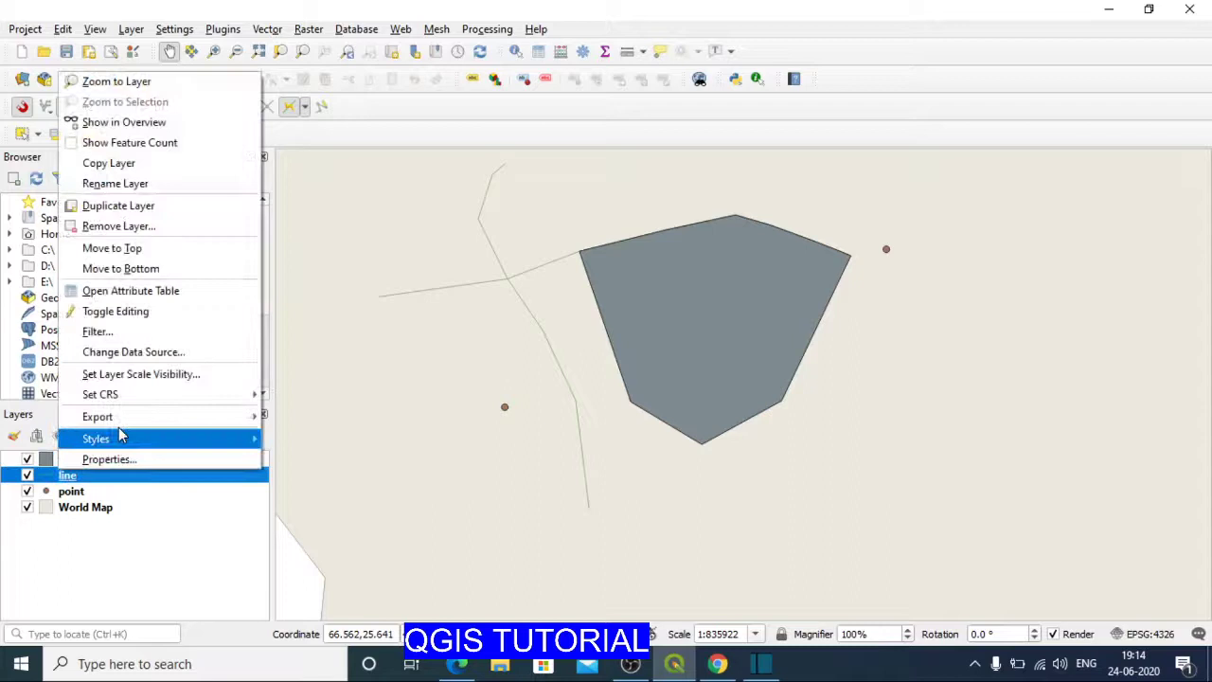
{"action": "left_click", "coordinate": [131, 290]}
{"action": "left_click", "coordinate": [1045, 61]}
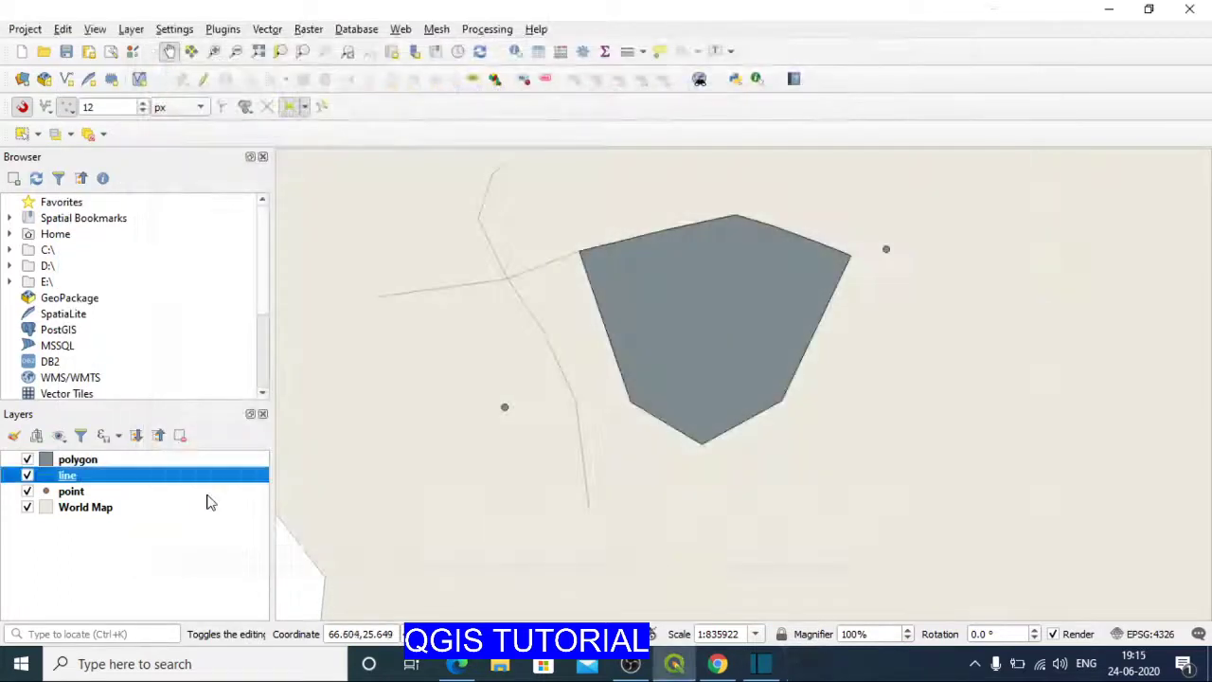
{"action": "left_click", "coordinate": [129, 487]}
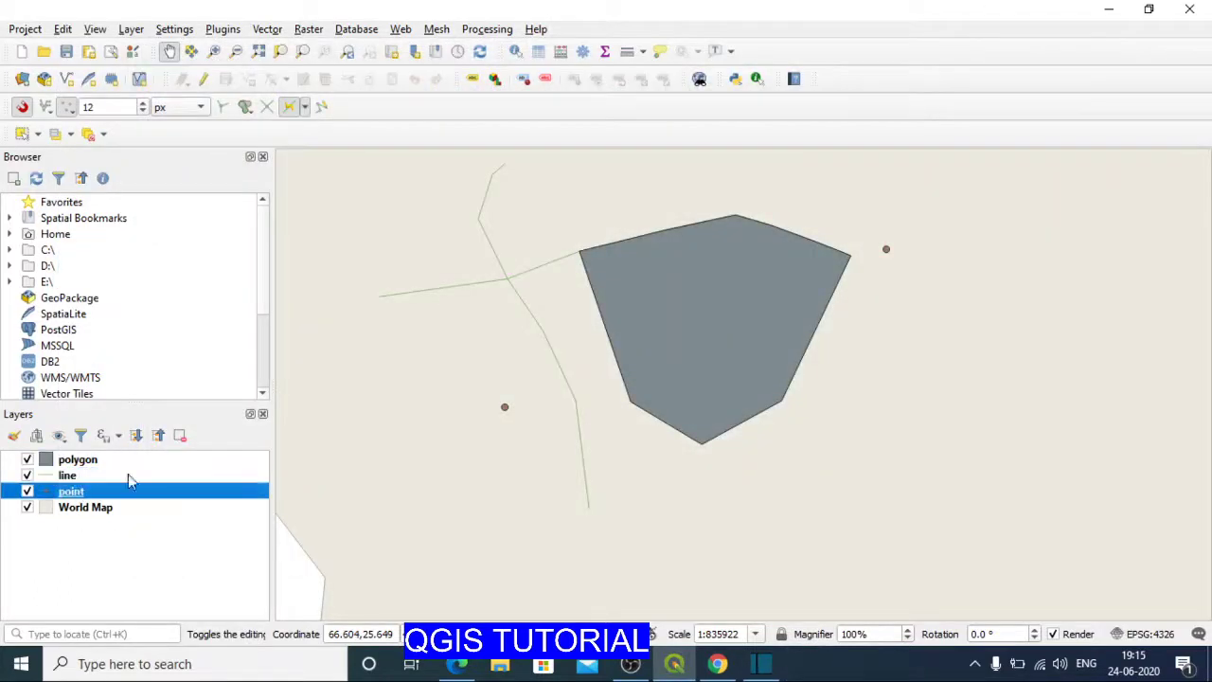
{"action": "left_click", "coordinate": [539, 53]}
{"action": "left_click", "coordinate": [1053, 59]}
Remove all four existing layers from the project.
{"action": "left_click_drag", "start_coordinate": [574, 359], "coordinate": [549, 416]}
{"action": "left_click", "coordinate": [161, 511]}
{"action": "left_click", "coordinate": [73, 466], "text": "shift"}
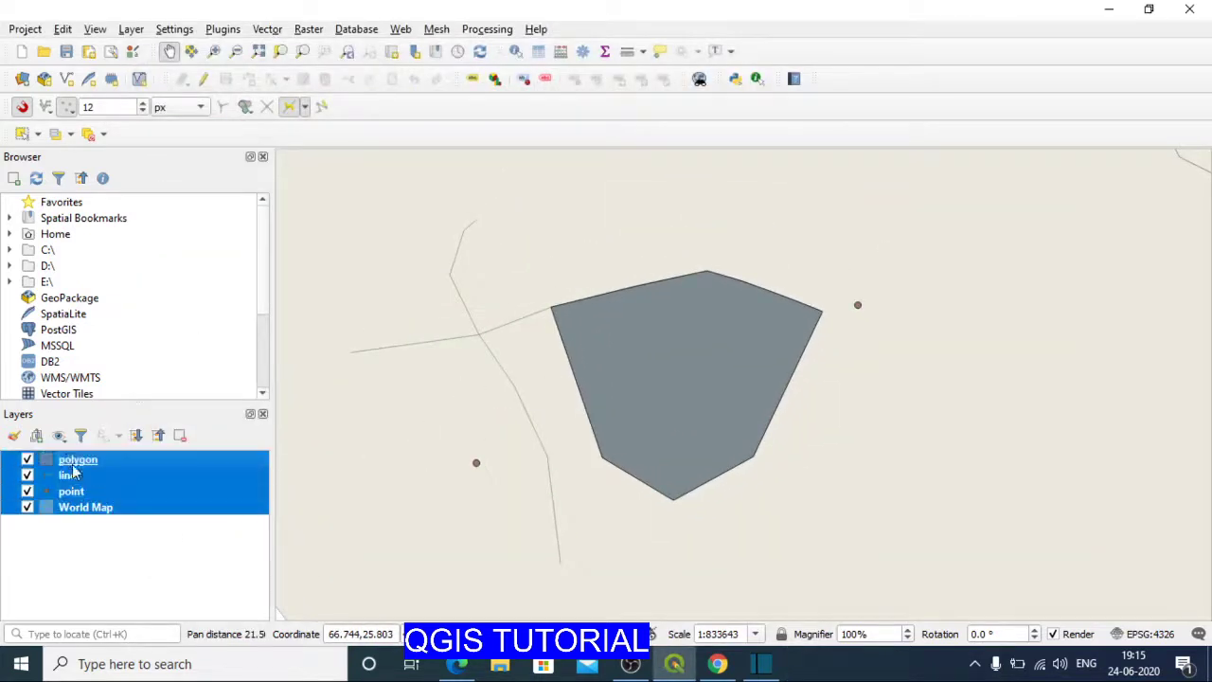
{"action": "left_click", "coordinate": [180, 435]}
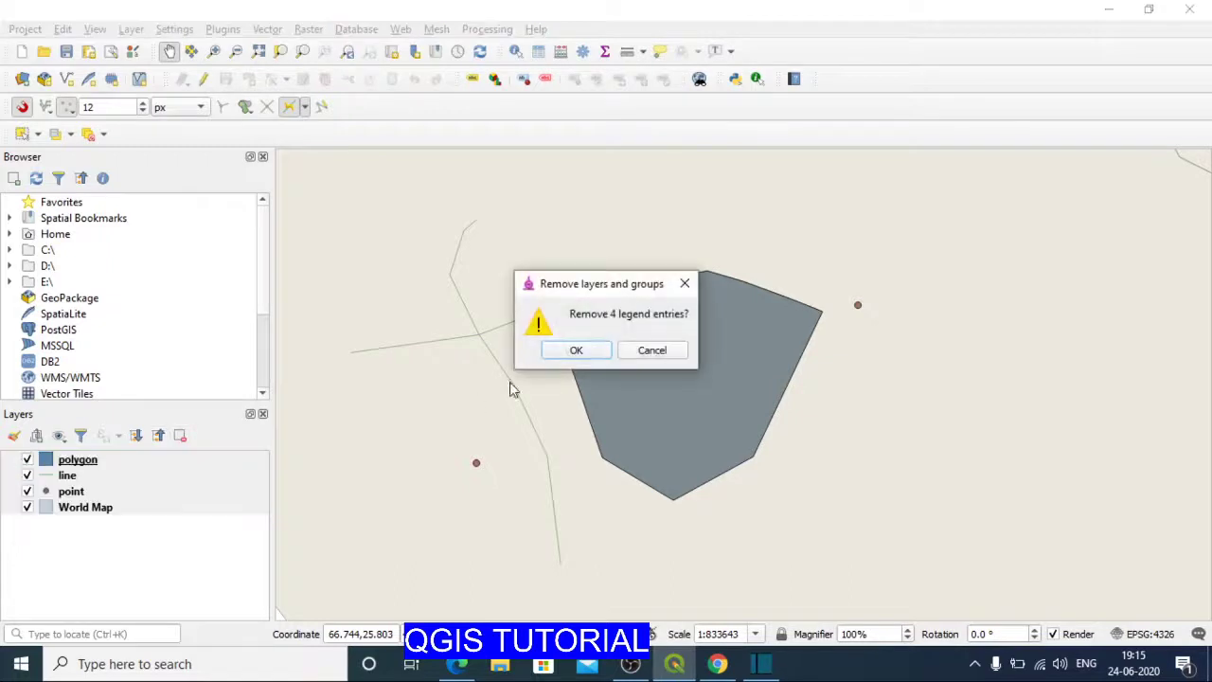
{"action": "left_click", "coordinate": [594, 351]}
Add line, point and polygon shapefiles from testData and zoom to their features.
{"action": "left_click", "coordinate": [132, 30]}
{"action": "mouse_move", "coordinate": [164, 89]}
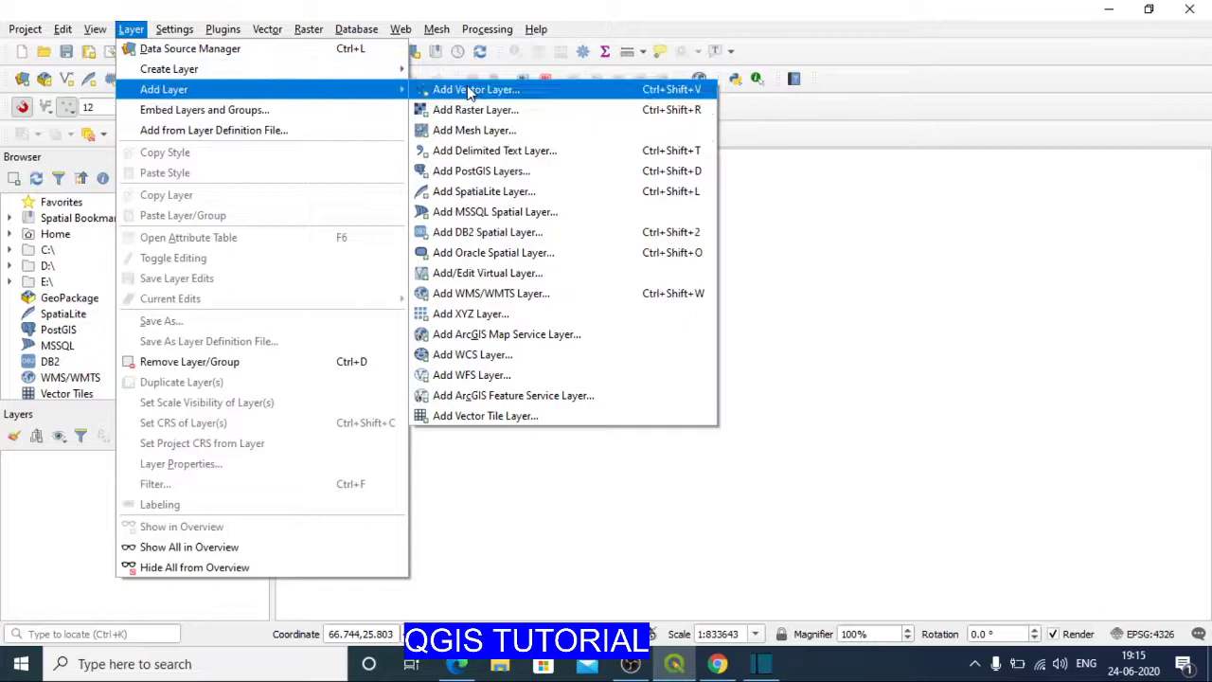
{"action": "left_click", "coordinate": [464, 89]}
{"action": "left_click", "coordinate": [1014, 227]}
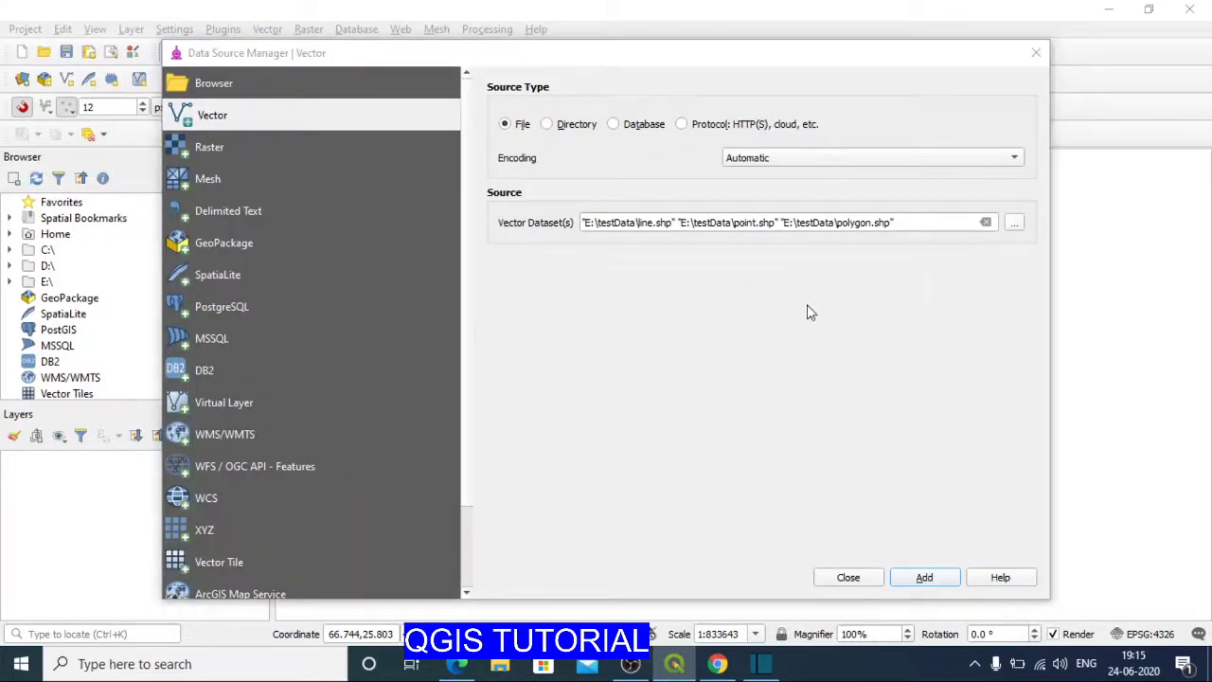
{"action": "left_click_drag", "start_coordinate": [478, 300], "coordinate": [398, 189]}
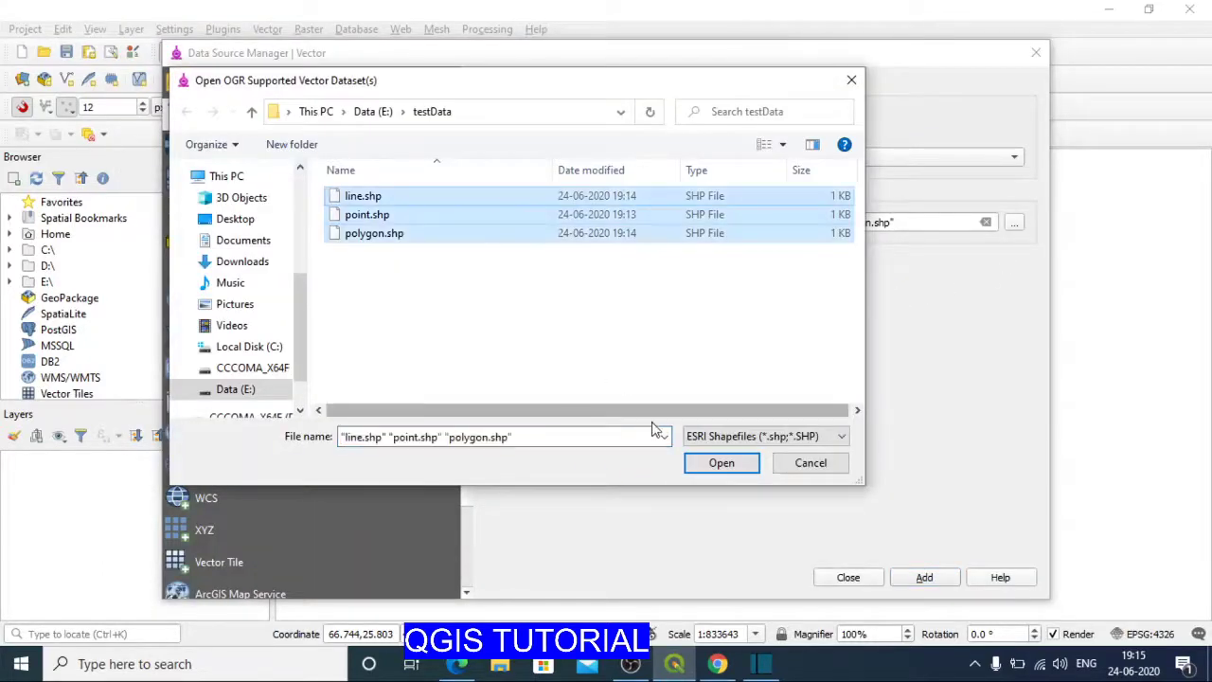
{"action": "left_click", "coordinate": [722, 462]}
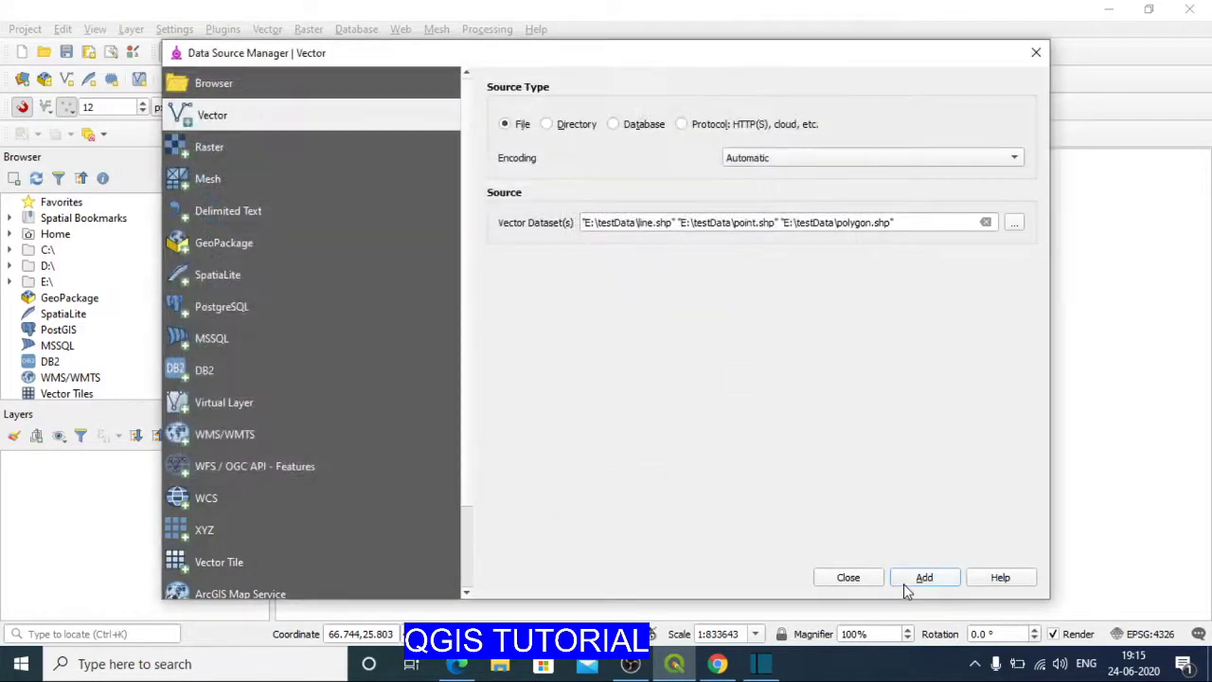
{"action": "left_click", "coordinate": [848, 578]}
{"action": "scroll", "coordinate": [885, 350], "scroll_direction": "down", "scroll_amount": 2}
{"action": "mouse_move", "coordinate": [916, 405]}
{"action": "left_mouse_down"}
{"action": "mouse_move", "coordinate": [752, 392]}
{"action": "mouse_move", "coordinate": [726, 342]}
{"action": "left_mouse_up"}
{"action": "scroll", "coordinate": [689, 319], "scroll_direction": "up", "scroll_amount": 1}
{"action": "scroll", "coordinate": [698, 313], "scroll_direction": "up", "scroll_amount": 1}
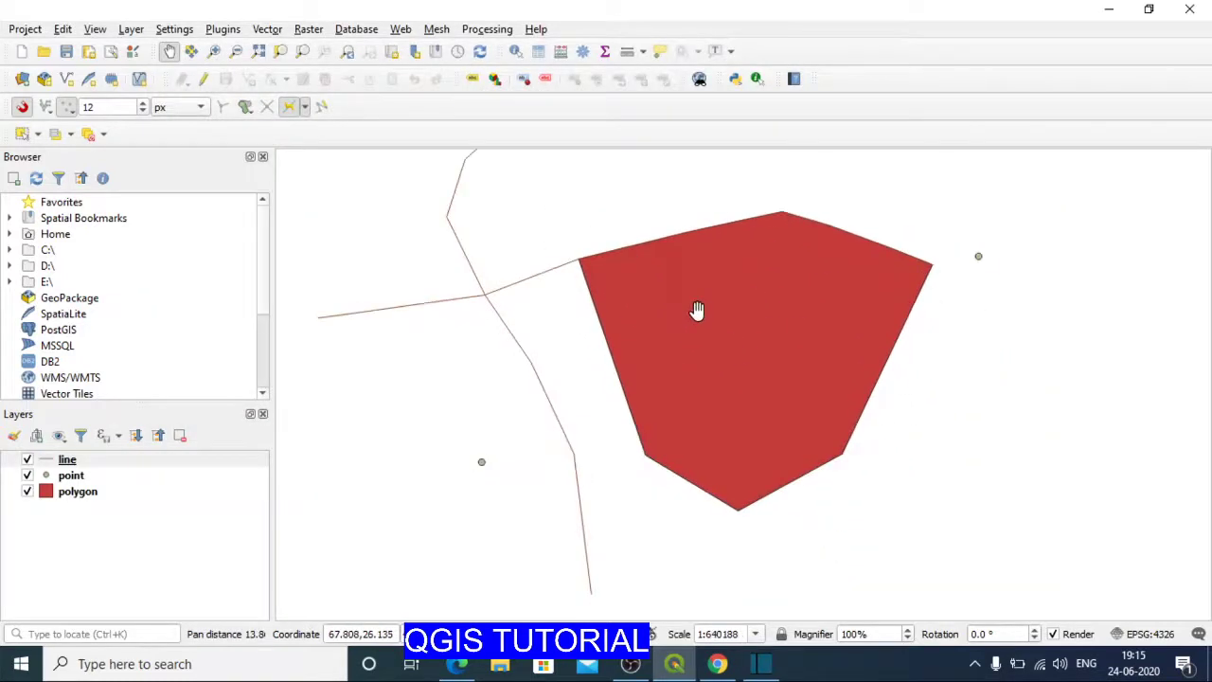
{"action": "scroll", "coordinate": [698, 317], "scroll_direction": "down", "scroll_amount": 1}
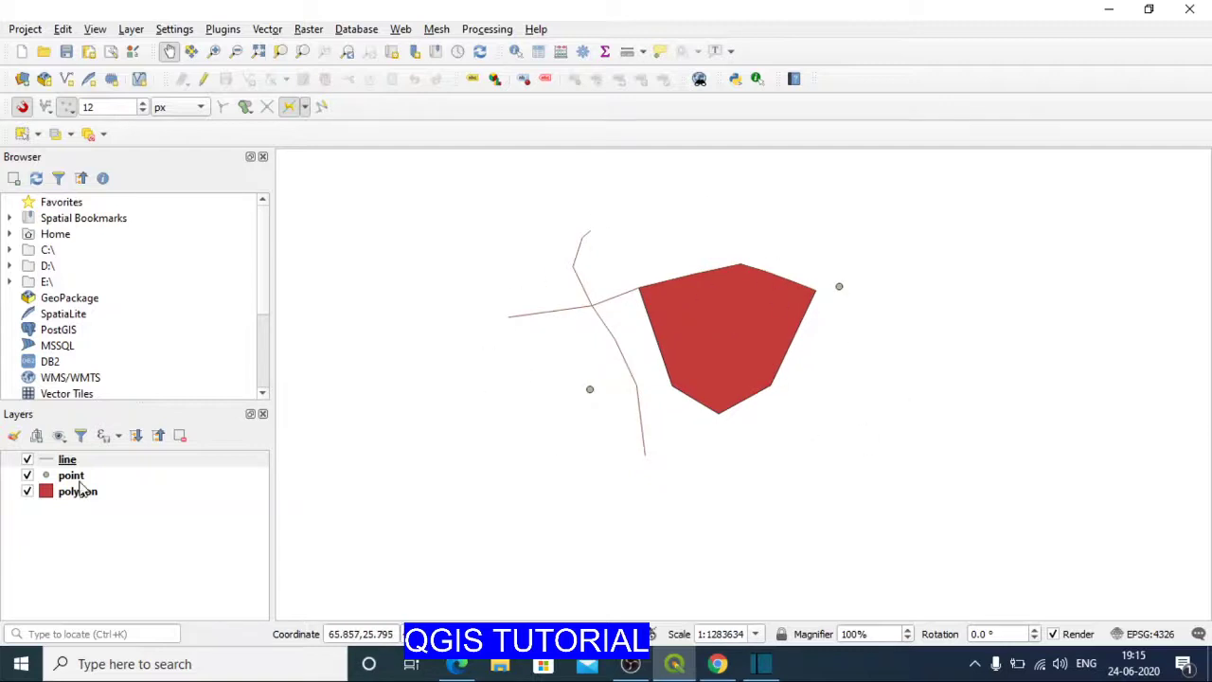
Style the line layer thick (width 1.06) and dark blue in Layer Styling.
{"action": "left_click", "coordinate": [13, 437]}
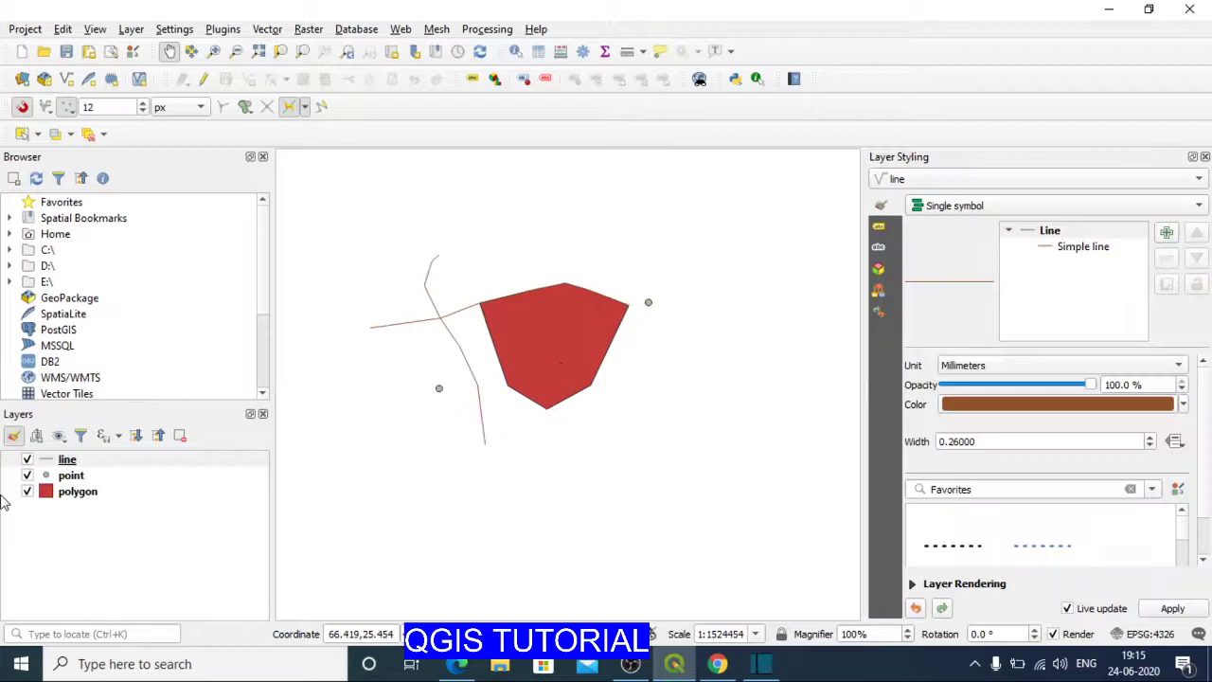
{"action": "left_click", "coordinate": [75, 460]}
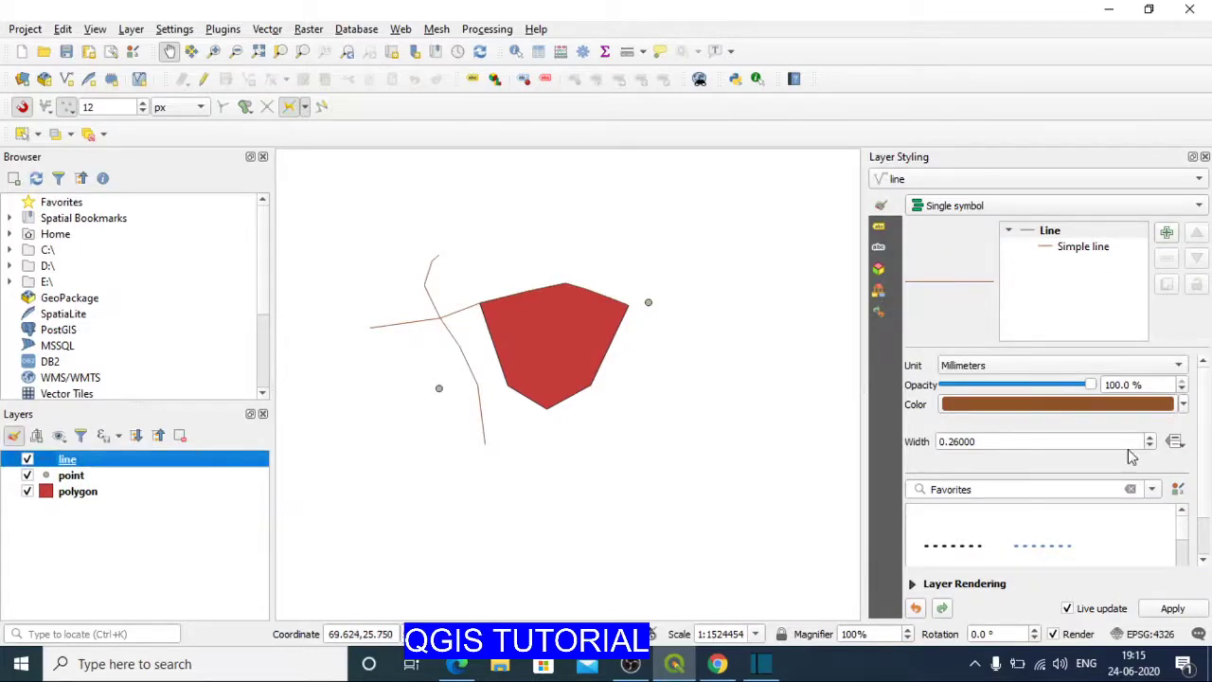
{"action": "scroll", "coordinate": [1150, 440], "scroll_direction": "up", "scroll_amount": 2}
{"action": "scroll", "coordinate": [1149, 441], "scroll_direction": "up", "scroll_amount": 2}
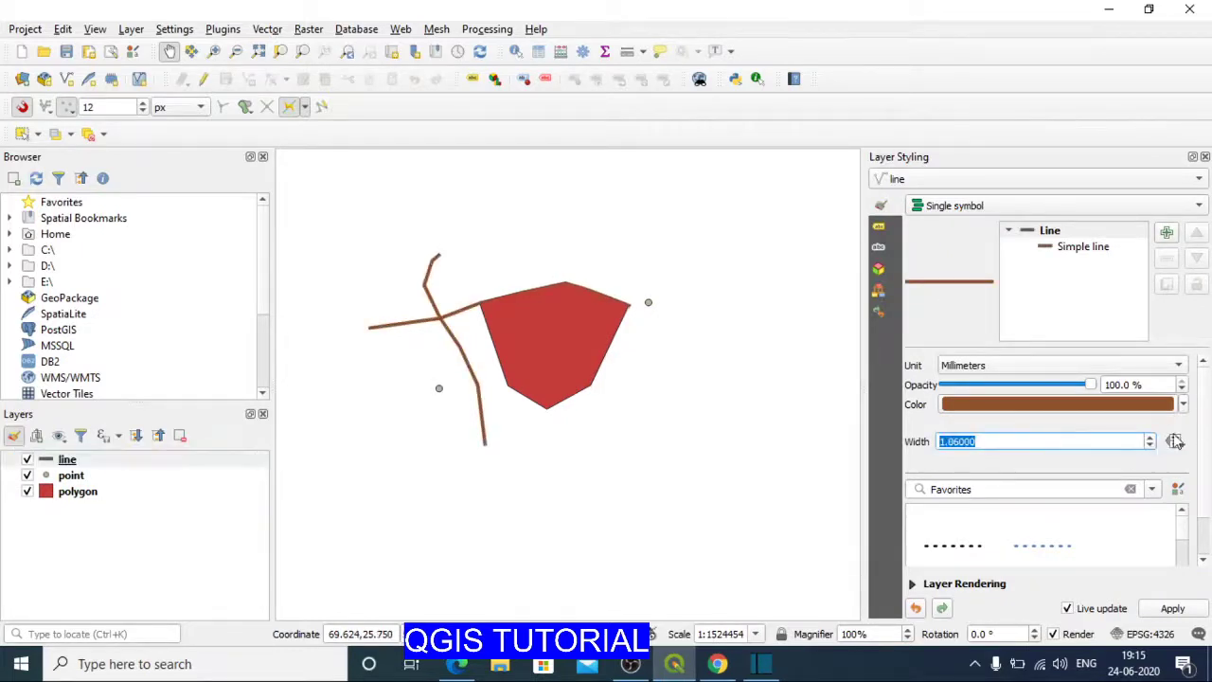
{"action": "left_click", "coordinate": [1183, 405]}
{"action": "mouse_move", "coordinate": [1039, 475]}
{"action": "left_mouse_down"}
{"action": "mouse_move", "coordinate": [1069, 427]}
{"action": "mouse_move", "coordinate": [983, 416]}
{"action": "mouse_move", "coordinate": [1030, 483]}
{"action": "left_mouse_up"}
{"action": "left_click", "coordinate": [998, 525]}
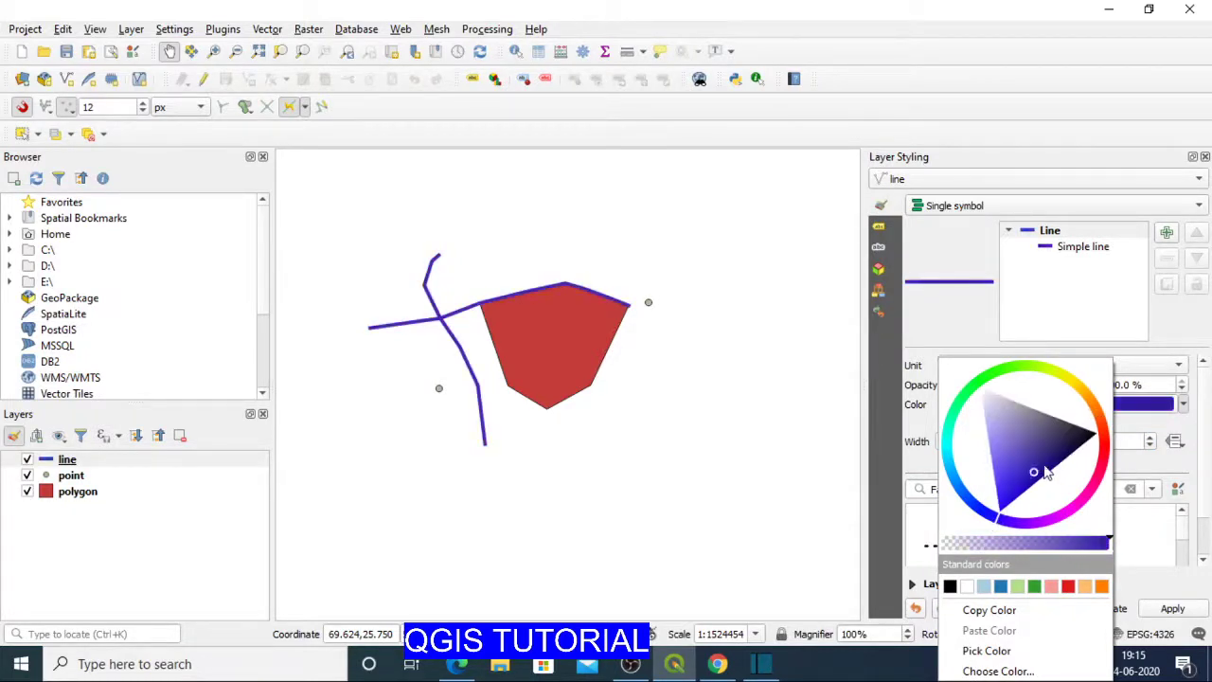
Give the point layer the red star drop-shadow marker from Favorites.
{"action": "left_click", "coordinate": [77, 477]}
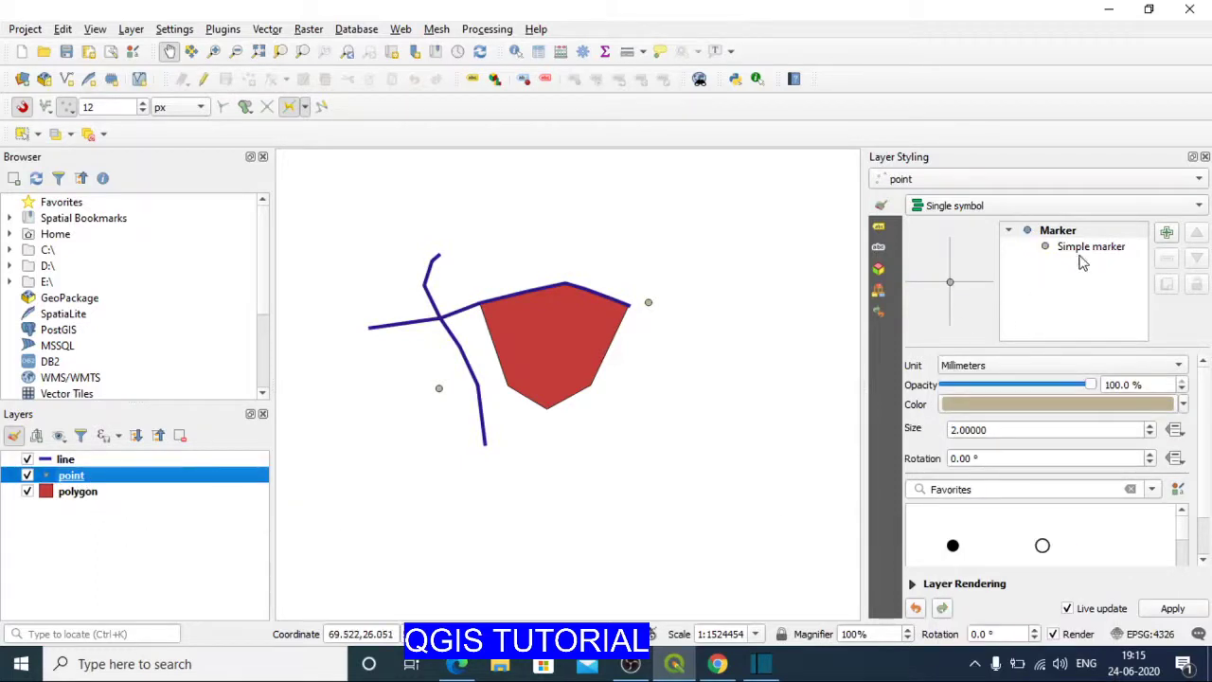
{"action": "left_click", "coordinate": [1089, 249]}
{"action": "left_click", "coordinate": [1058, 232]}
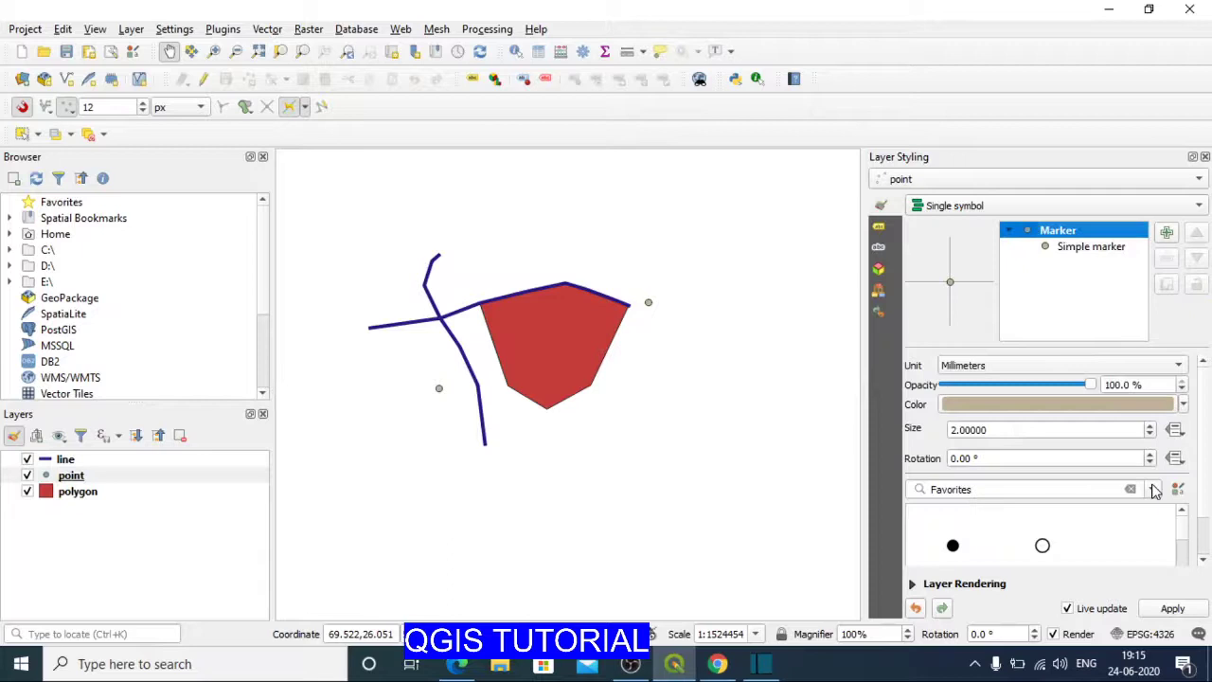
{"action": "left_click_drag", "start_coordinate": [1187, 536], "coordinate": [1189, 541]}
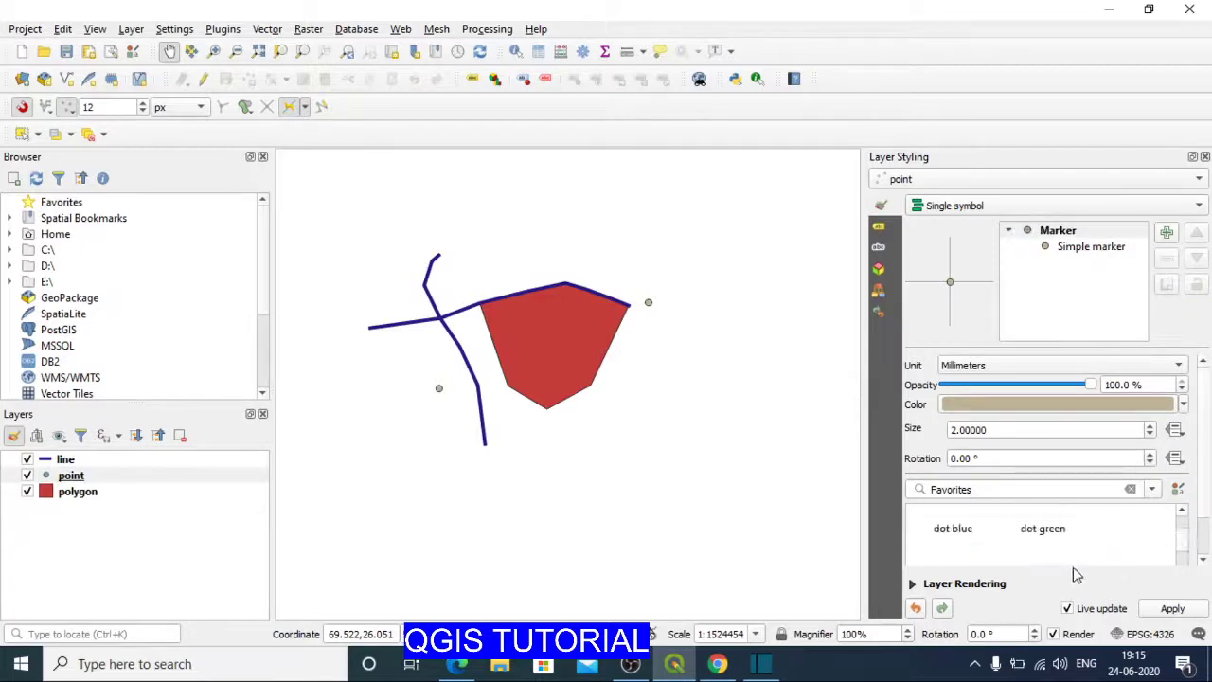
{"action": "scroll", "coordinate": [1068, 555], "scroll_direction": "down", "scroll_amount": 1}
{"action": "left_click", "coordinate": [1054, 549]}
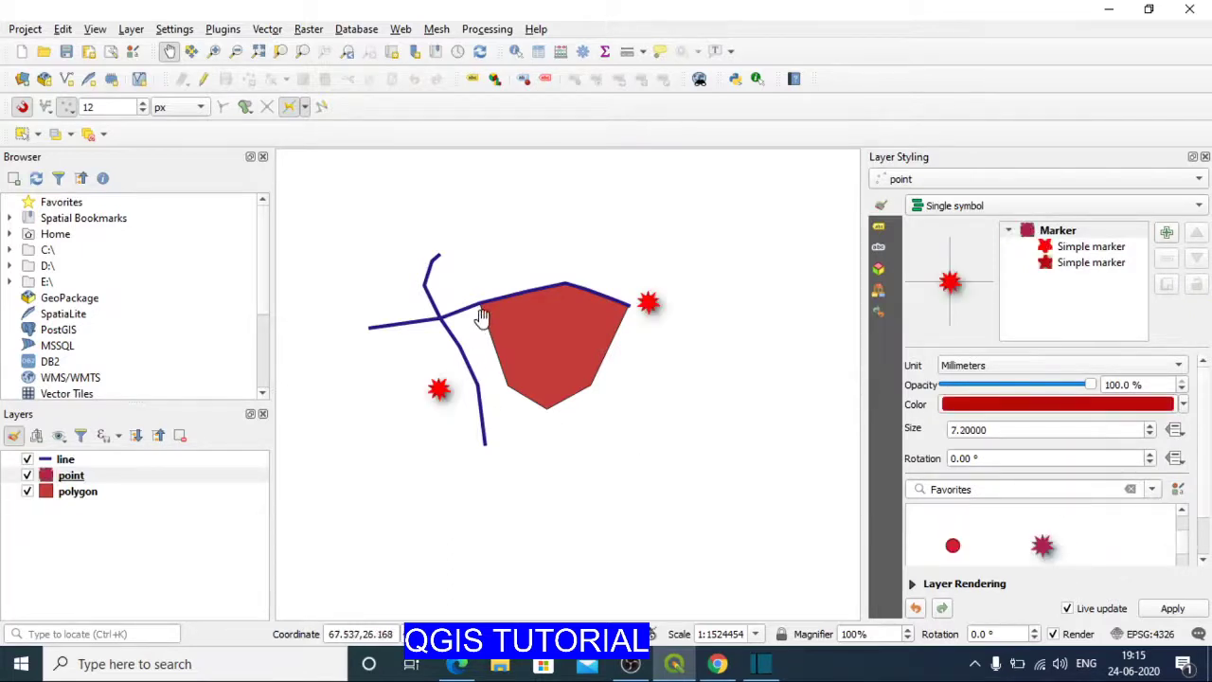
Set the polygon's simple fill colour to light brown.
{"action": "left_click", "coordinate": [95, 493]}
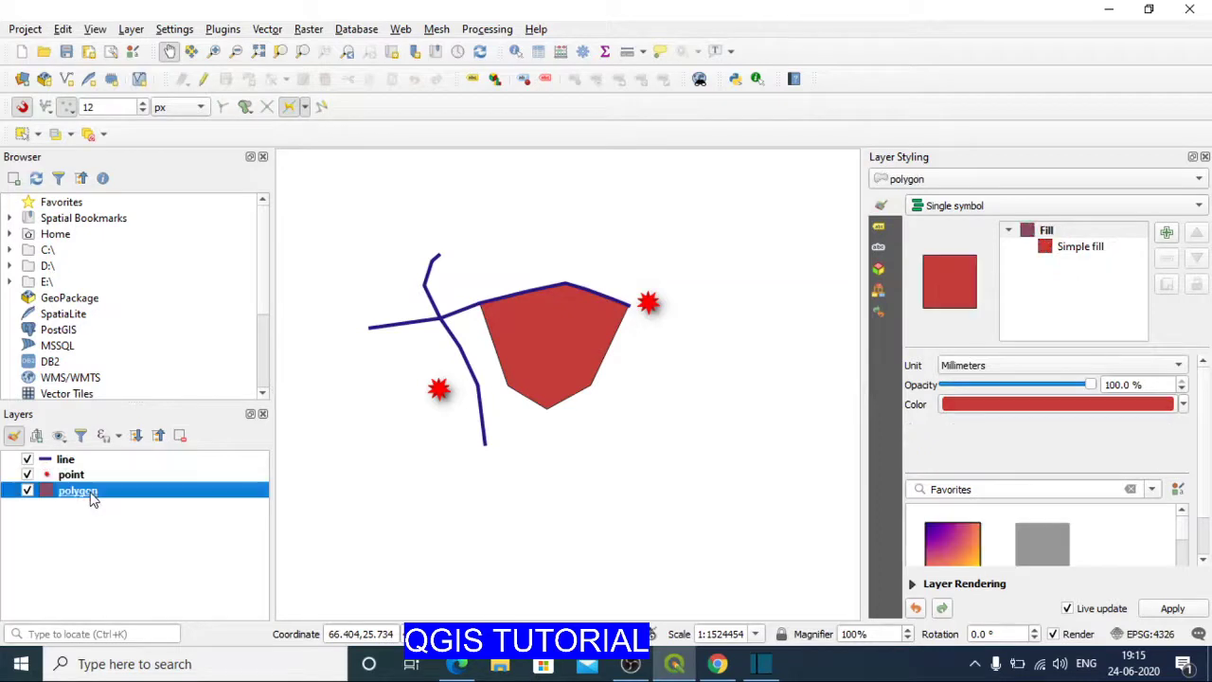
{"action": "left_click", "coordinate": [1079, 248]}
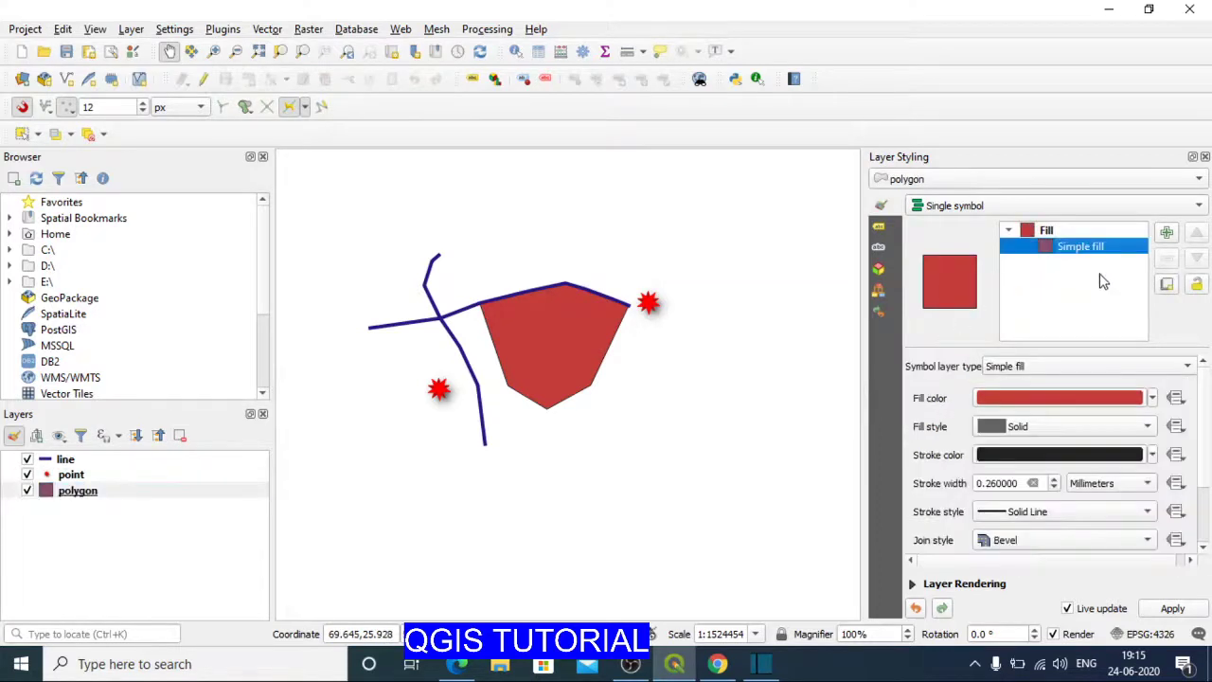
{"action": "left_click", "coordinate": [1152, 398]}
{"action": "mouse_move", "coordinate": [1058, 430]}
{"action": "left_mouse_down"}
{"action": "mouse_move", "coordinate": [1039, 411]}
{"action": "mouse_move", "coordinate": [1045, 455]}
{"action": "left_mouse_up"}
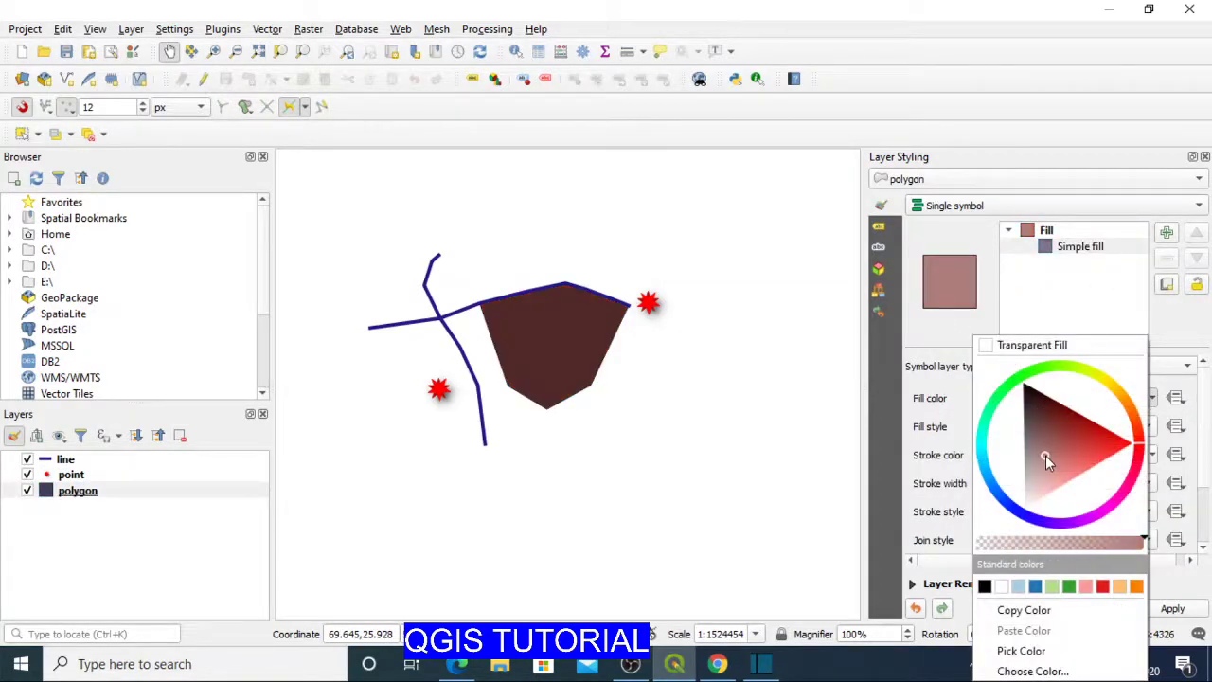
{"action": "left_click", "coordinate": [1072, 254]}
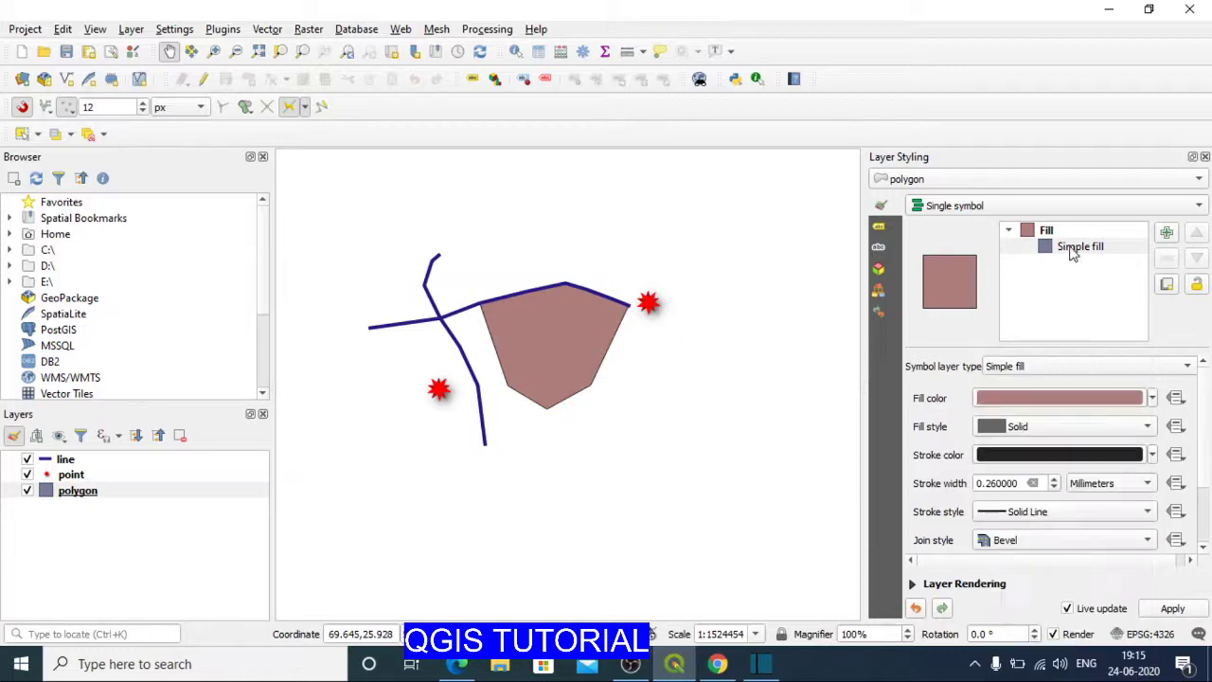
Colour the polygon outline, moving from pale yellow toward dark olive.
{"action": "left_click", "coordinate": [1155, 455]}
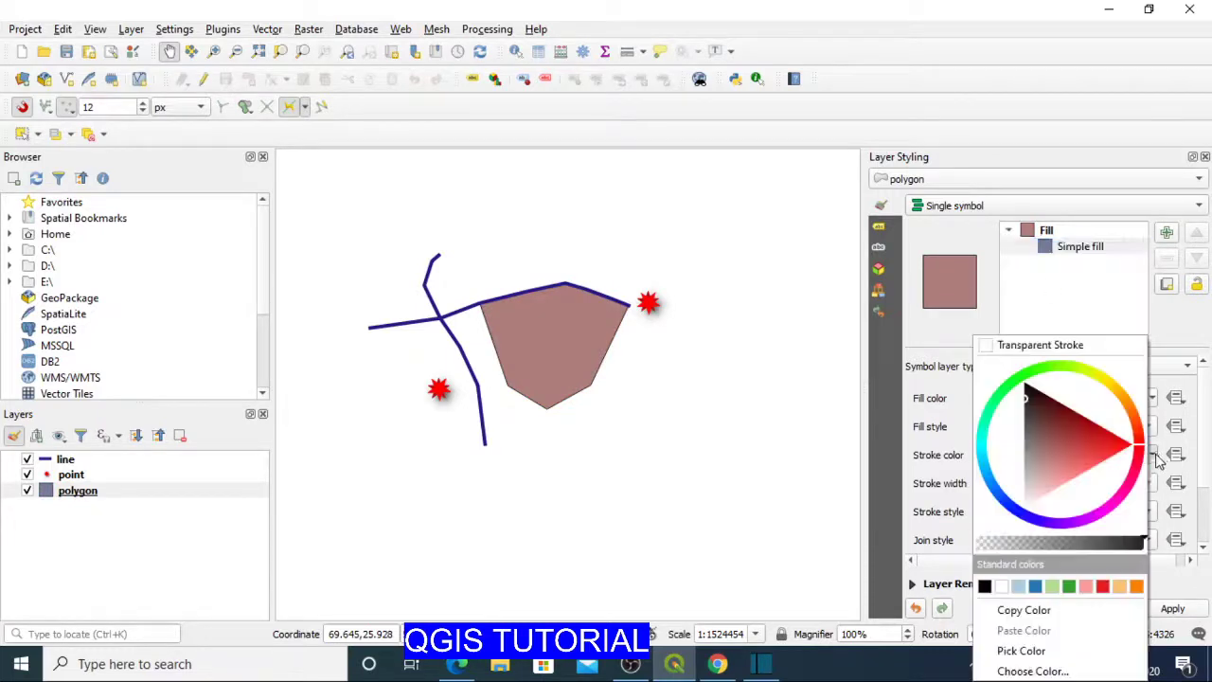
{"action": "left_click", "coordinate": [1108, 441]}
{"action": "left_click", "coordinate": [1098, 380]}
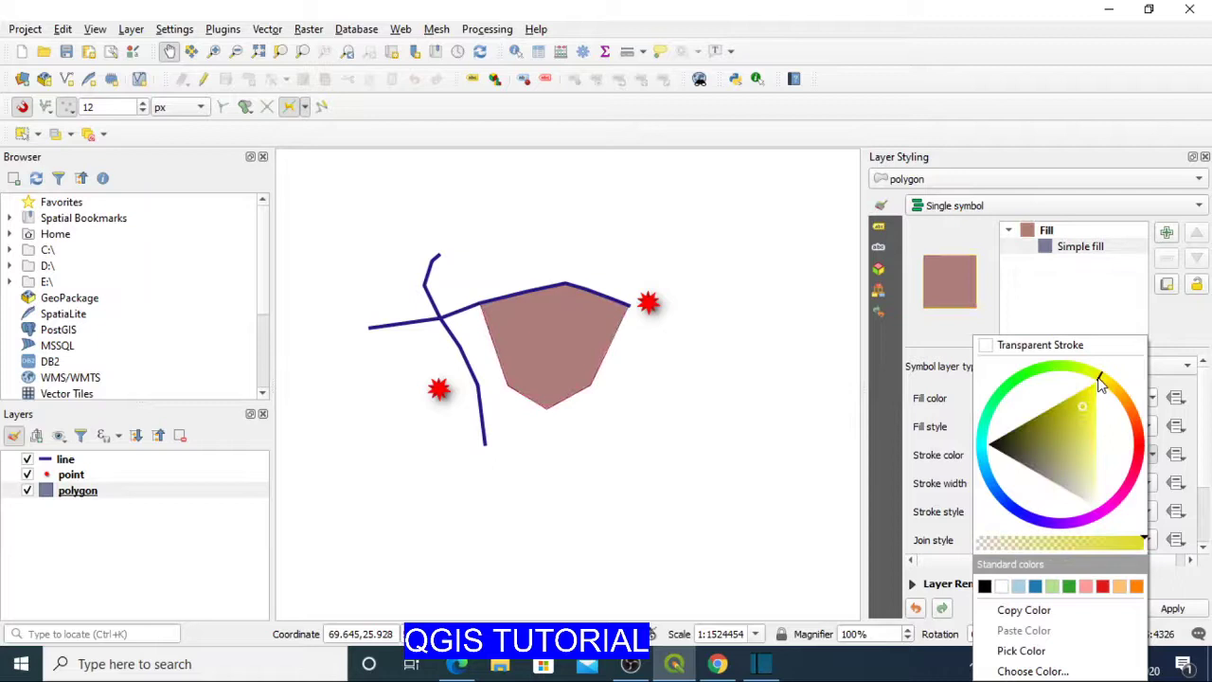
{"action": "left_click_drag", "start_coordinate": [1086, 433], "coordinate": [1086, 458]}
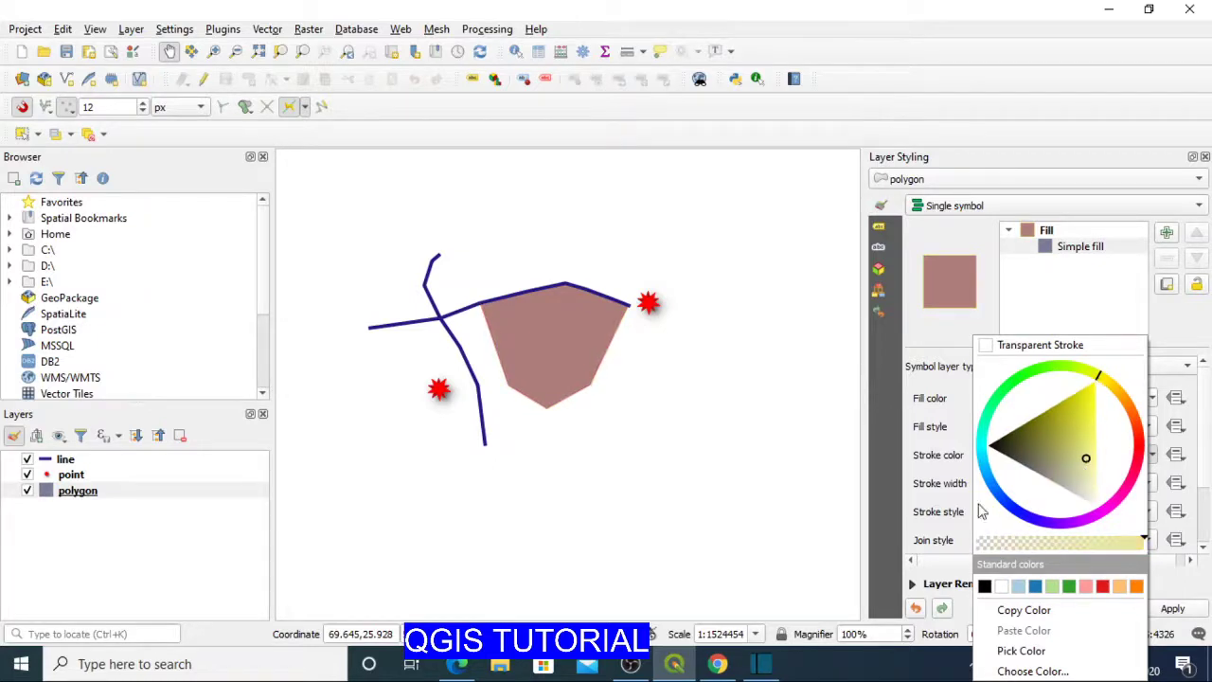
{"action": "left_click", "coordinate": [911, 478]}
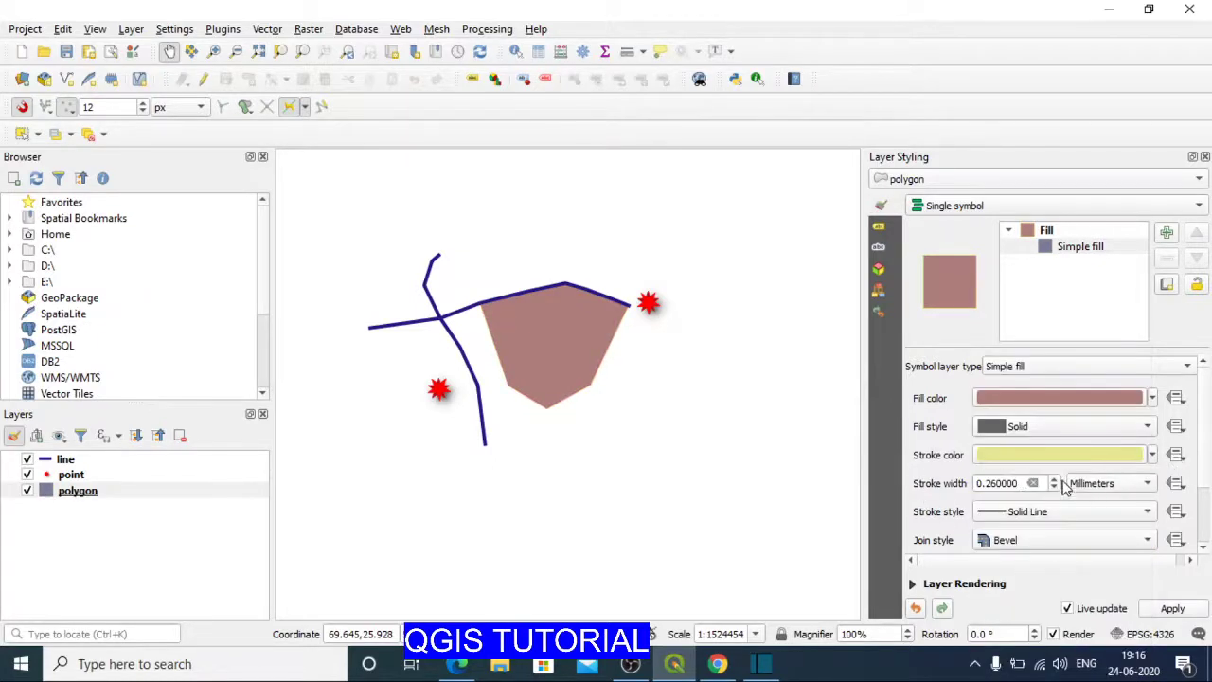
{"action": "scroll", "coordinate": [1055, 482], "scroll_direction": "up", "scroll_amount": 2}
{"action": "scroll", "coordinate": [1056, 483], "scroll_direction": "up", "scroll_amount": 3}
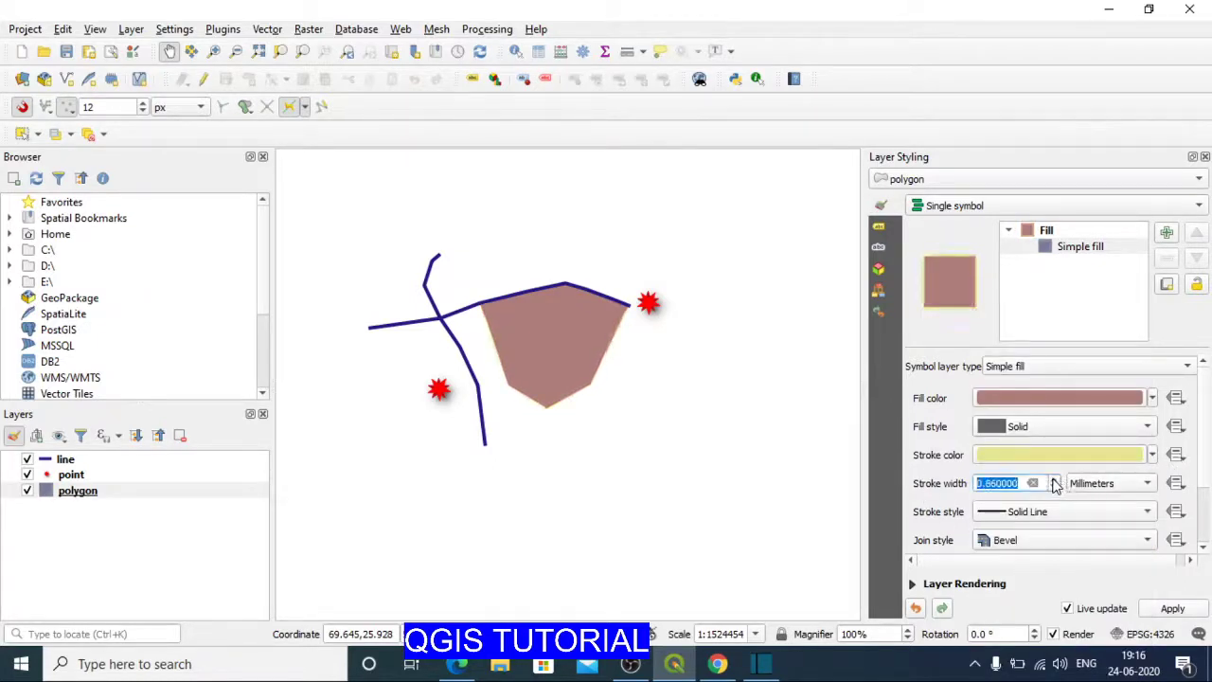
{"action": "left_click", "coordinate": [1153, 456]}
{"action": "left_click_drag", "start_coordinate": [1019, 447], "coordinate": [1025, 453]}
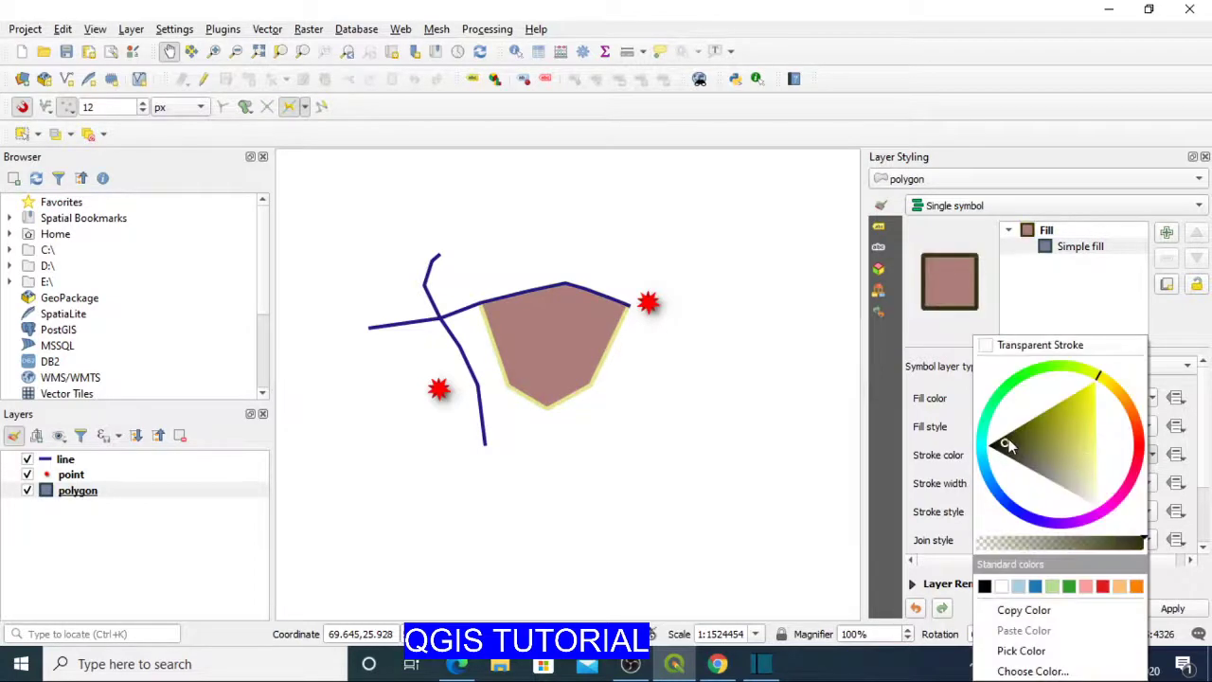
{"action": "left_click", "coordinate": [773, 466]}
{"action": "left_click_drag", "start_coordinate": [80, 499], "coordinate": [115, 458]}
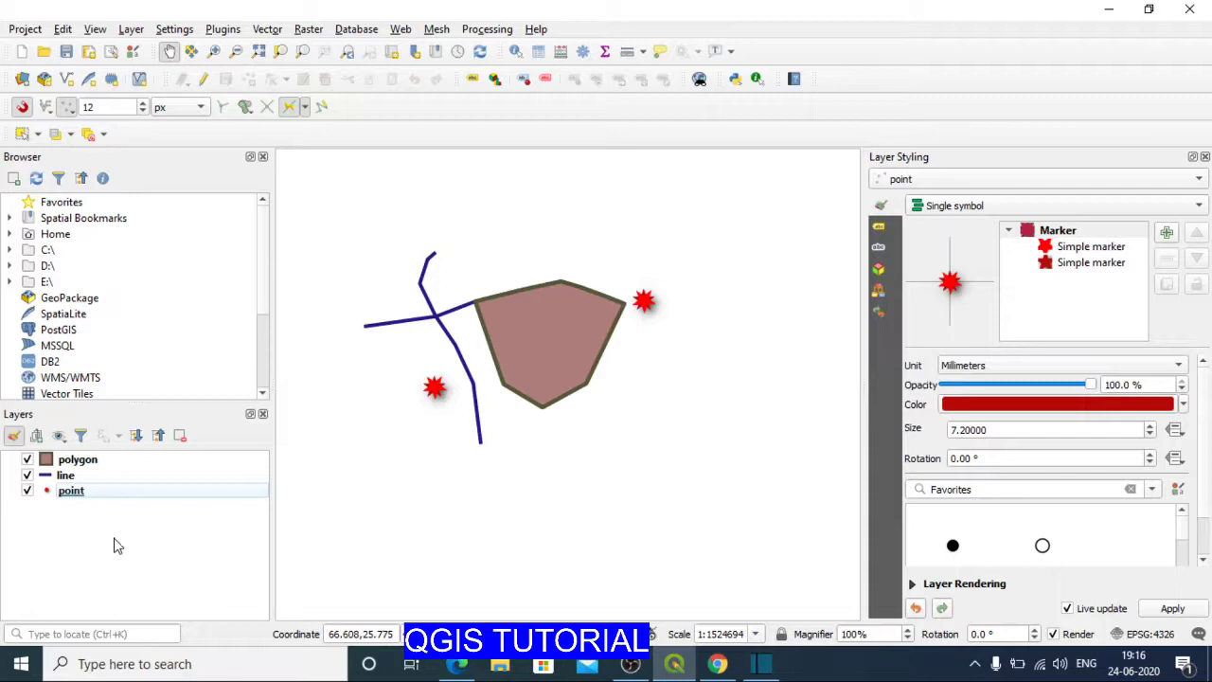
{"action": "key", "text": "Up"}
{"action": "key", "text": "Up"}
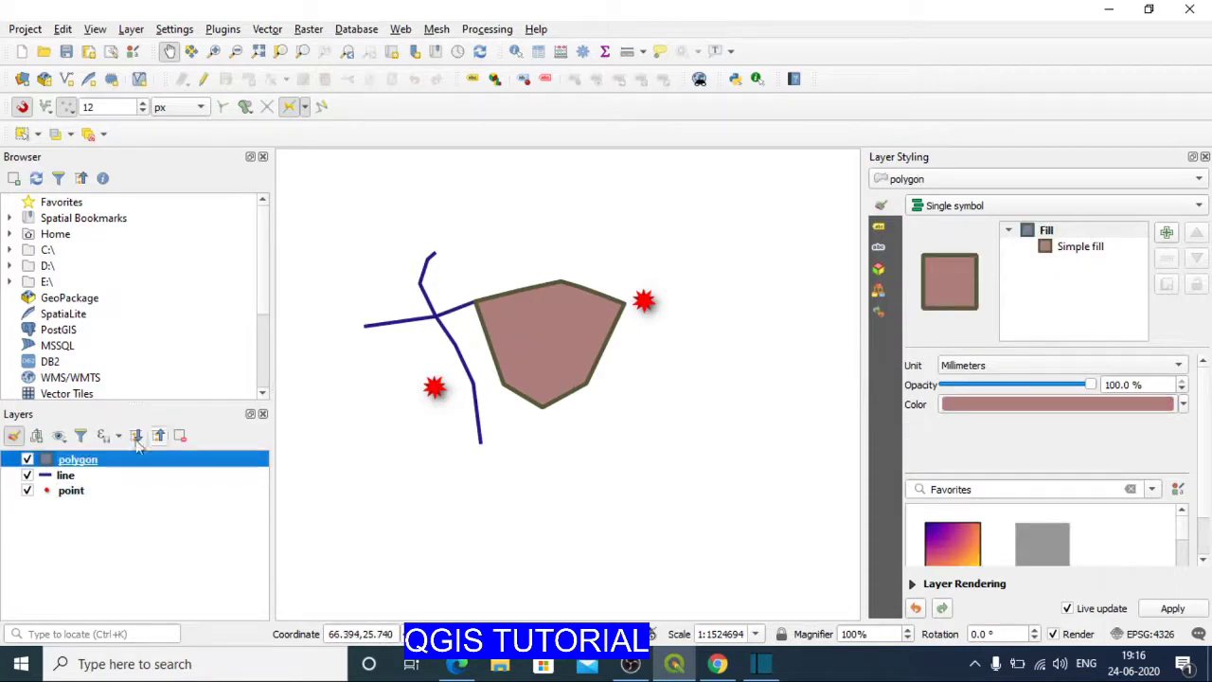
{"action": "left_click_drag", "start_coordinate": [79, 461], "coordinate": [99, 530]}
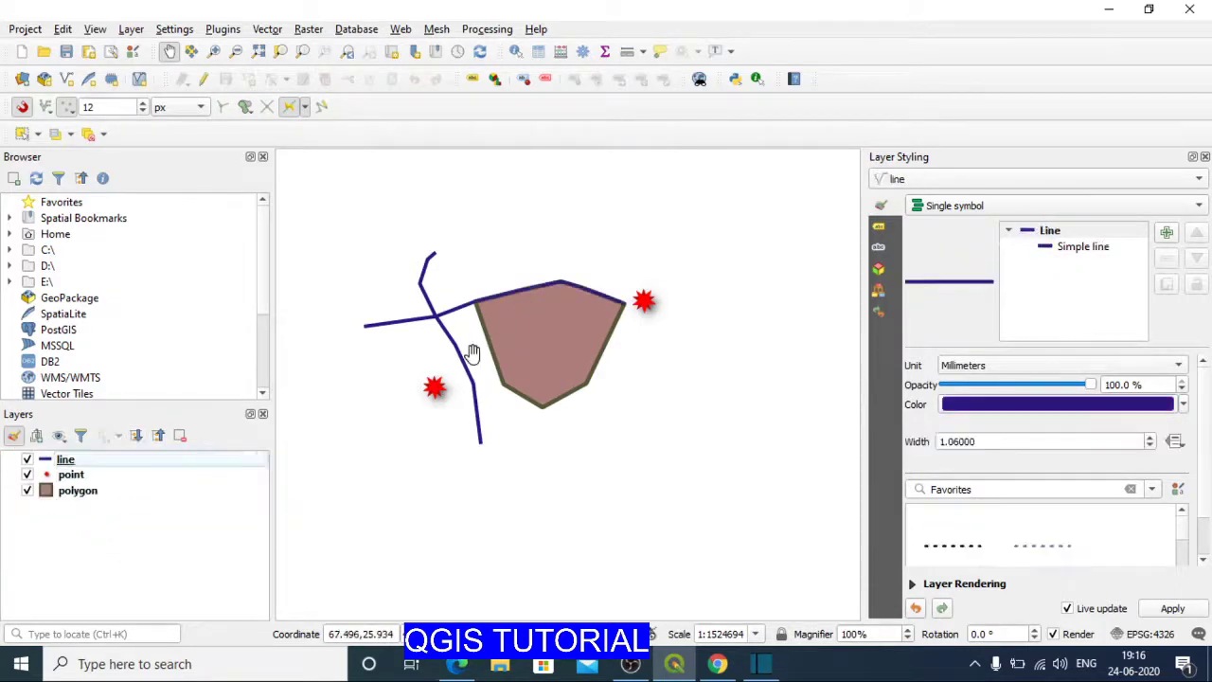